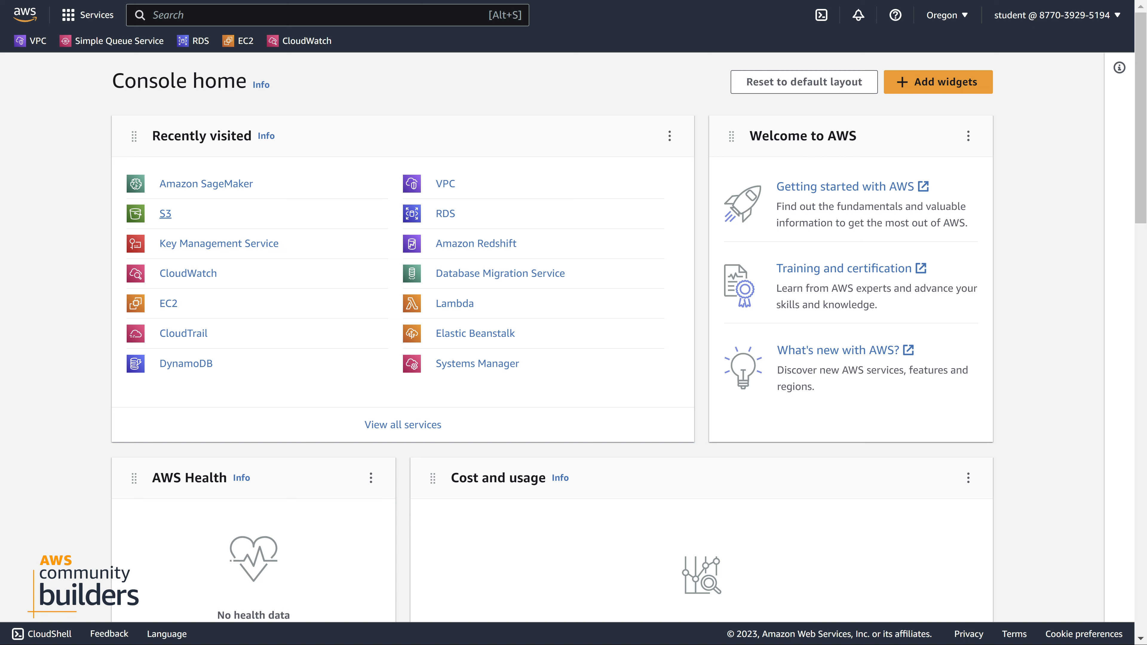
View the objects in the S3 bucket cloudacademylabs-labdata-14z0k19zme4iz and return to the bucket list
click(165, 216)
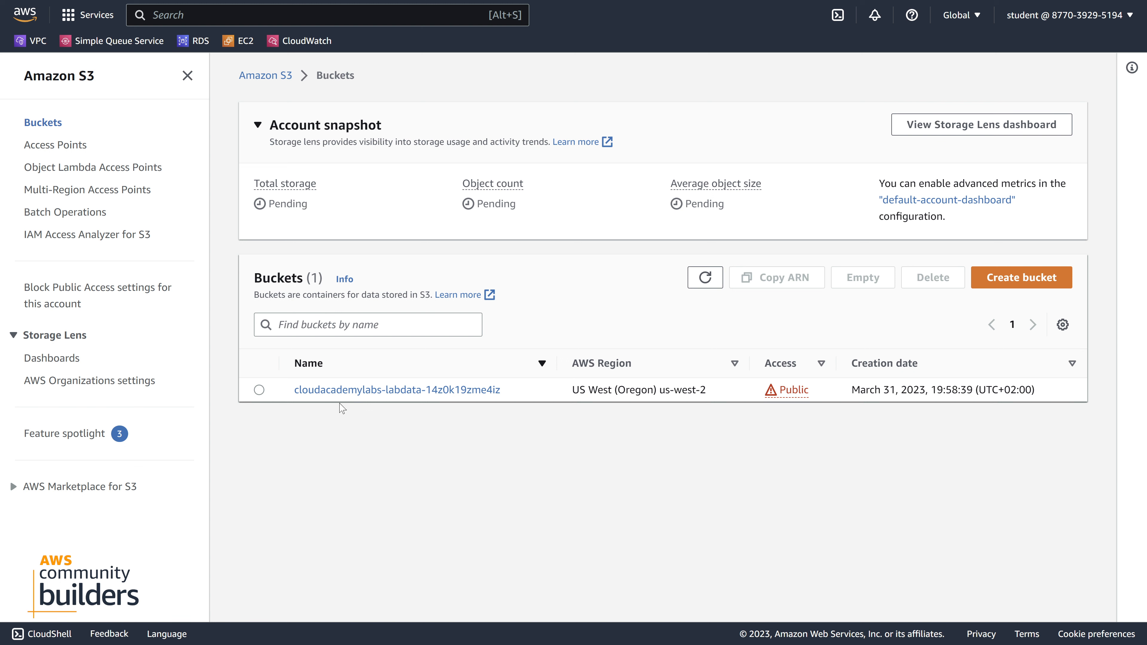
click(355, 402)
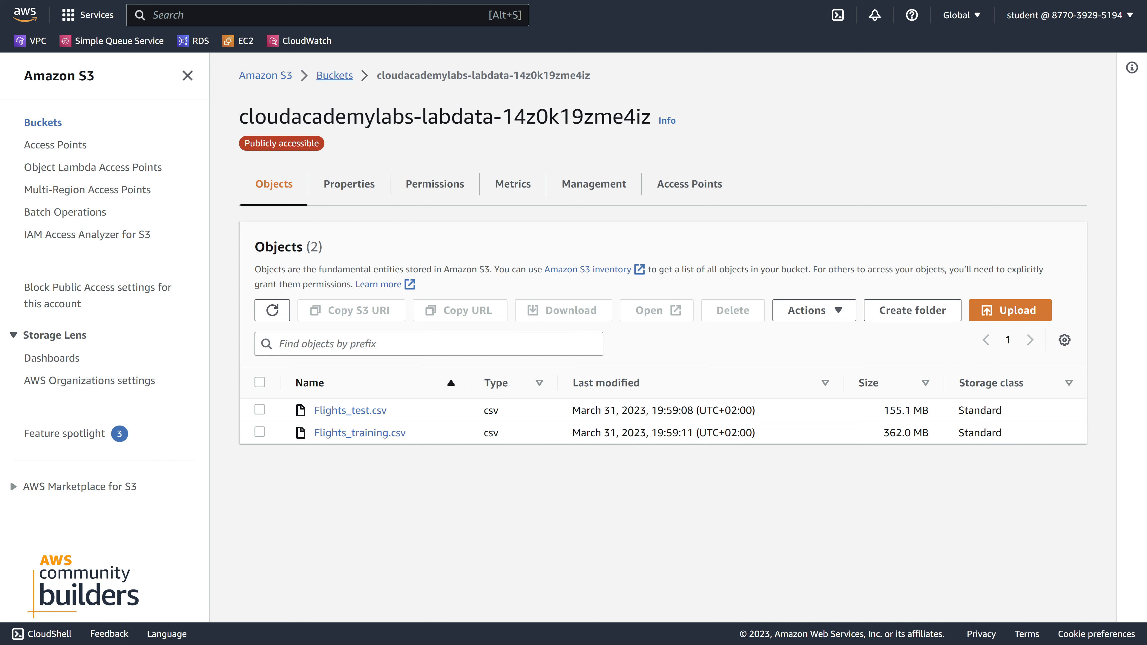
click(335, 75)
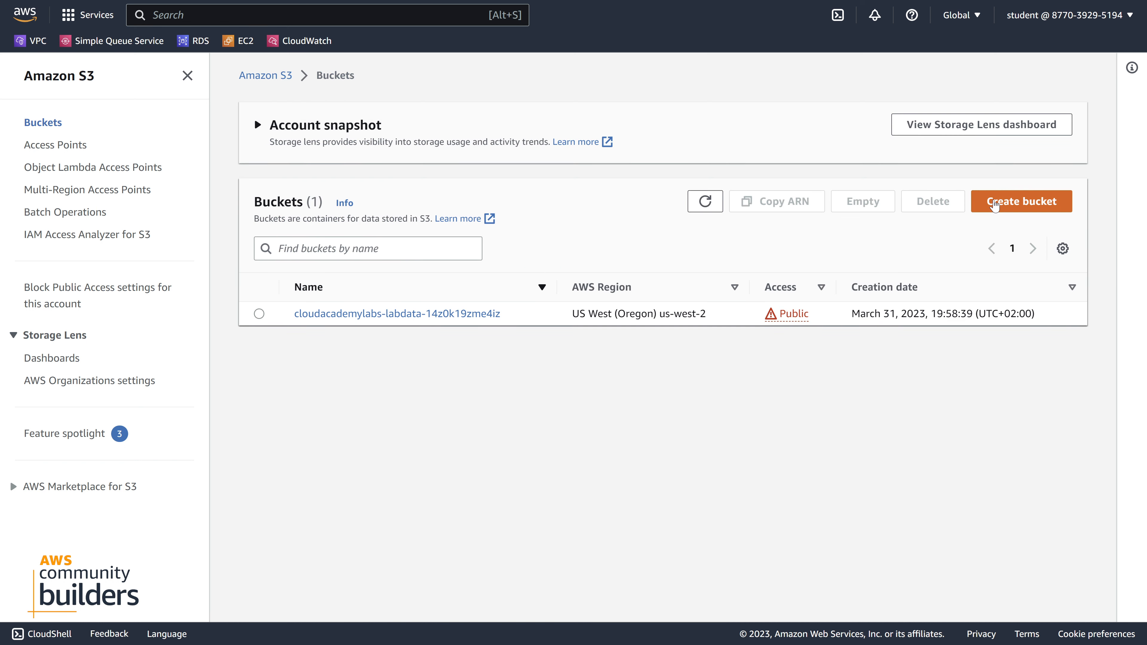
Start creating an S3 bucket and enter asdasdfg-123546 as its name
click(995, 204)
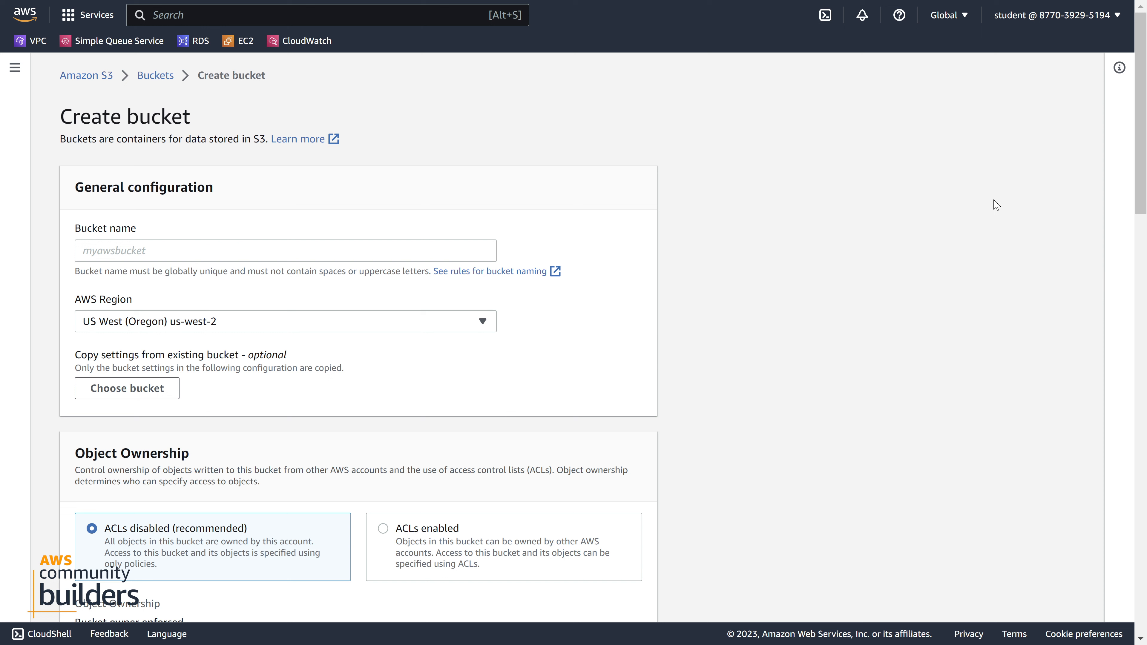
click(172, 249)
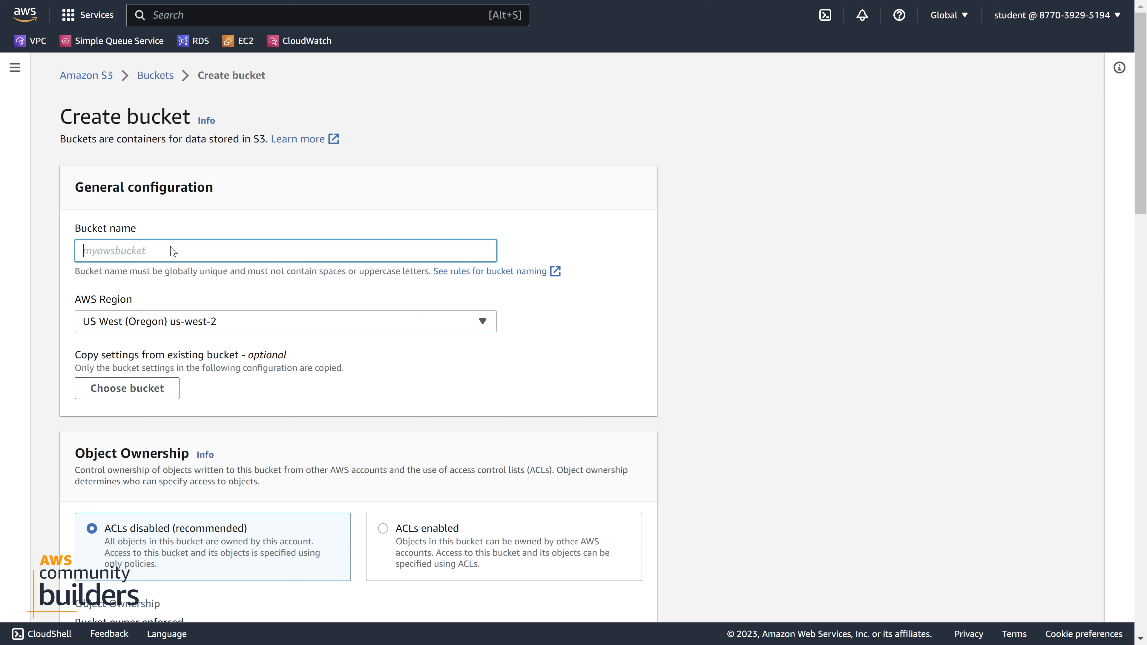
text(asdasdfg-)
text(123546)
drag(172, 247, 81, 249)
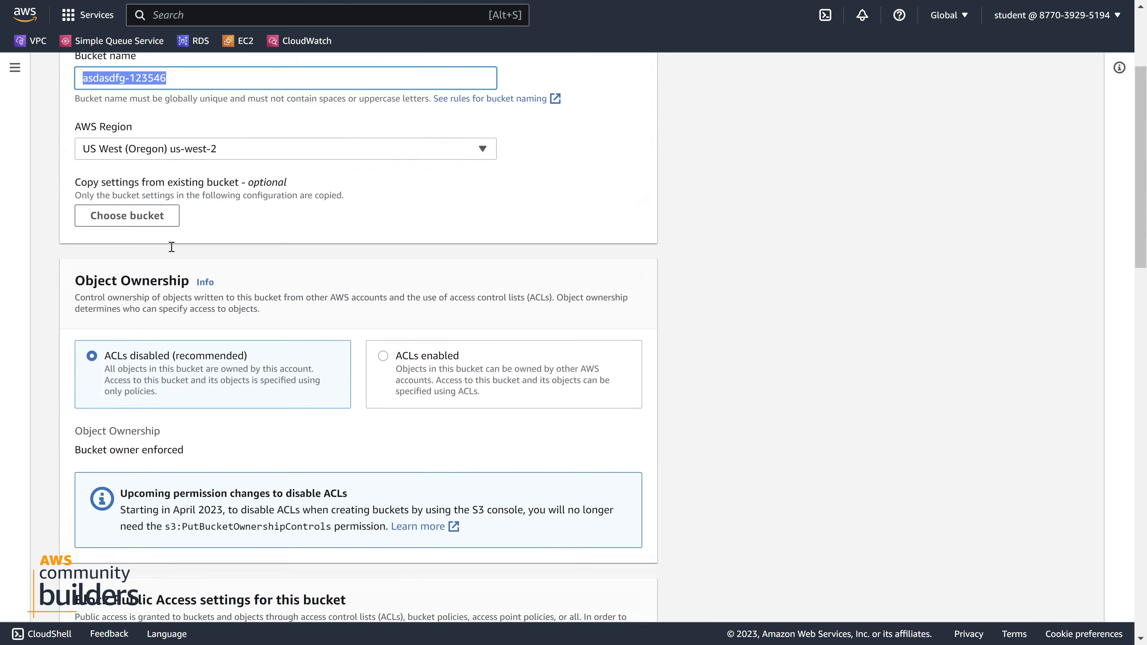
Try turning off Block all public access for the new bucket, acknowledge the exposure, and leave the form without creating it
scroll(180, 278, down, 20)
scroll(181, 277, up, 15)
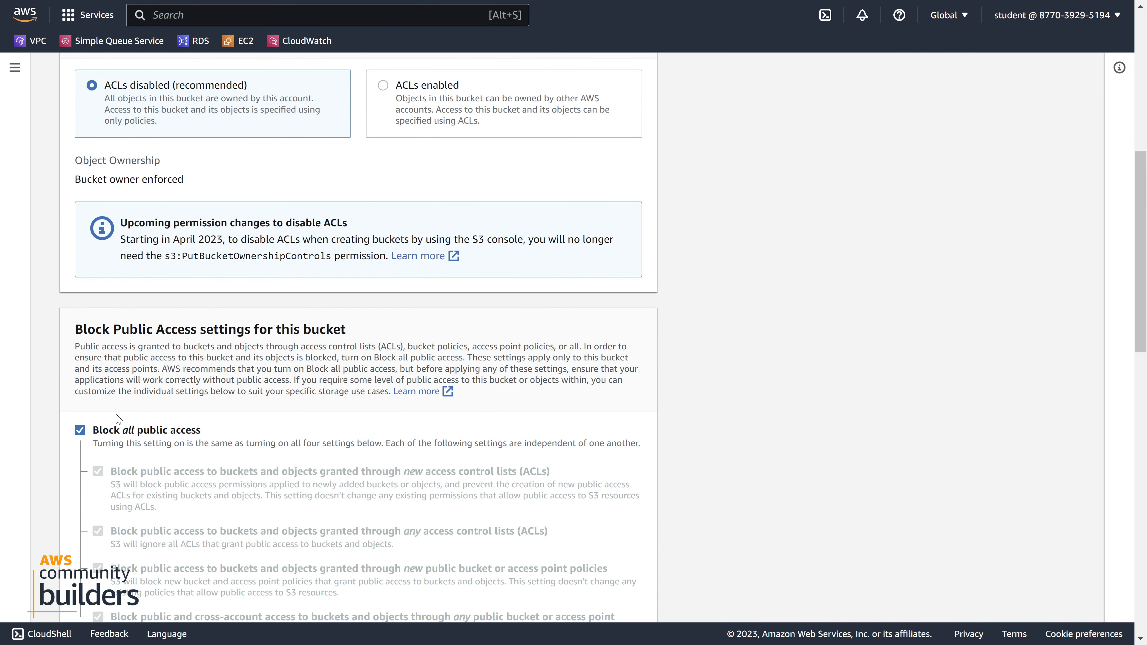
click(83, 433)
scroll(87, 439, down, 6)
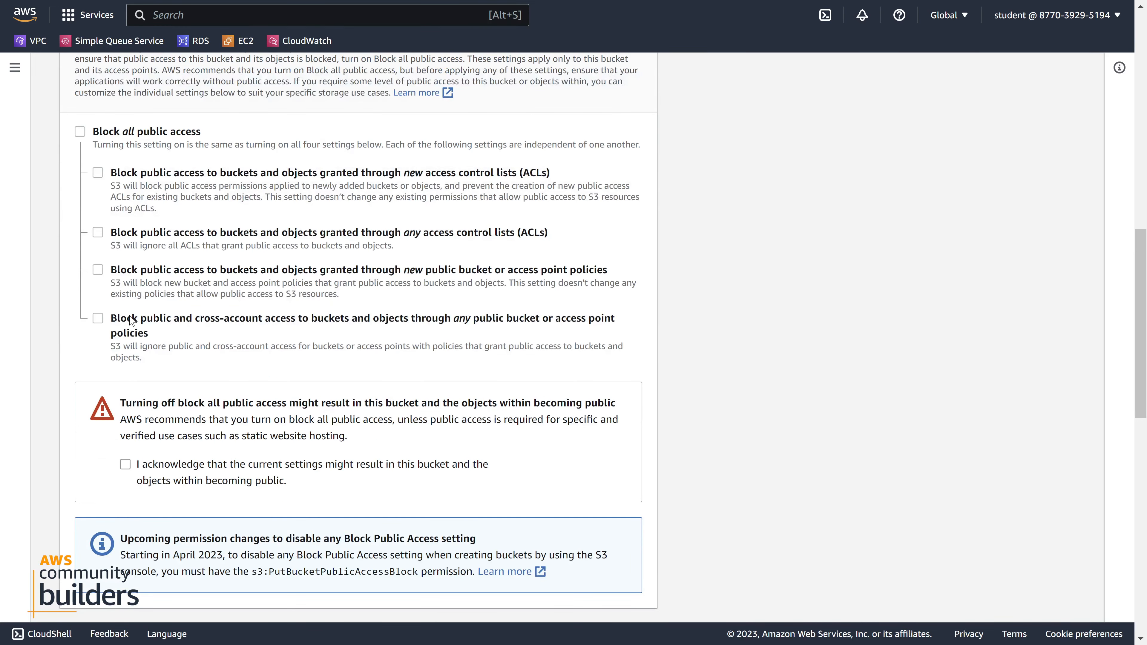
click(125, 464)
scroll(143, 126, up, 12)
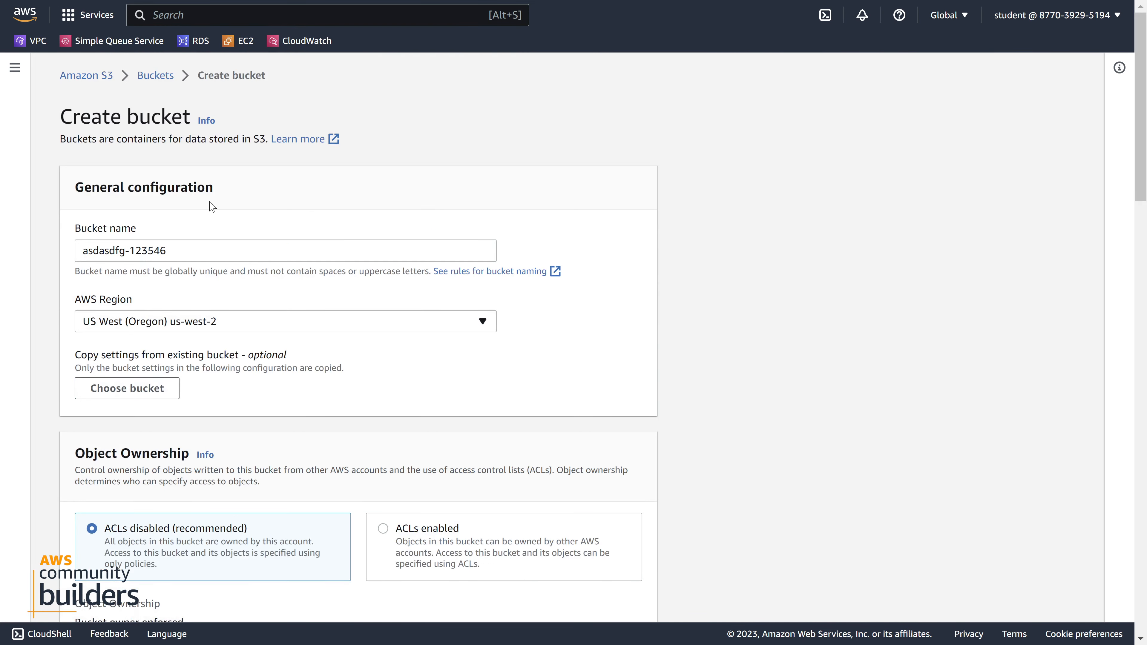
click(155, 75)
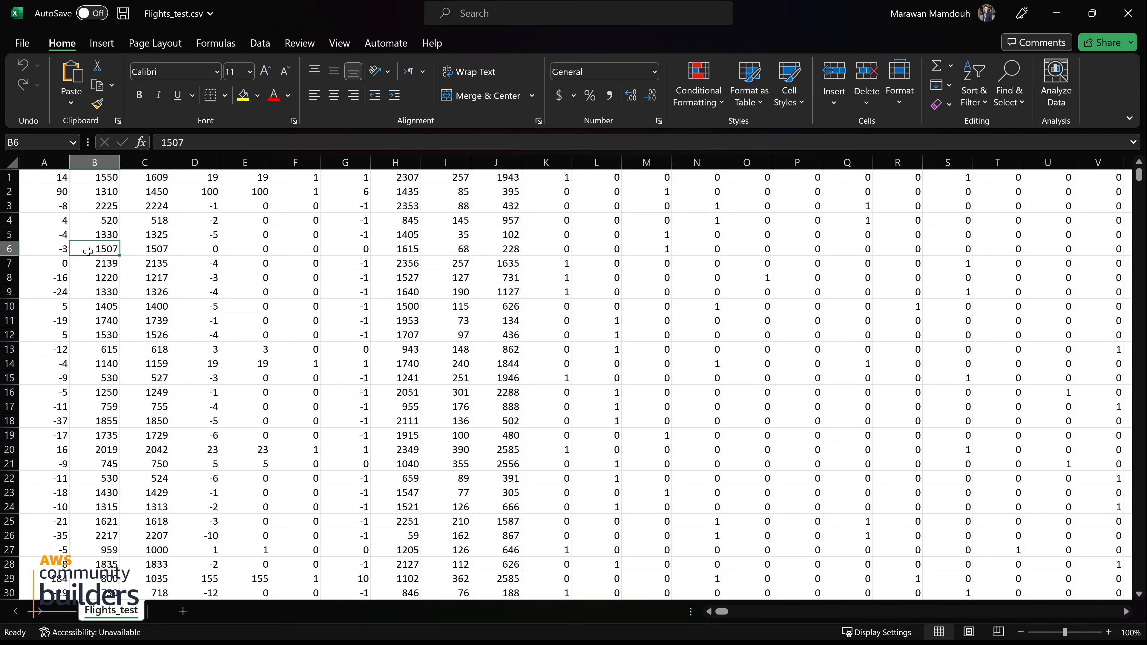
Examine the values in the first column of Flights_test.csv in Excel
drag(49, 177, 35, 540)
click(49, 505)
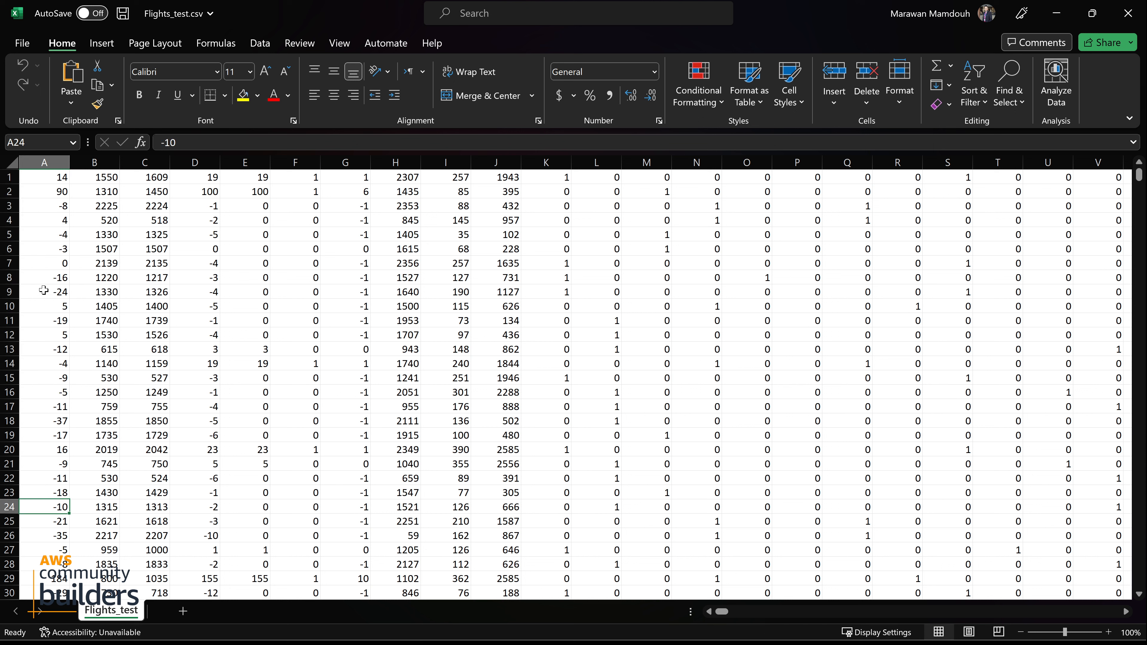
drag(46, 204, 54, 553)
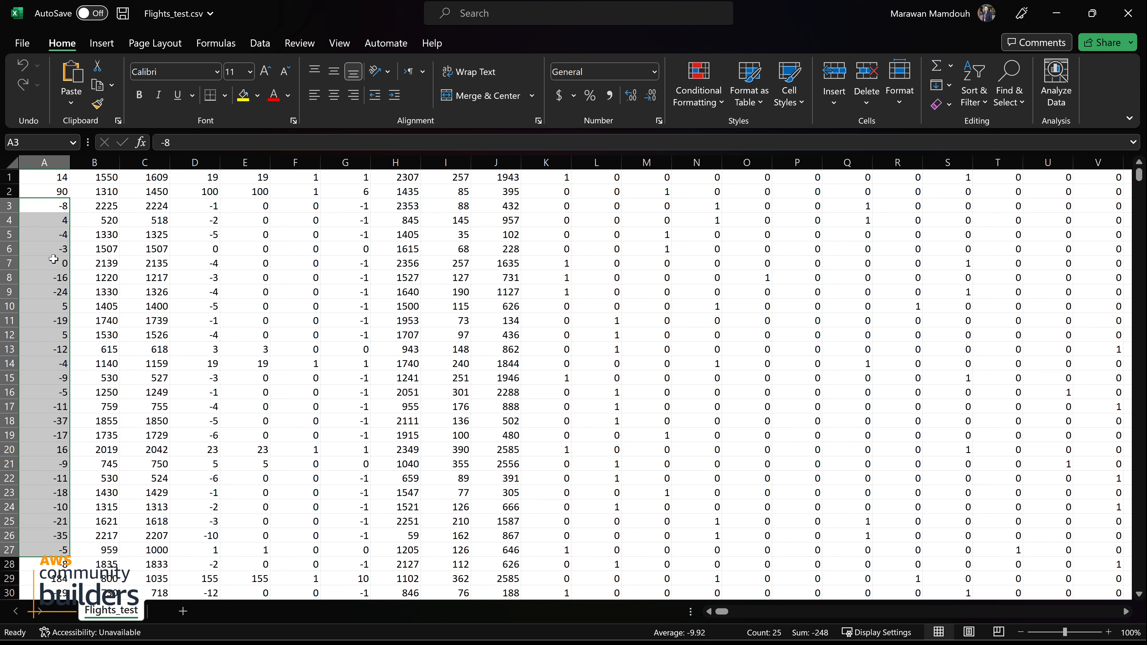
click(42, 176)
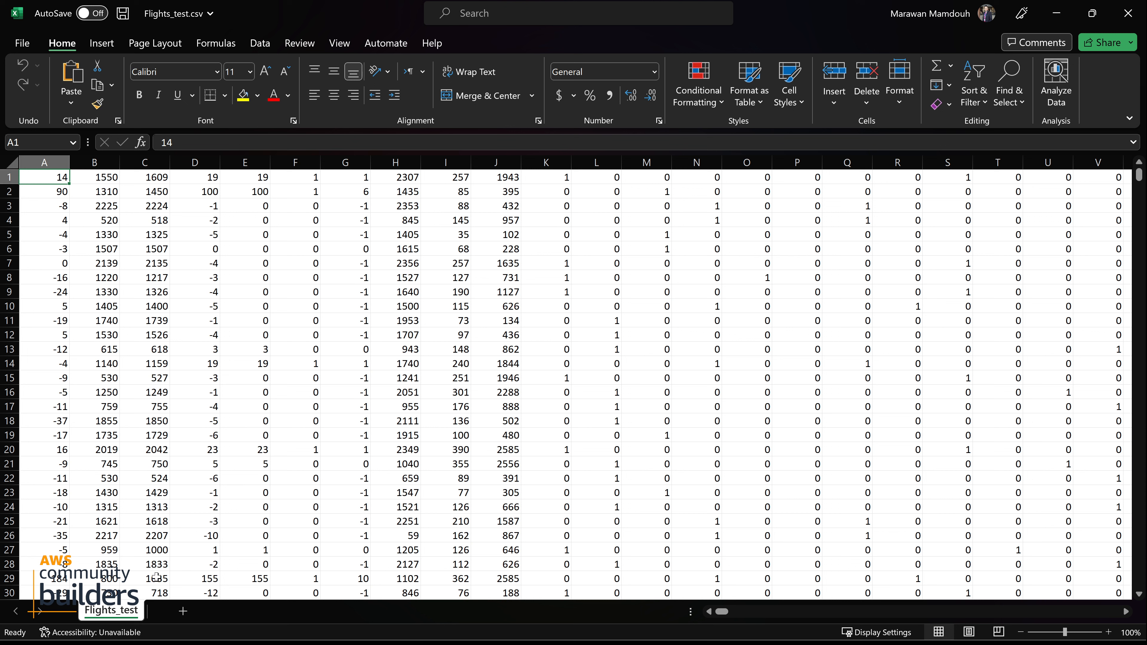
click(61, 226)
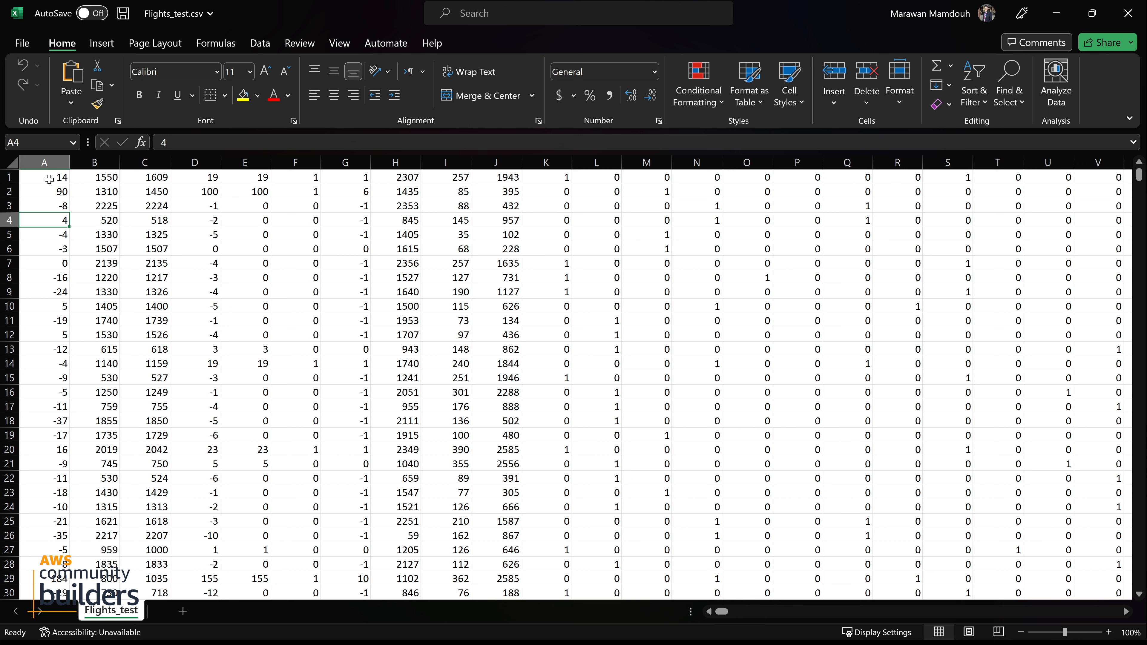
drag(50, 179, 52, 467)
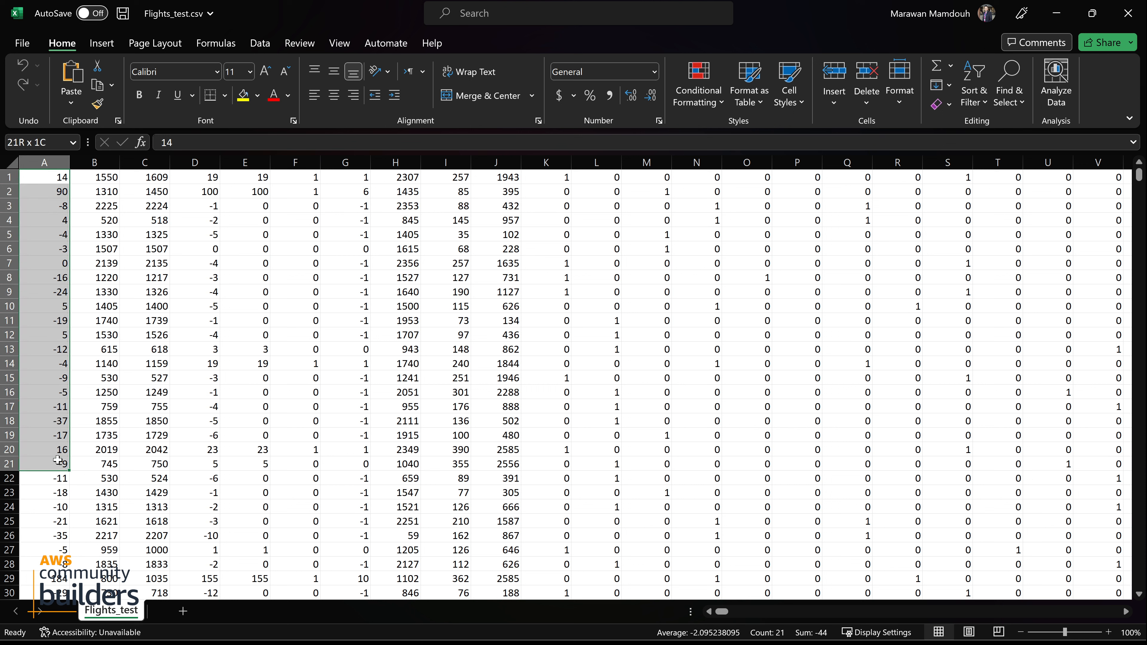
click(63, 301)
click(52, 177)
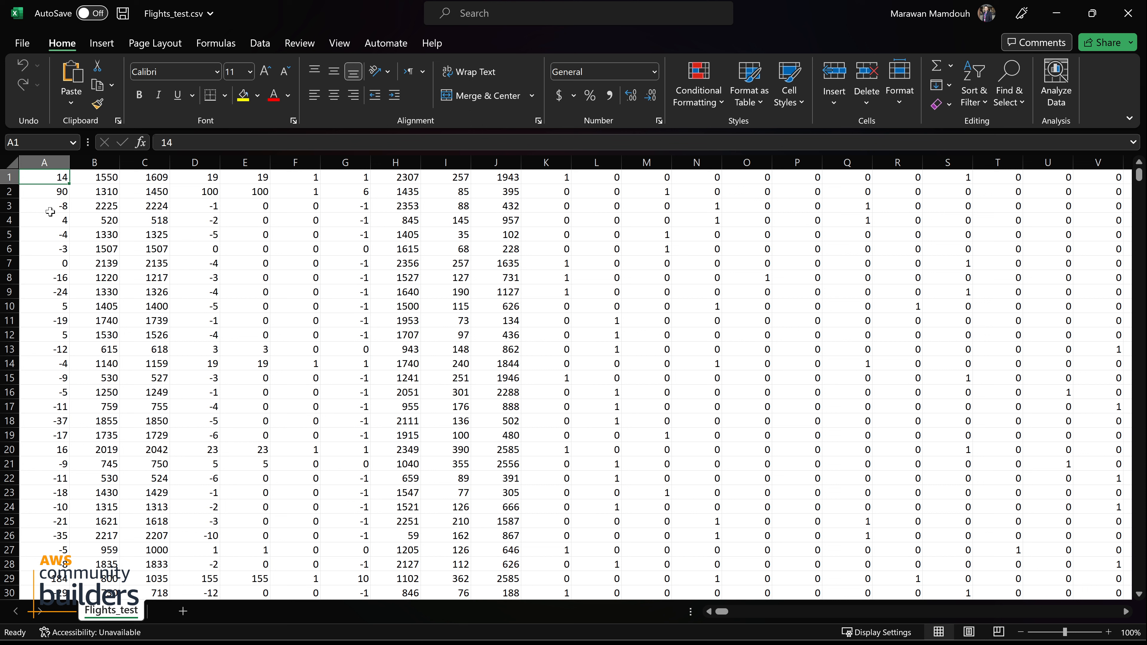
click(50, 208)
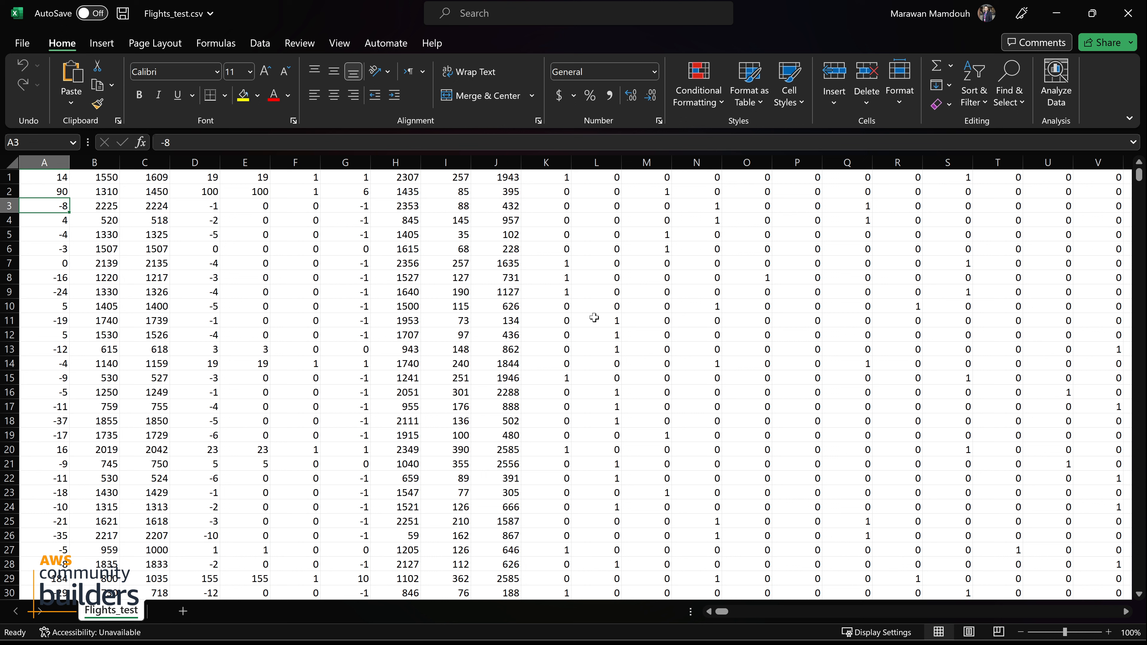
Examine the remaining feature columns of the flight data, out to the last column and back to the sheet's beginning
drag(562, 320, 1029, 321)
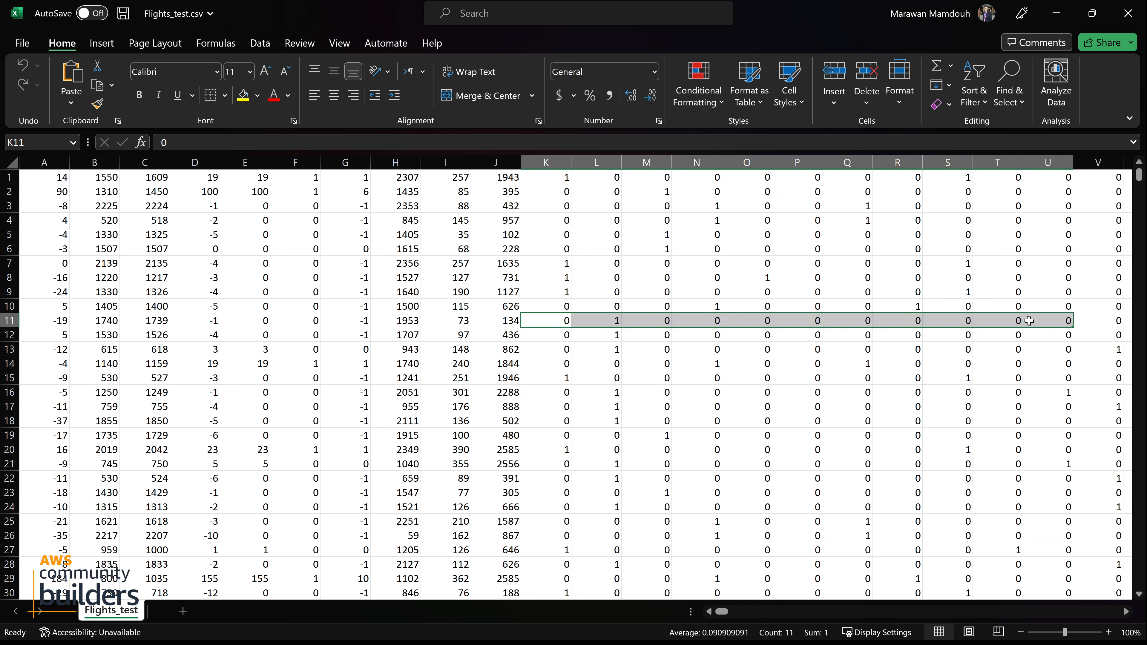
click(648, 349)
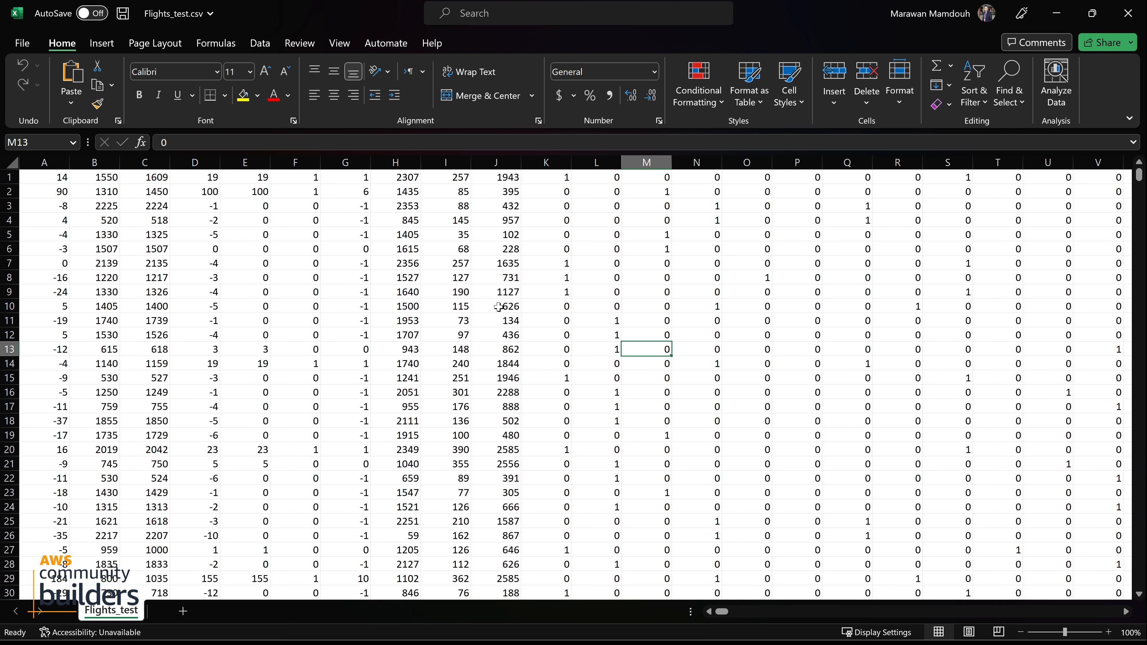
drag(533, 265, 1089, 261)
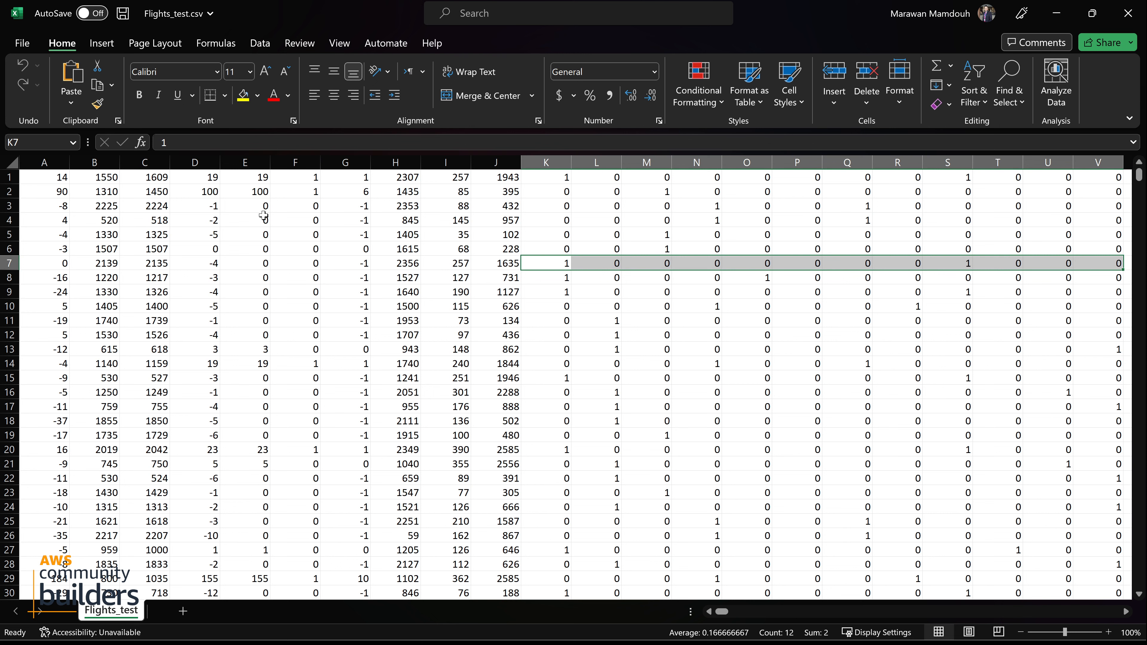
click(141, 220)
click(96, 195)
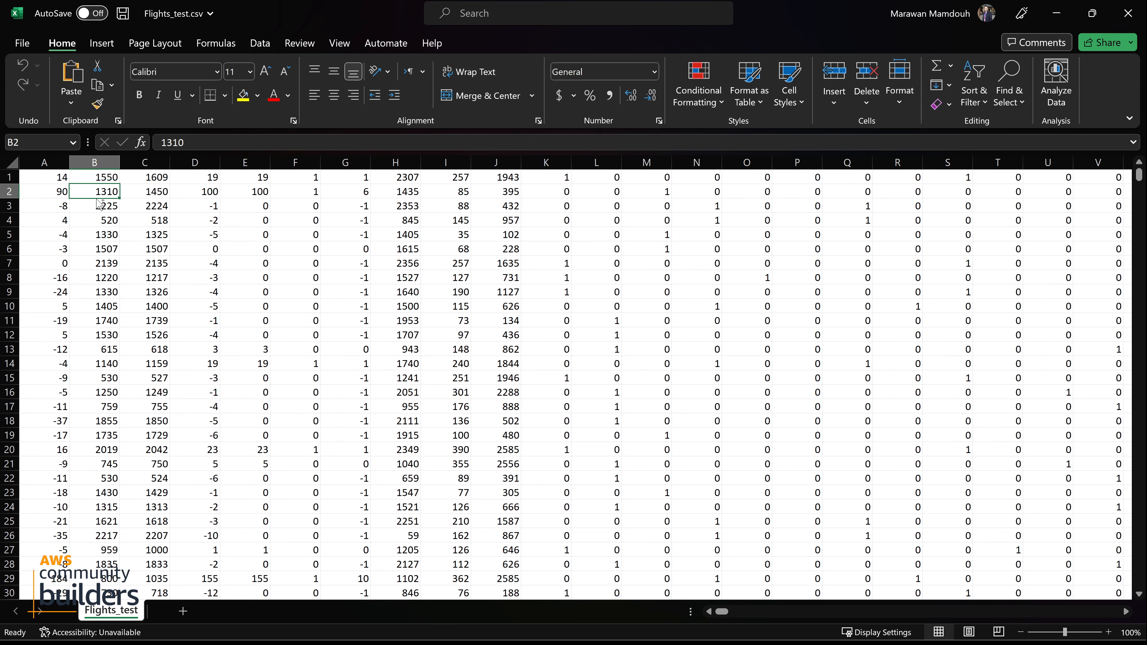
key(ctrl+shift+Right)
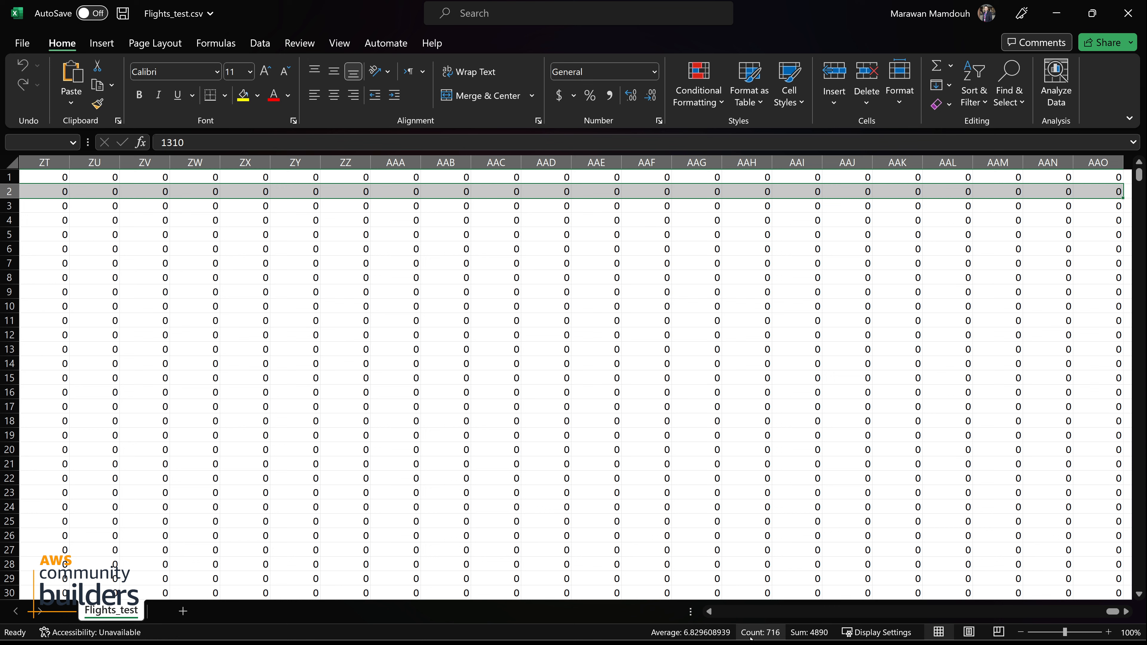
click(655, 402)
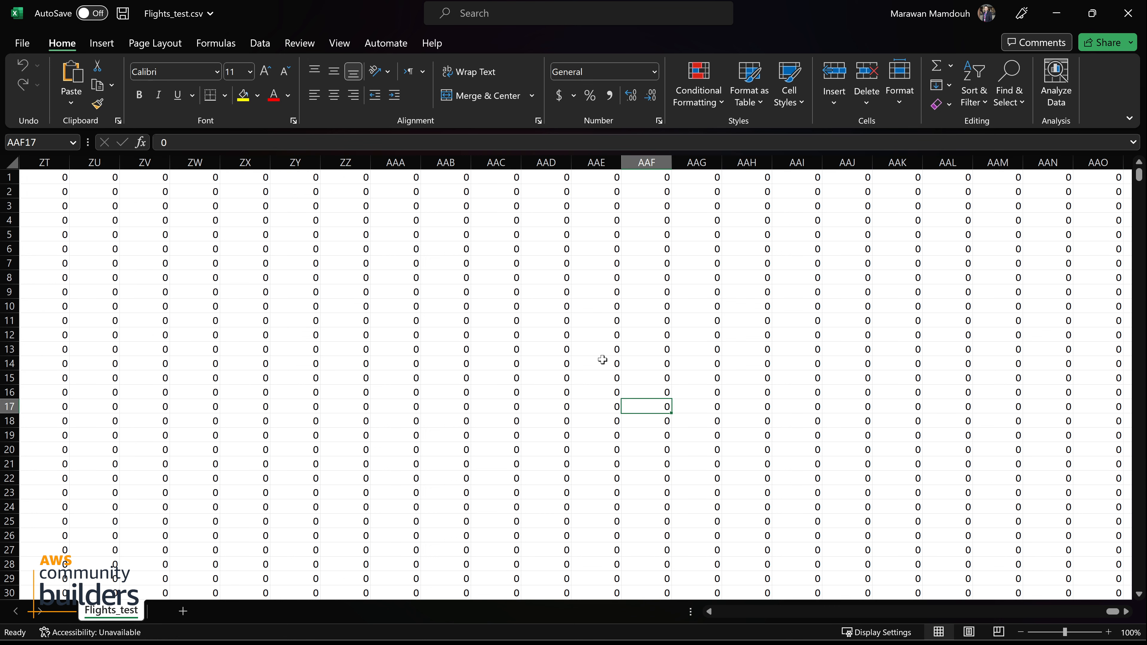
key(ctrl+shift+Left)
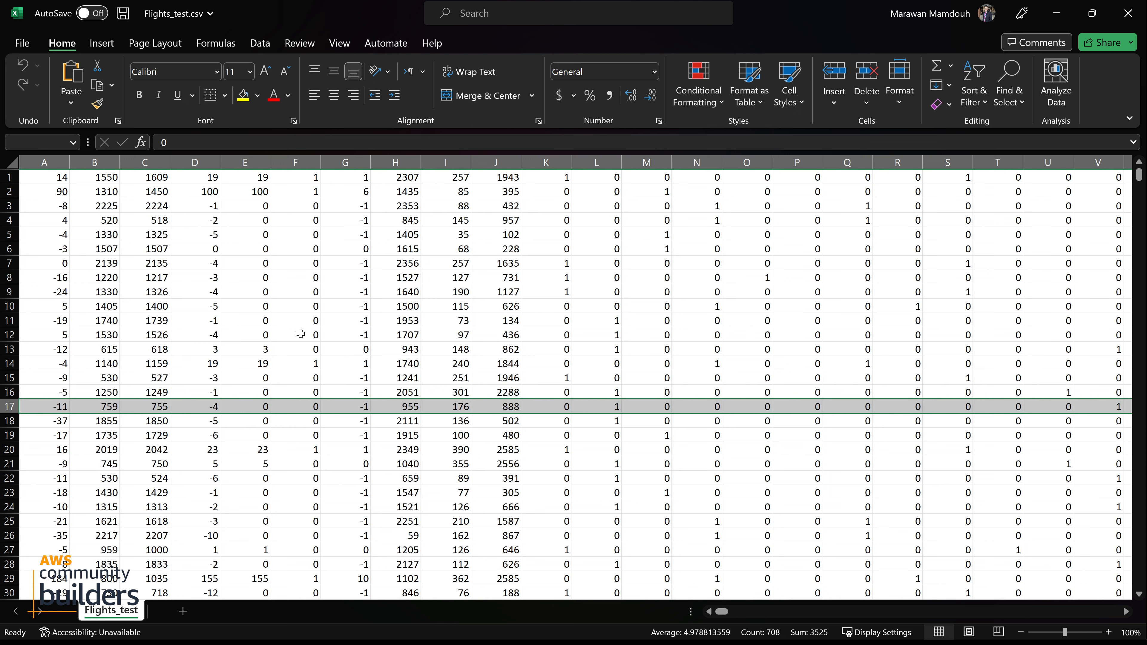
click(291, 333)
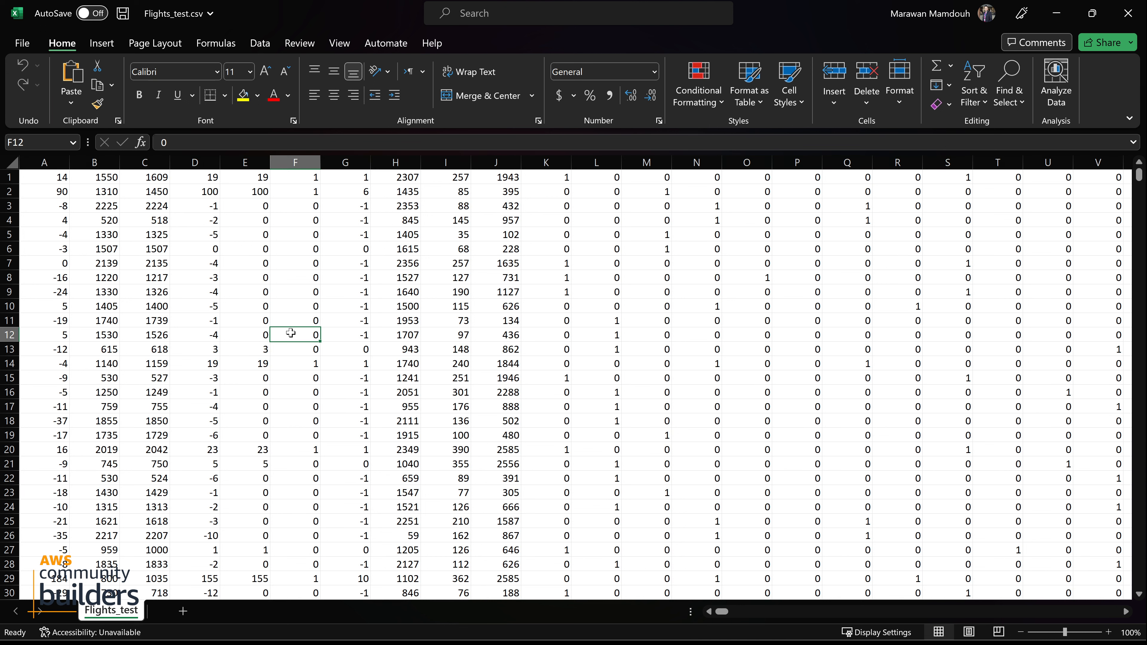
Switch to the Amazon SageMaker console and open the list of training jobs
key(alt+Tab)
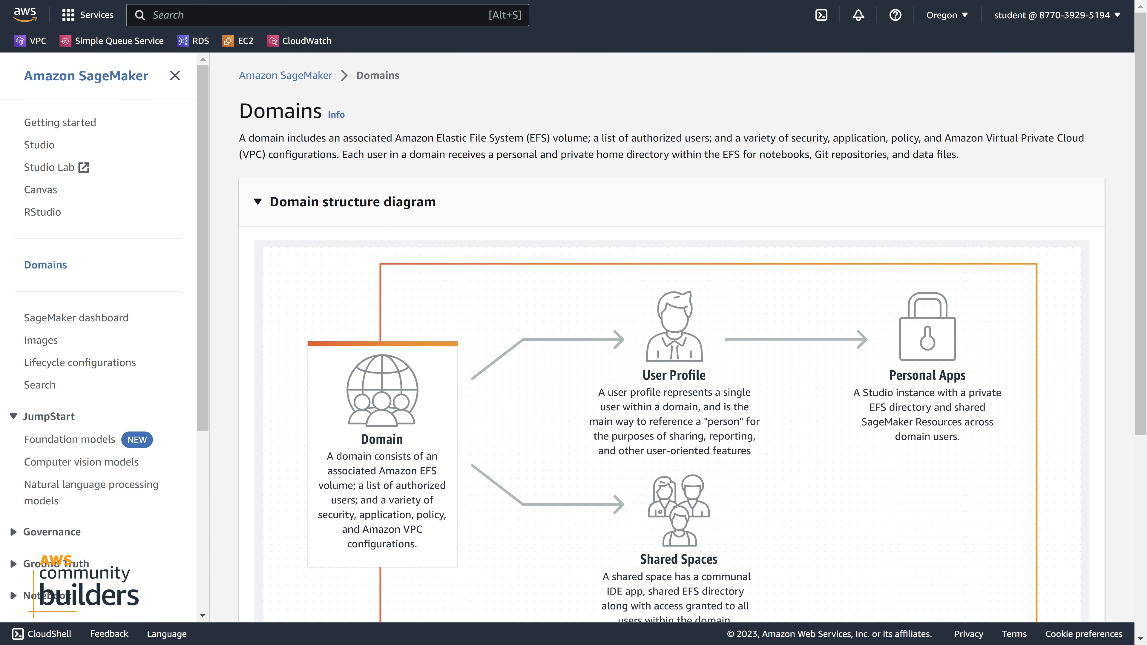
scroll(99, 339, down, 3)
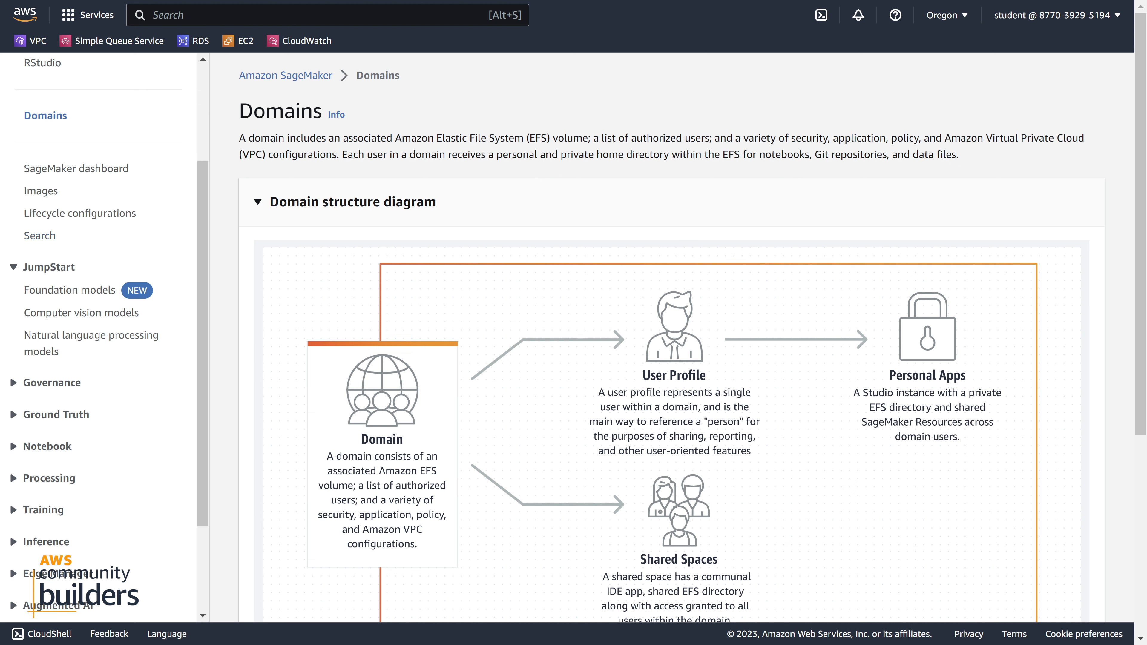
click(22, 270)
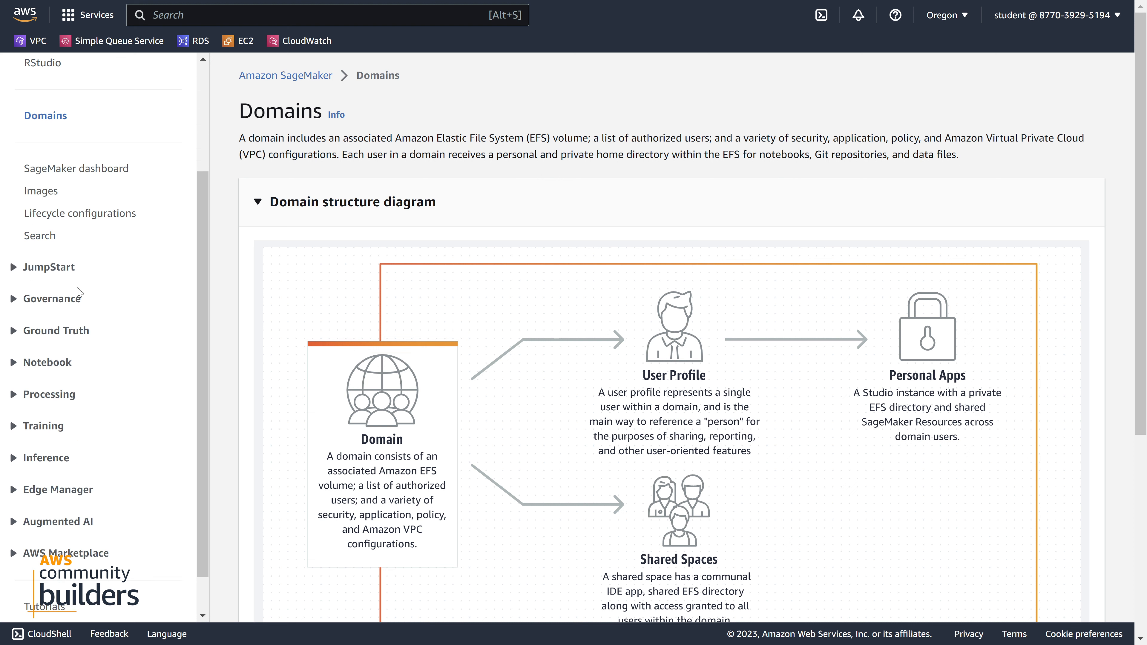
scroll(45, 362, up, 3)
scroll(45, 361, down, 3)
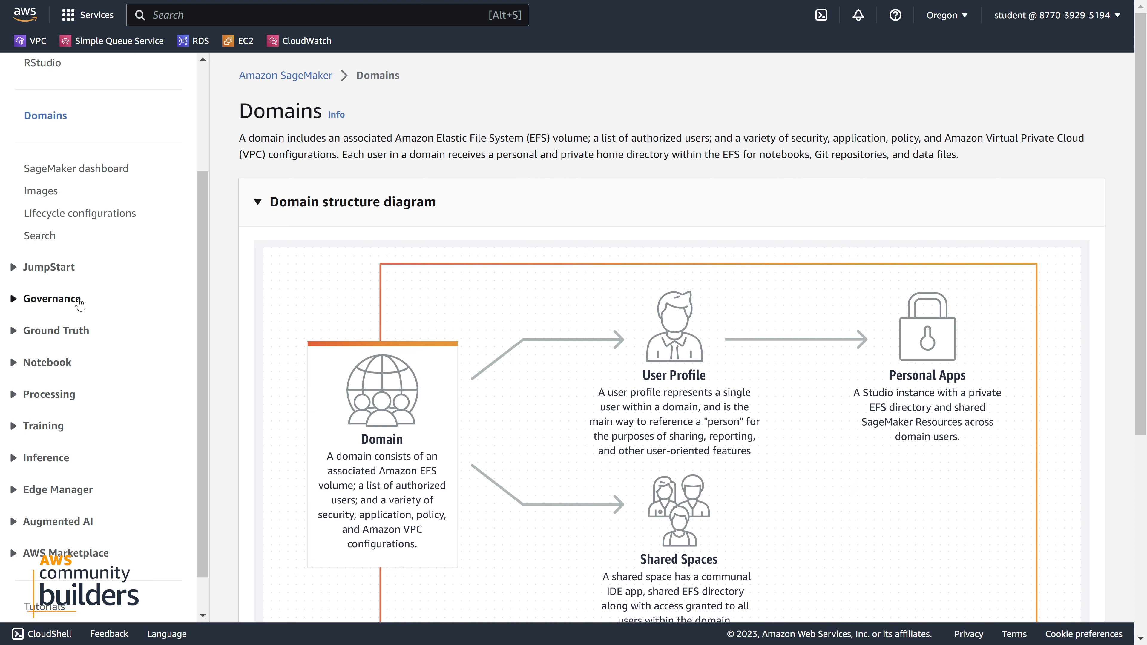
click(36, 429)
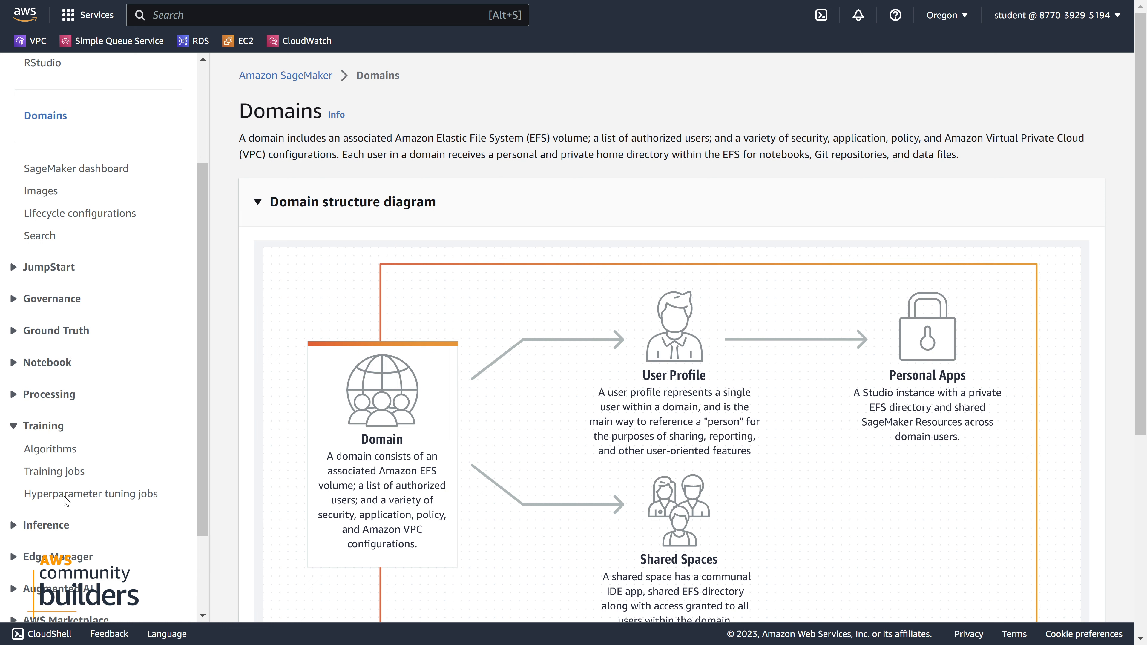
click(64, 475)
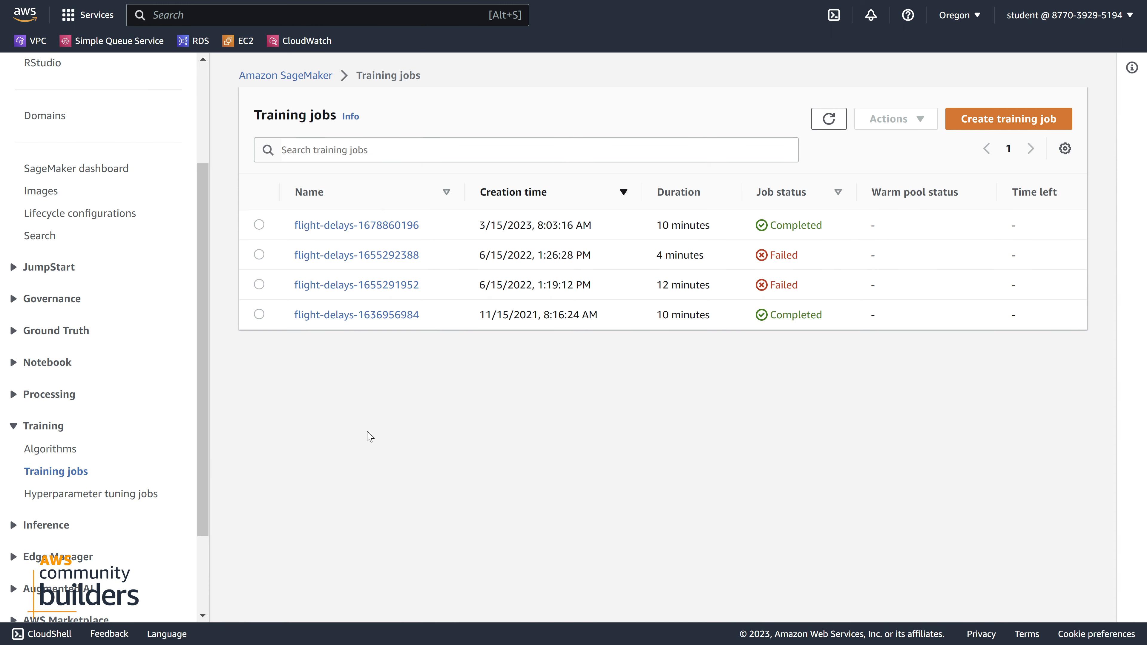
Start a new training job and name it final-456333
click(1004, 131)
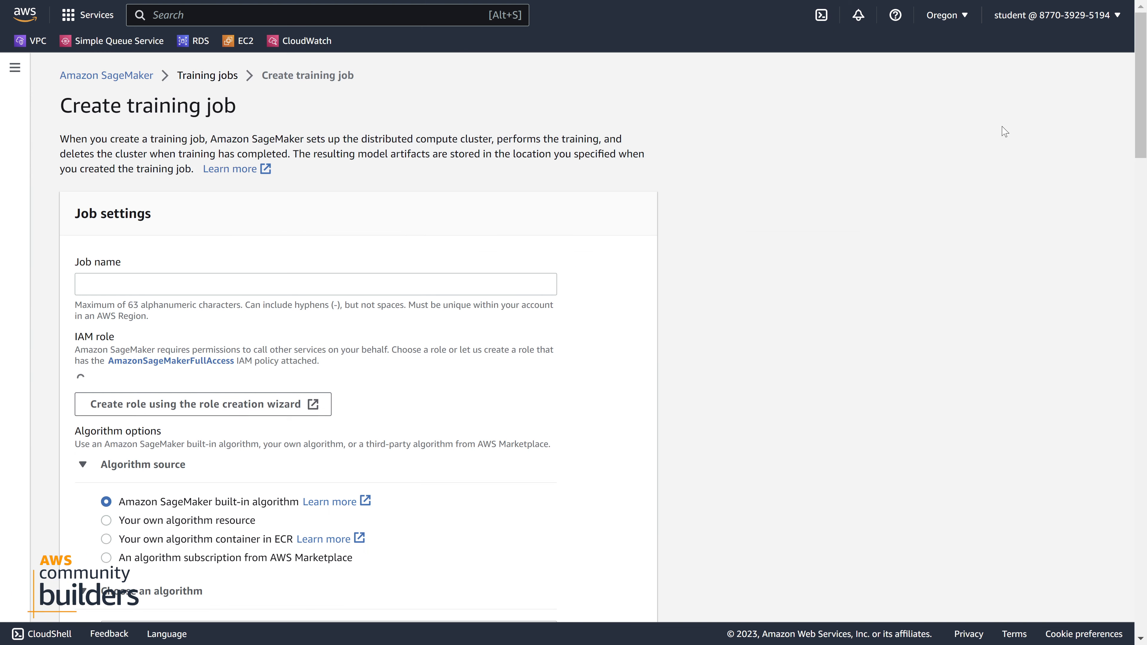
click(171, 287)
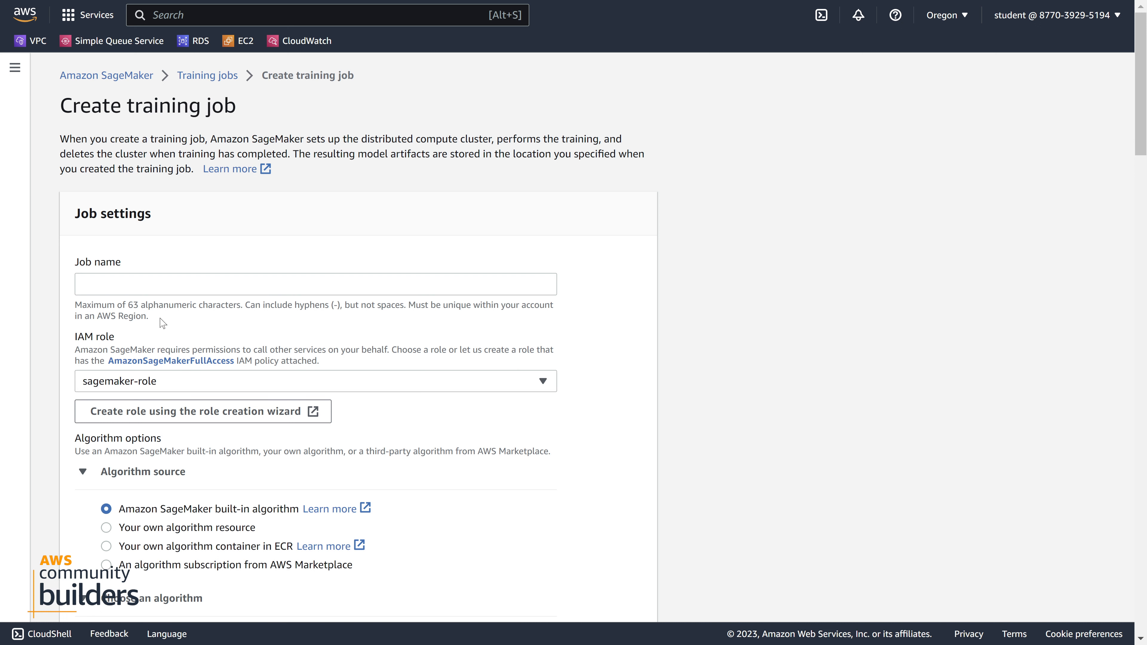
click(170, 286)
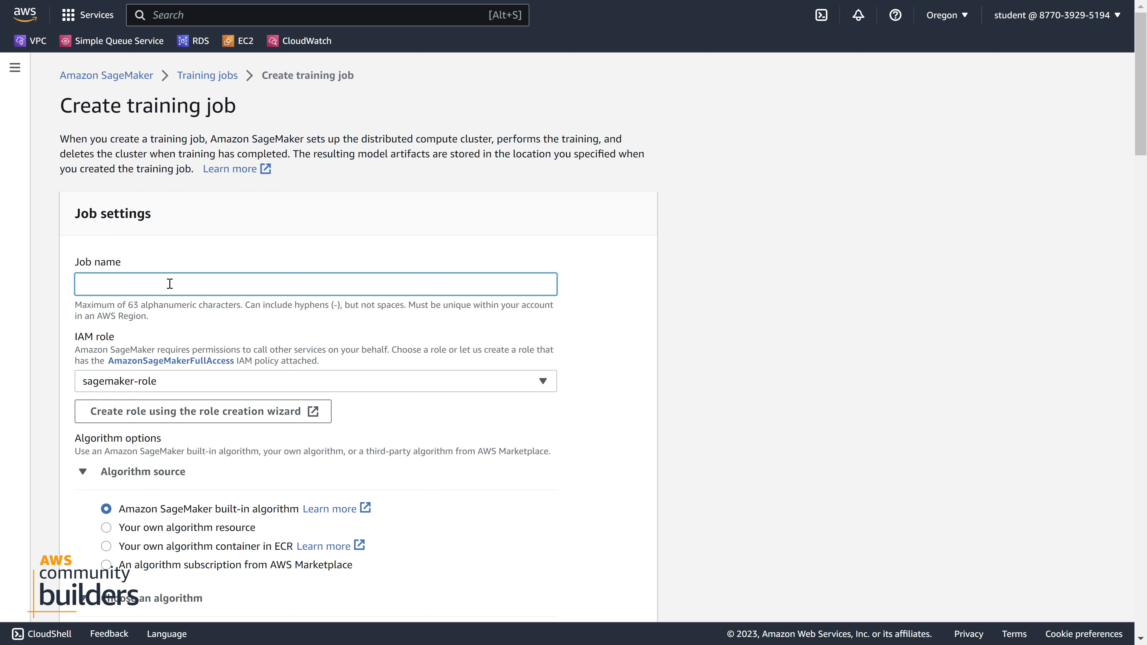
text(final-)
text(456333)
double_click(87, 340)
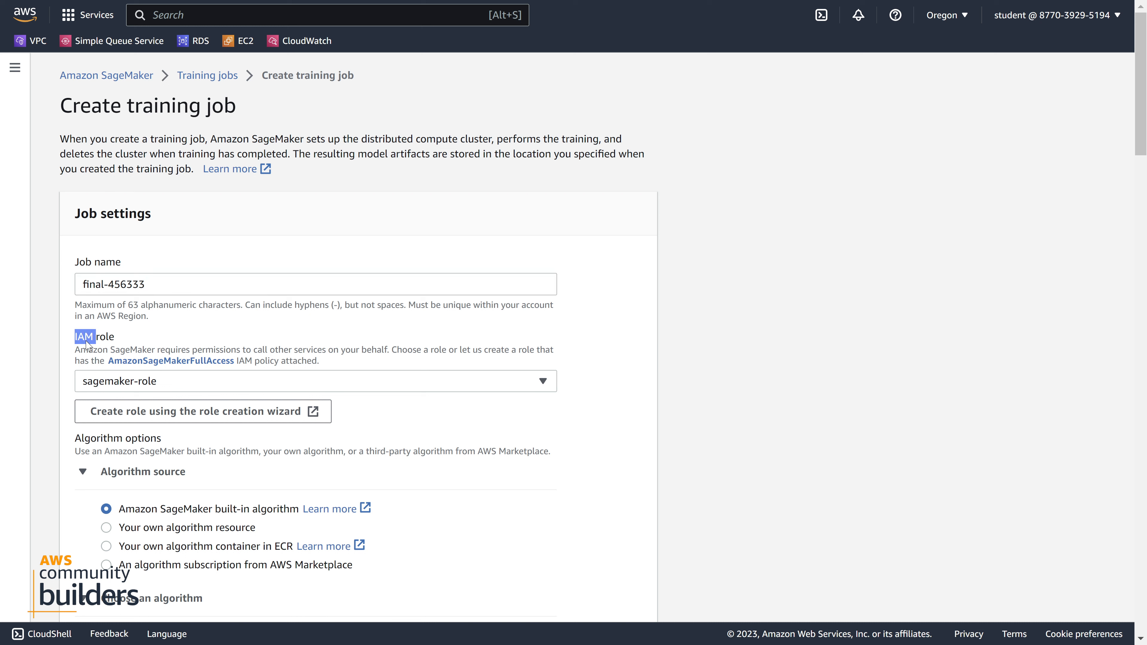
click(124, 338)
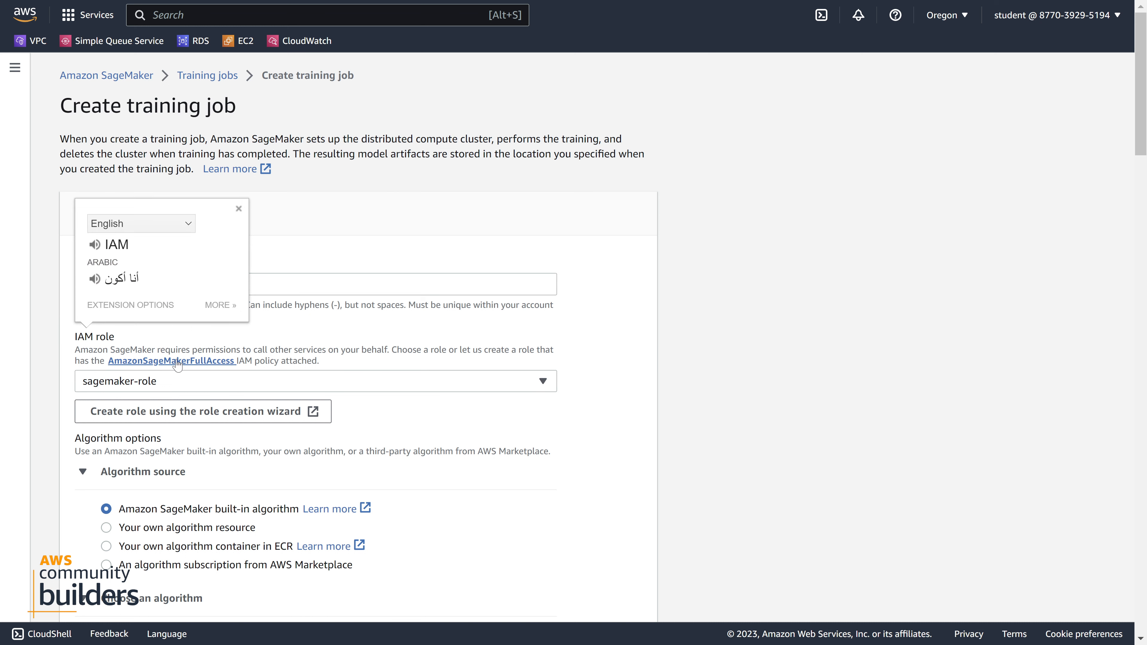
Choose the built-in Tabular - Linear Learner algorithm for the training job
click(105, 336)
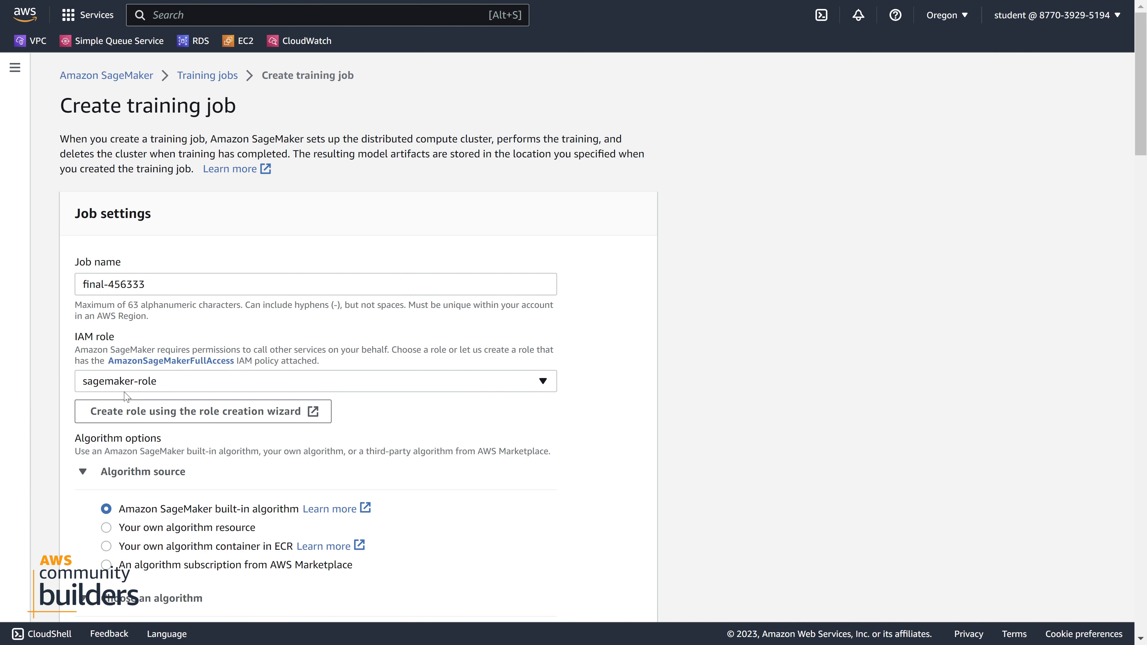
scroll(125, 396, down, 3)
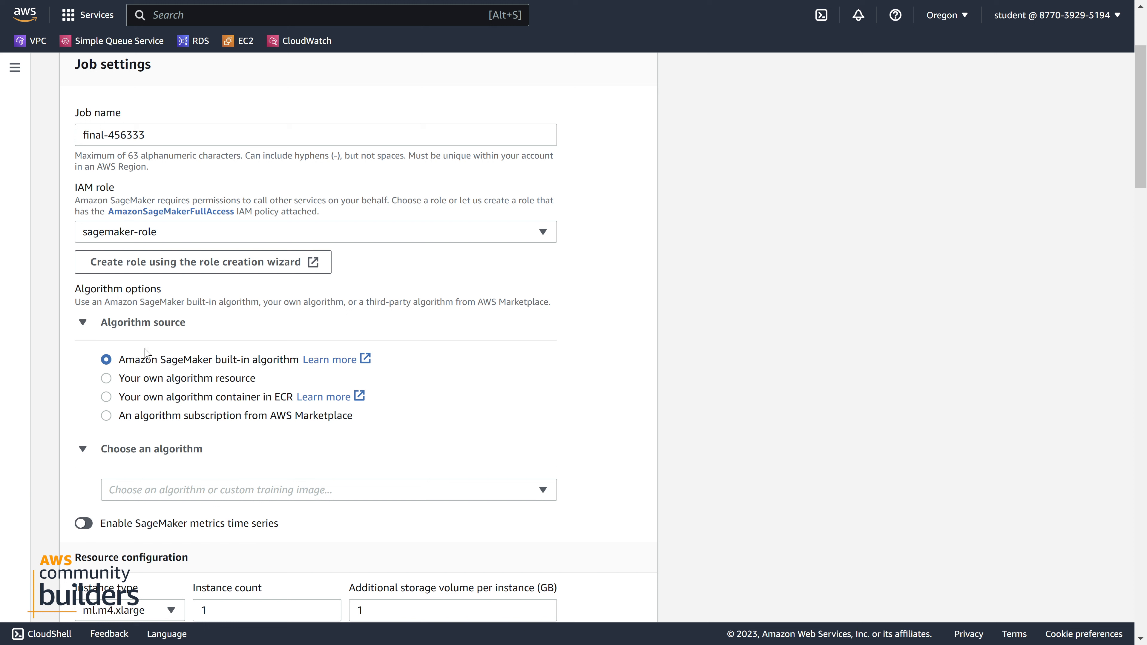
scroll(144, 353, down, 3)
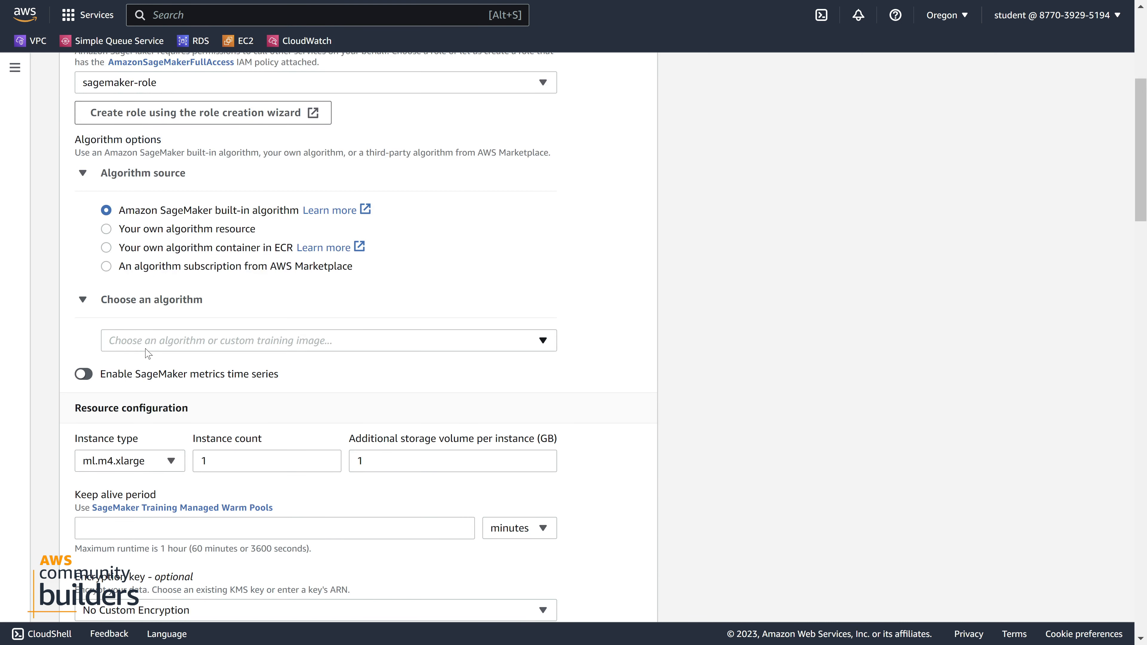
click(170, 341)
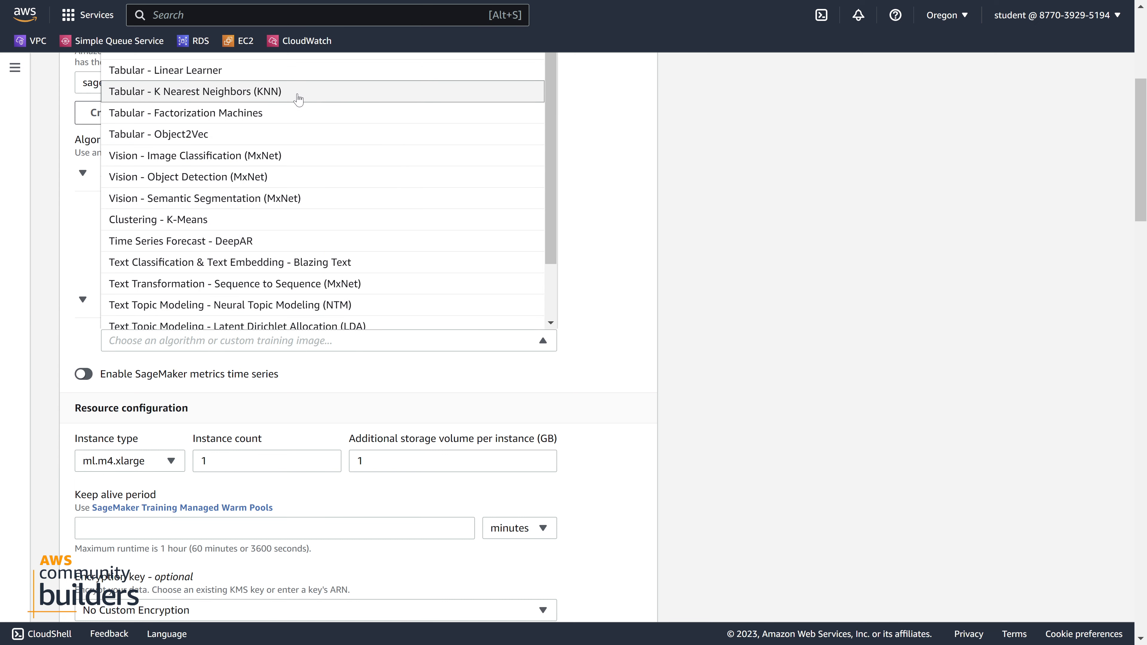
scroll(298, 95, up, 5)
scroll(274, 149, down, 2)
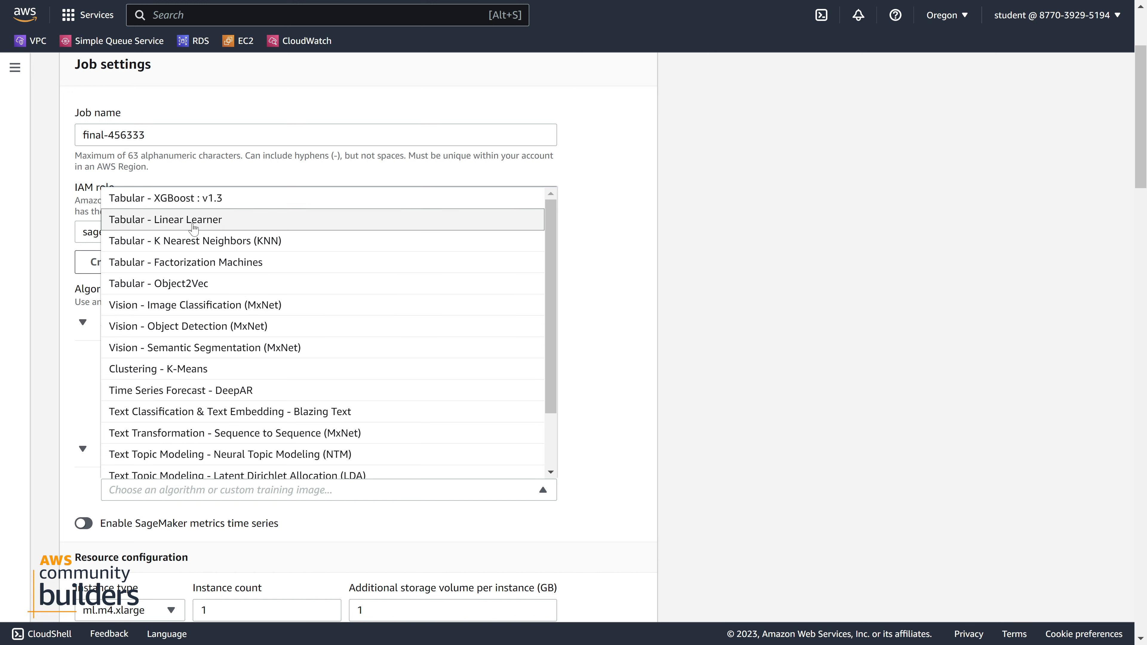
click(116, 225)
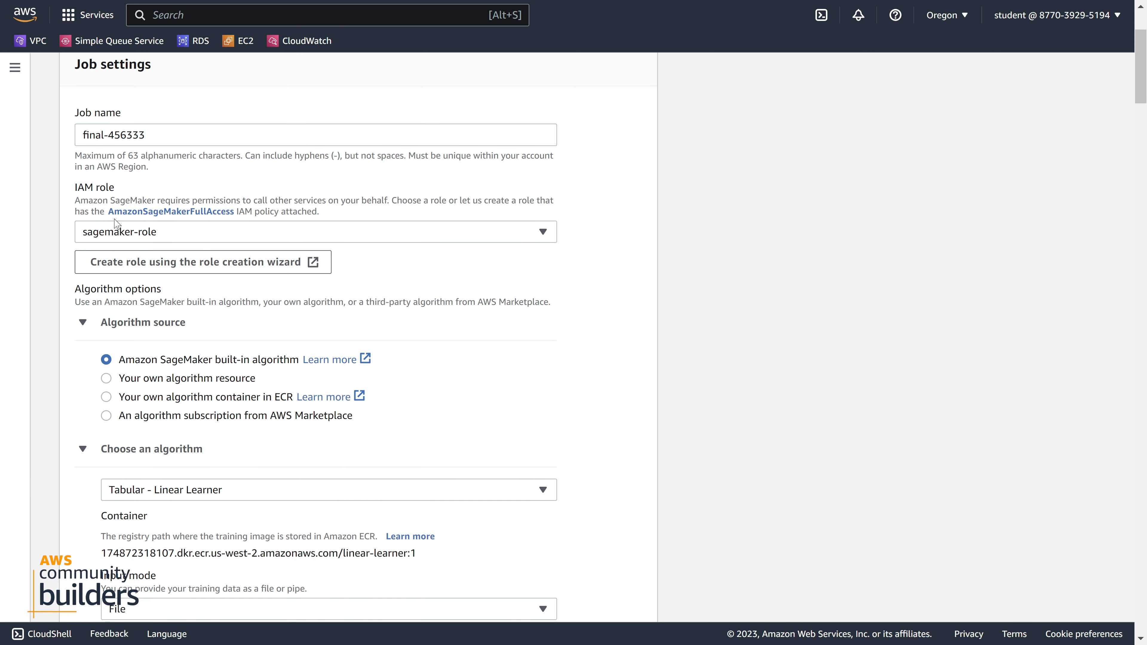
Select File as the input mode of the Linear Learner algorithm
scroll(182, 453, down, 3)
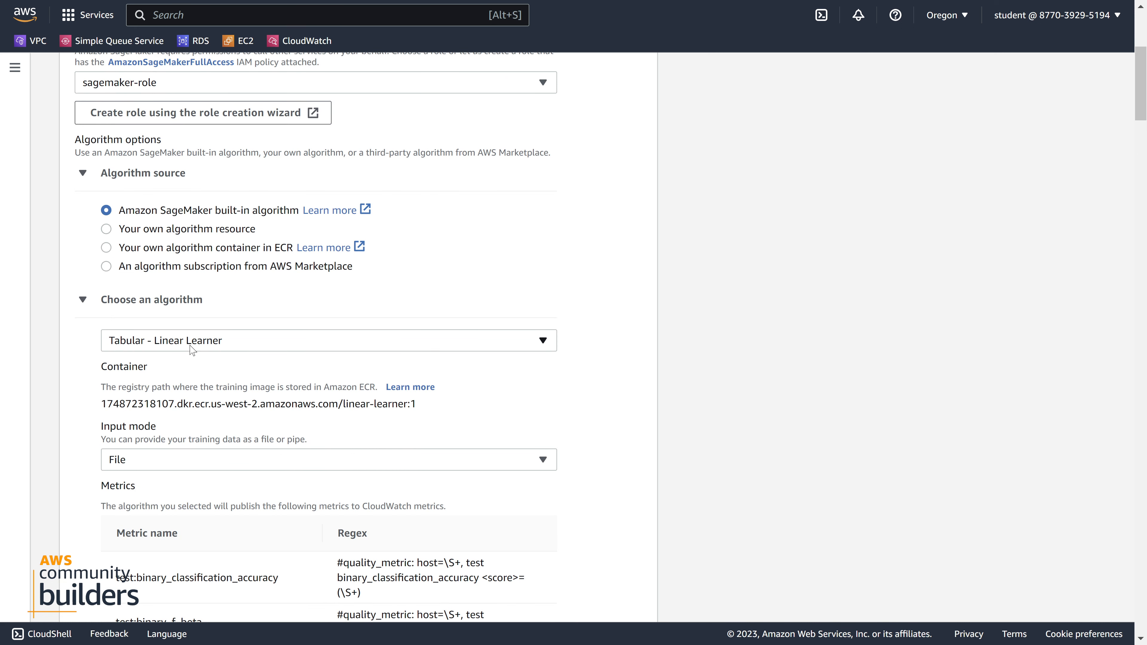
scroll(192, 349, down, 3)
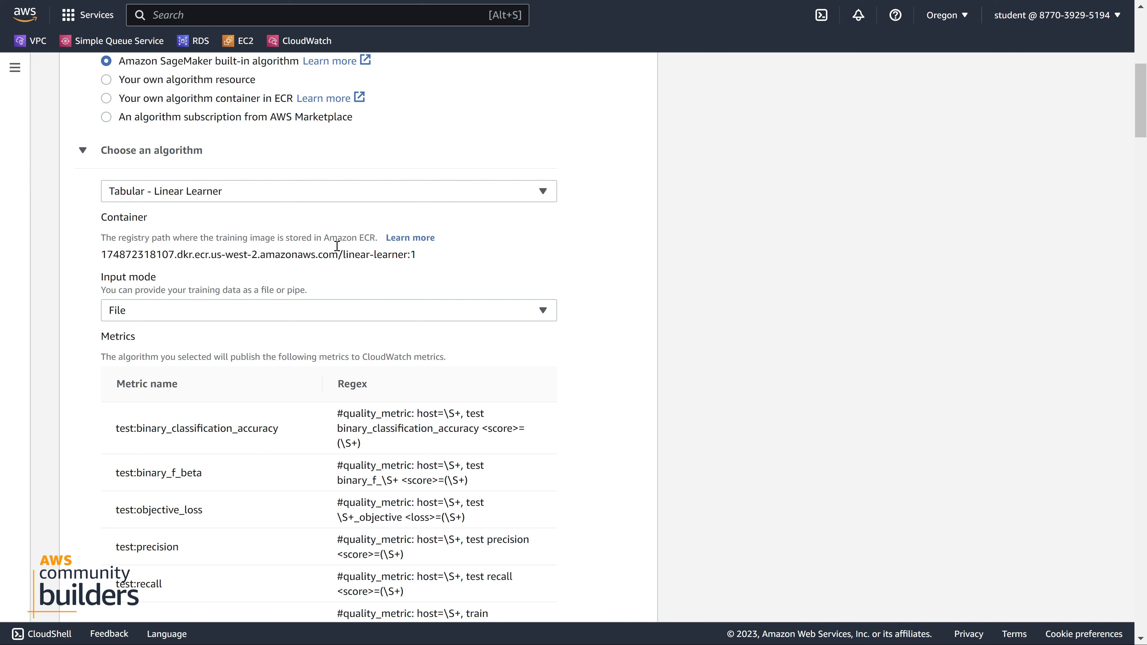
click(164, 315)
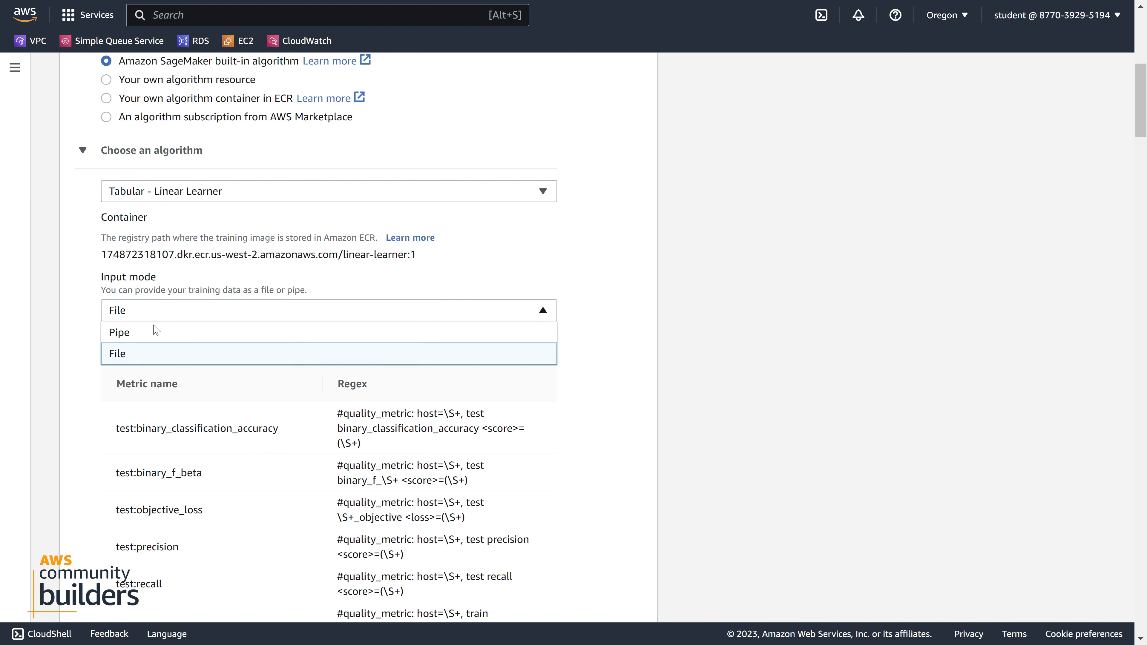
click(143, 356)
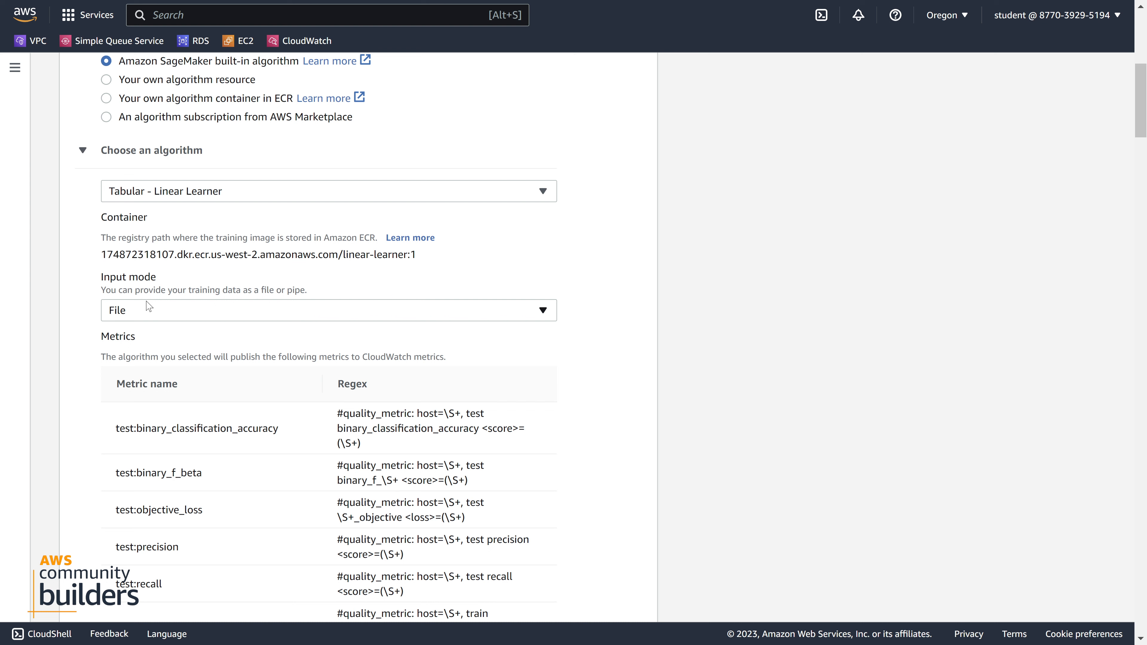
Examine the algorithm's published metrics, the resource configuration, the stopping condition and the network settings of the training job
scroll(149, 306, down, 3)
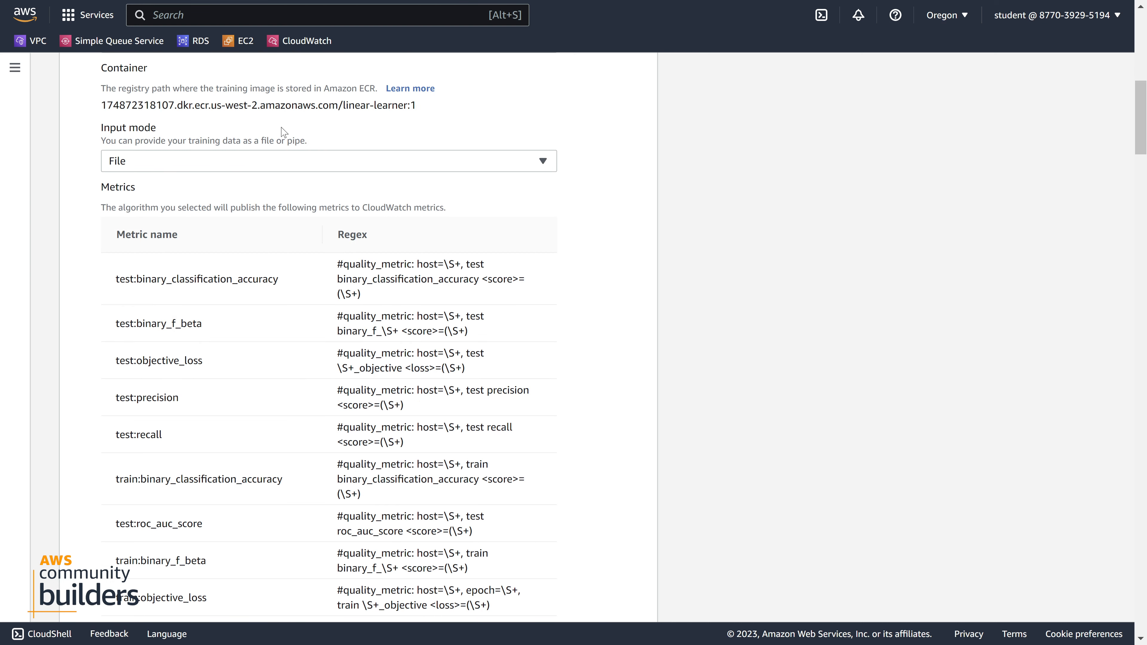
scroll(302, 226, down, 15)
scroll(305, 226, down, 3)
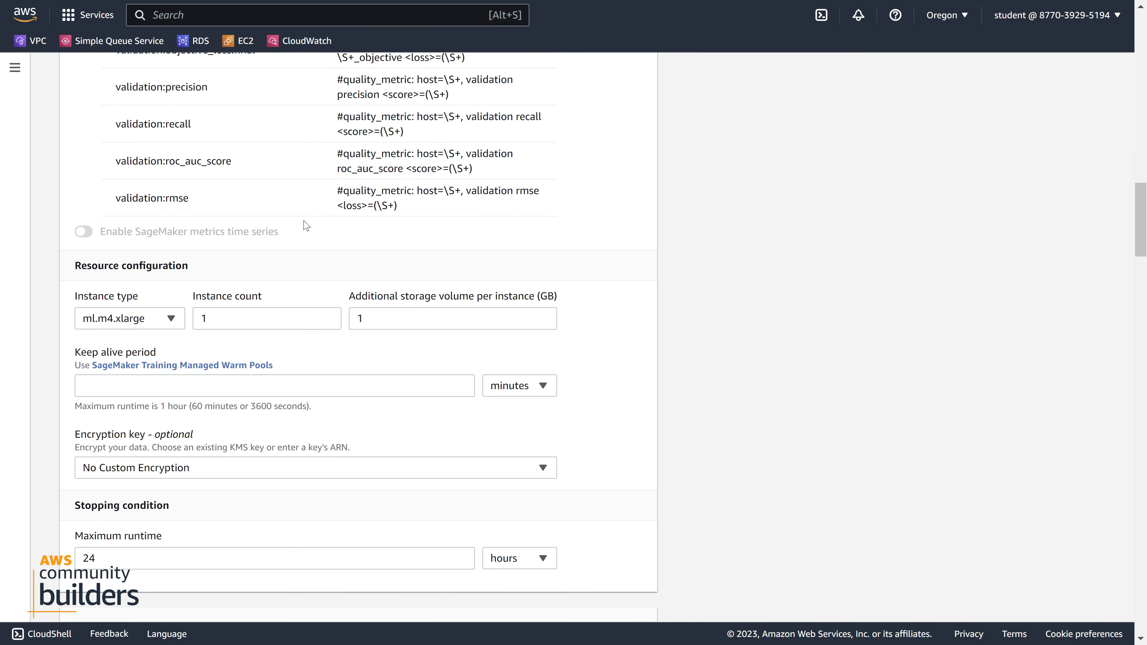
scroll(305, 225, down, 6)
scroll(306, 226, up, 3)
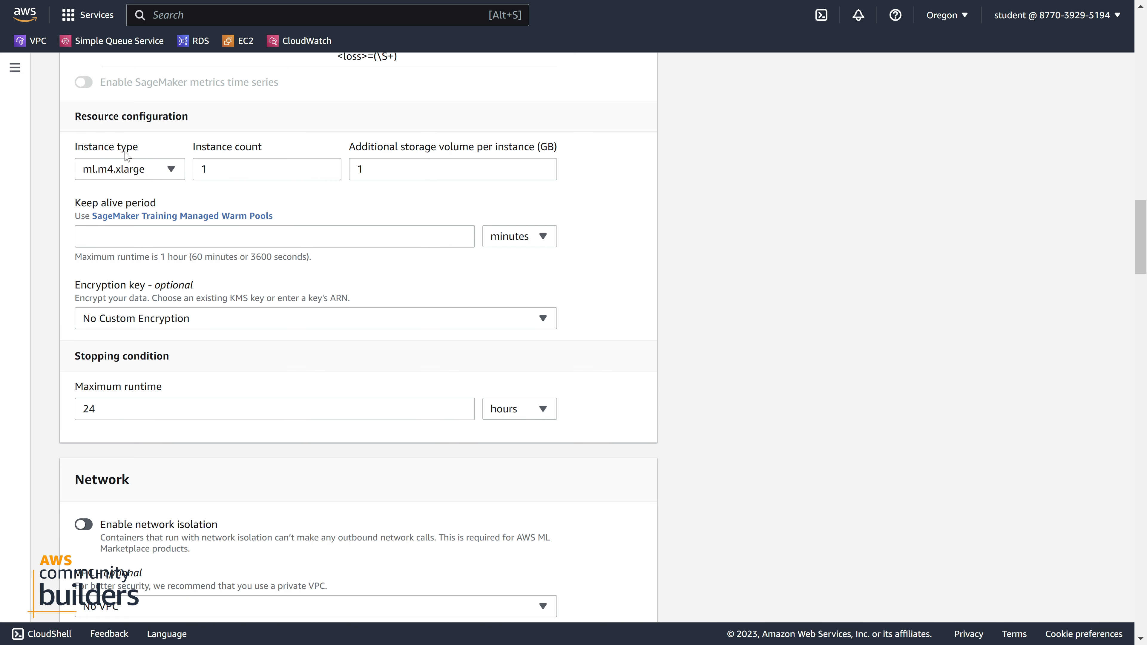
scroll(127, 156, down, 5)
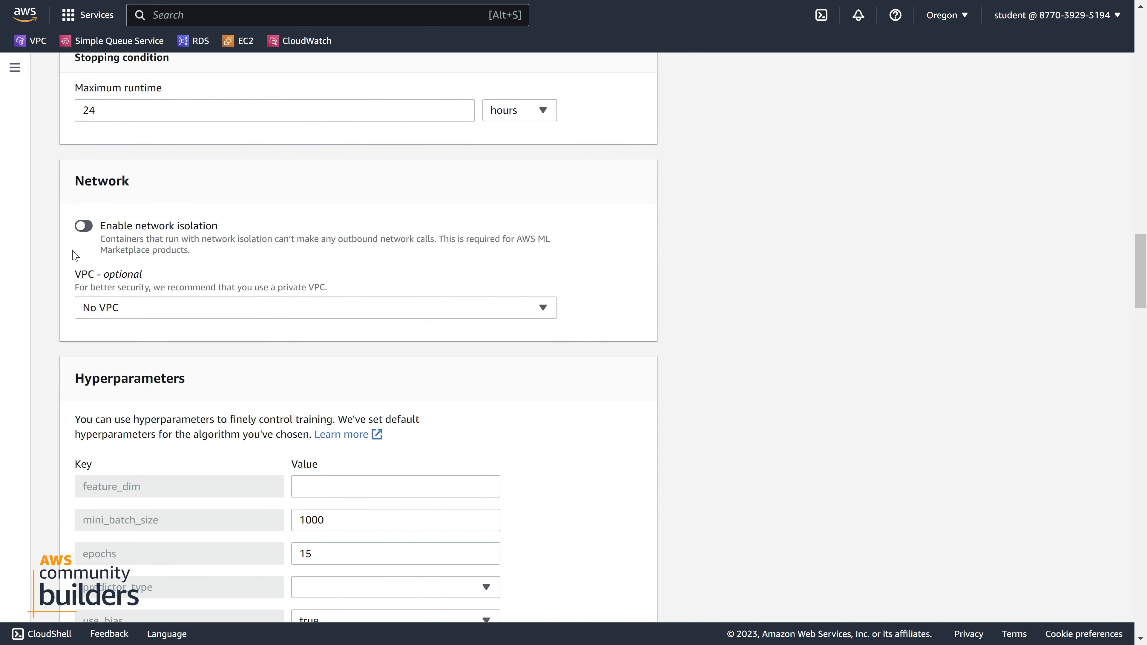
scroll(81, 220, down, 3)
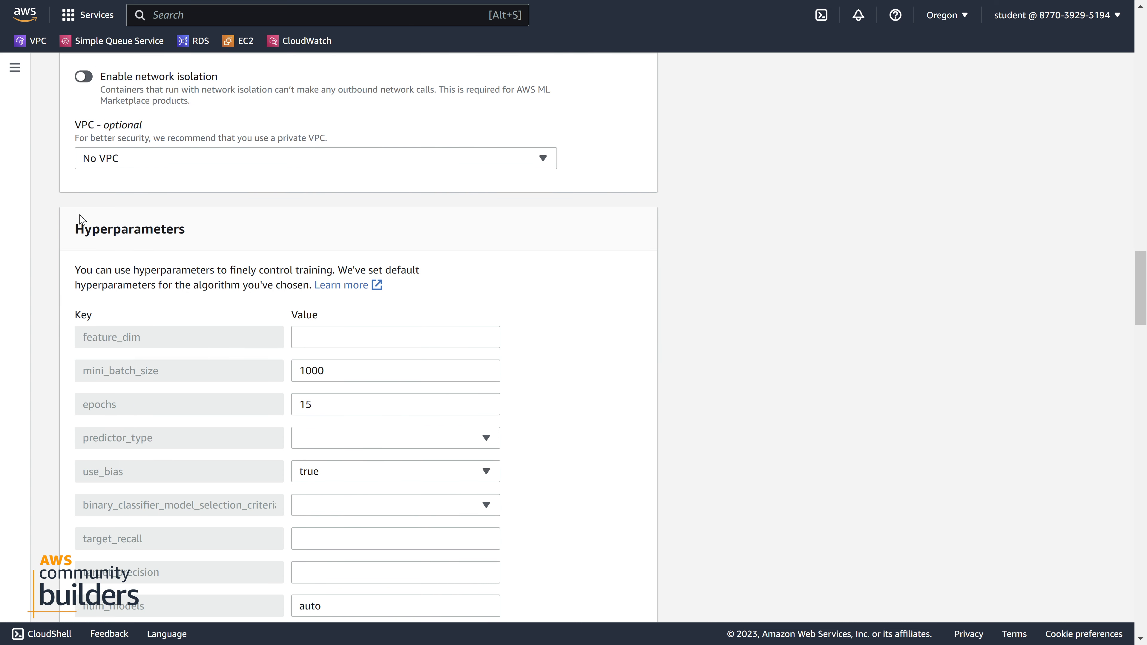
scroll(130, 147, up, 3)
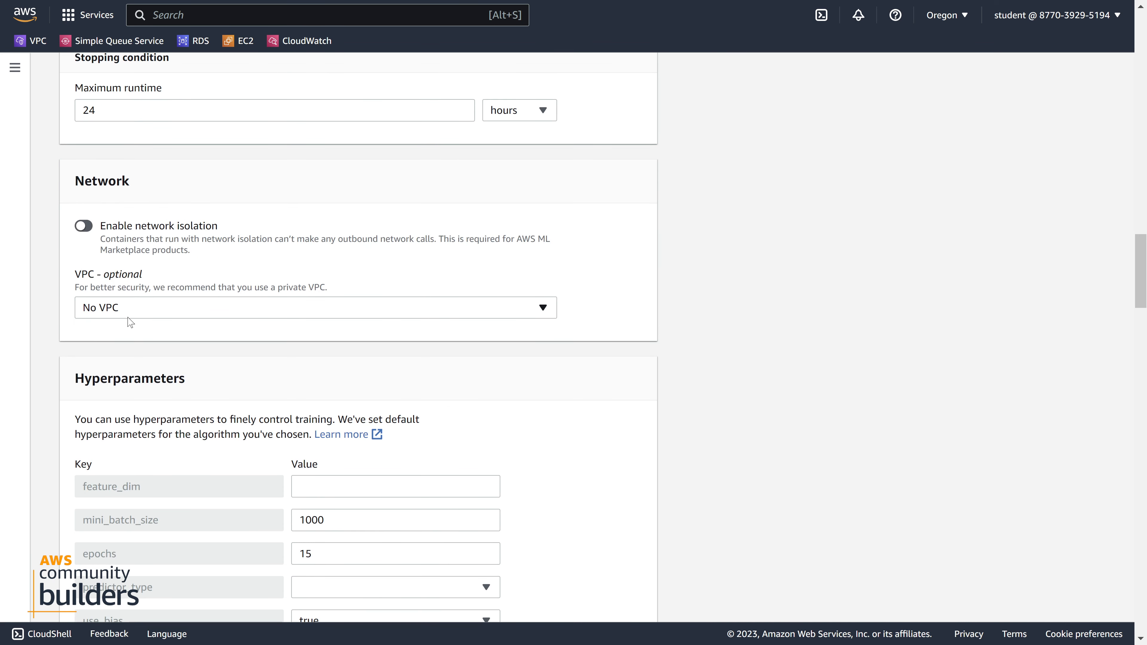
scroll(122, 301, down, 3)
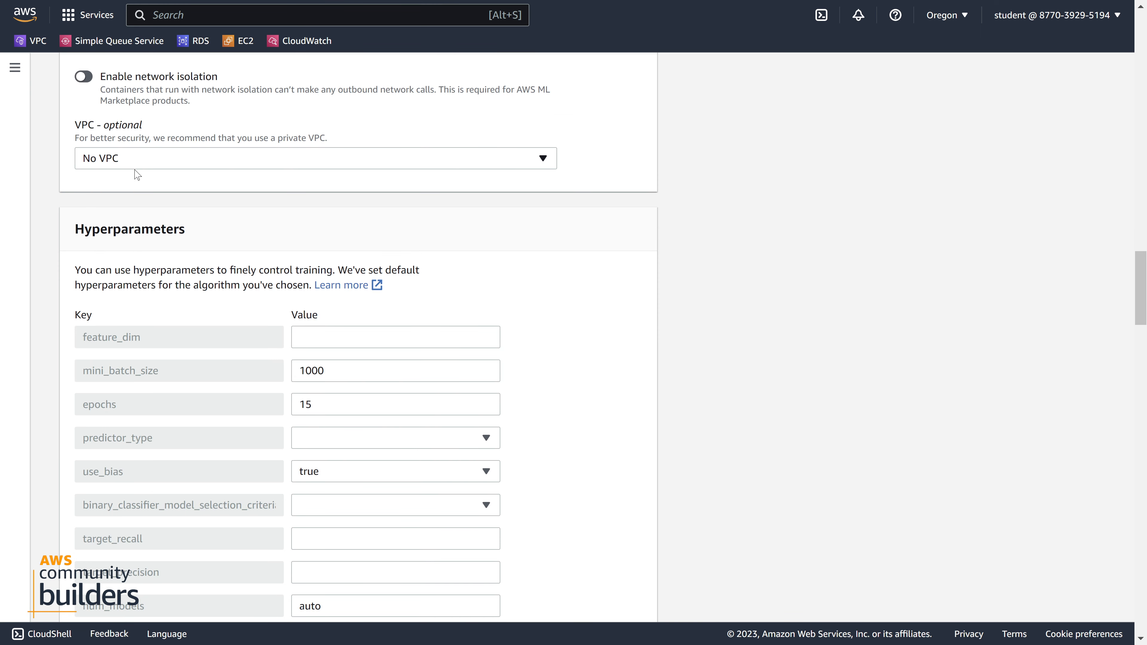
scroll(132, 149, up, 3)
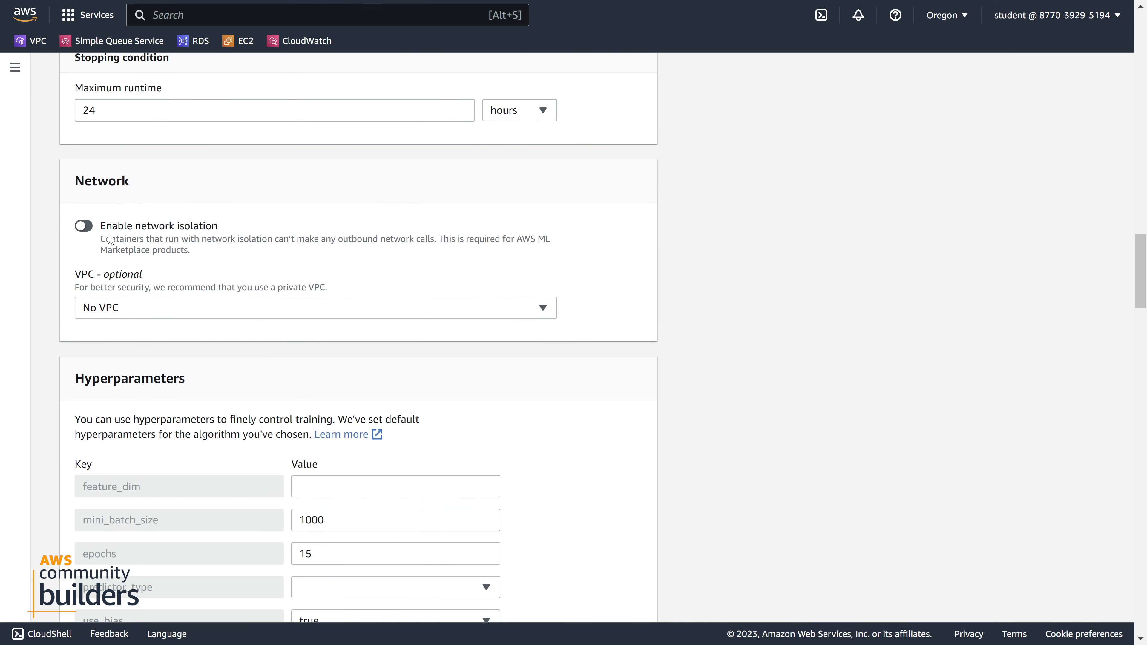
Review the Linear Learner hyperparameters and set feature_dim to 716
scroll(192, 259, down, 6)
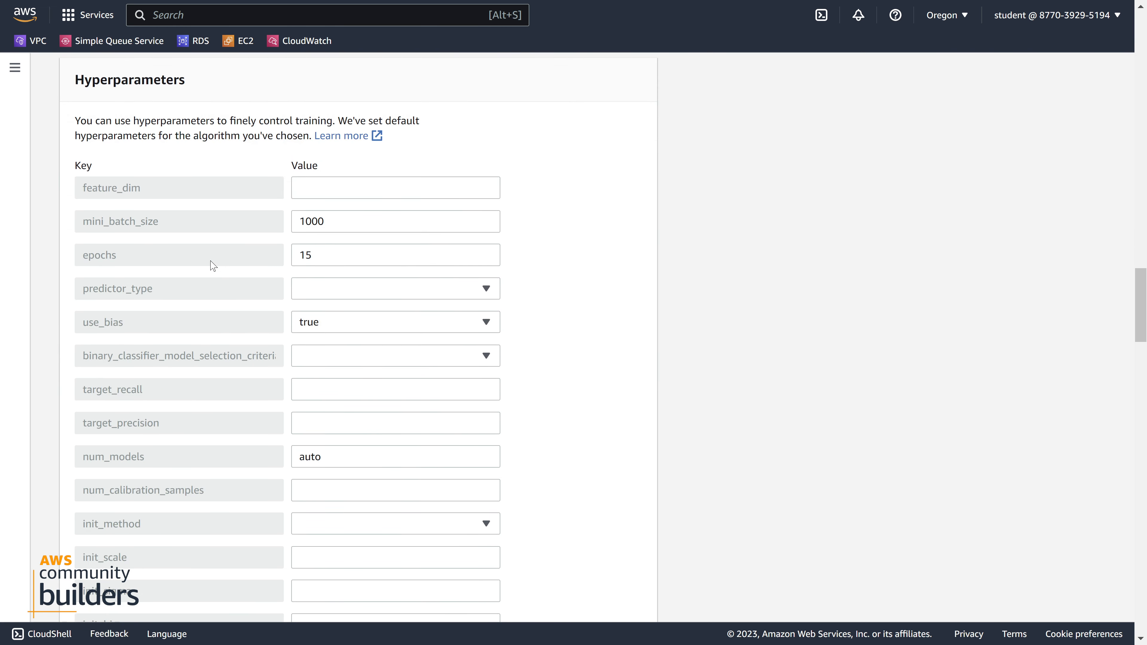
scroll(201, 194, down, 9)
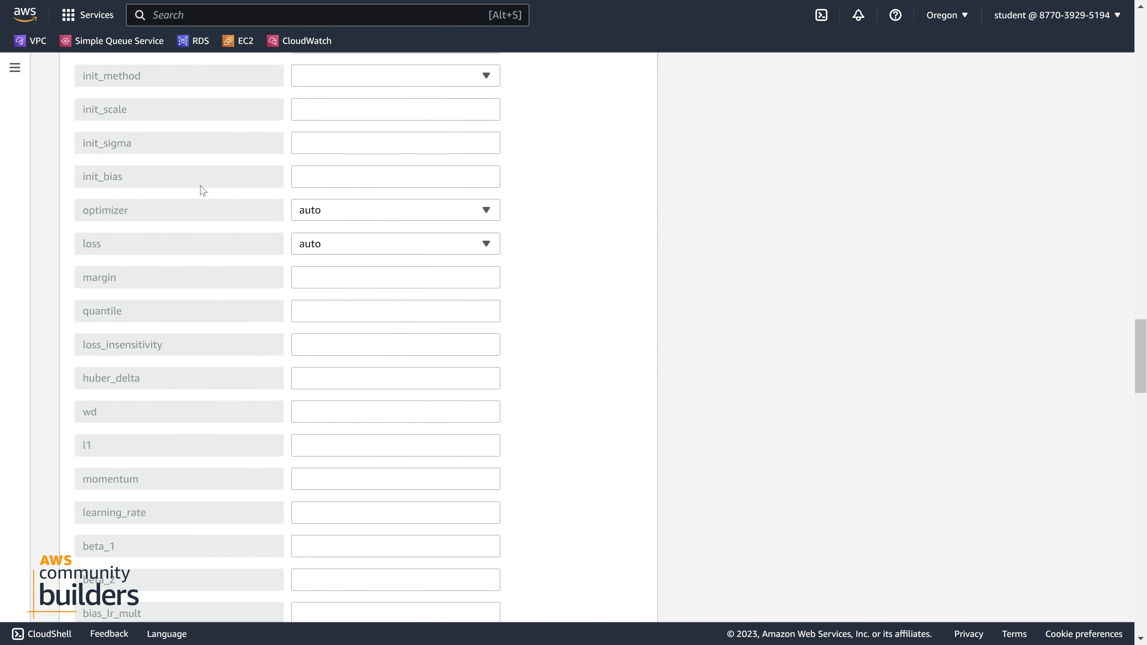
scroll(202, 189, up, 8)
scroll(202, 189, down, 18)
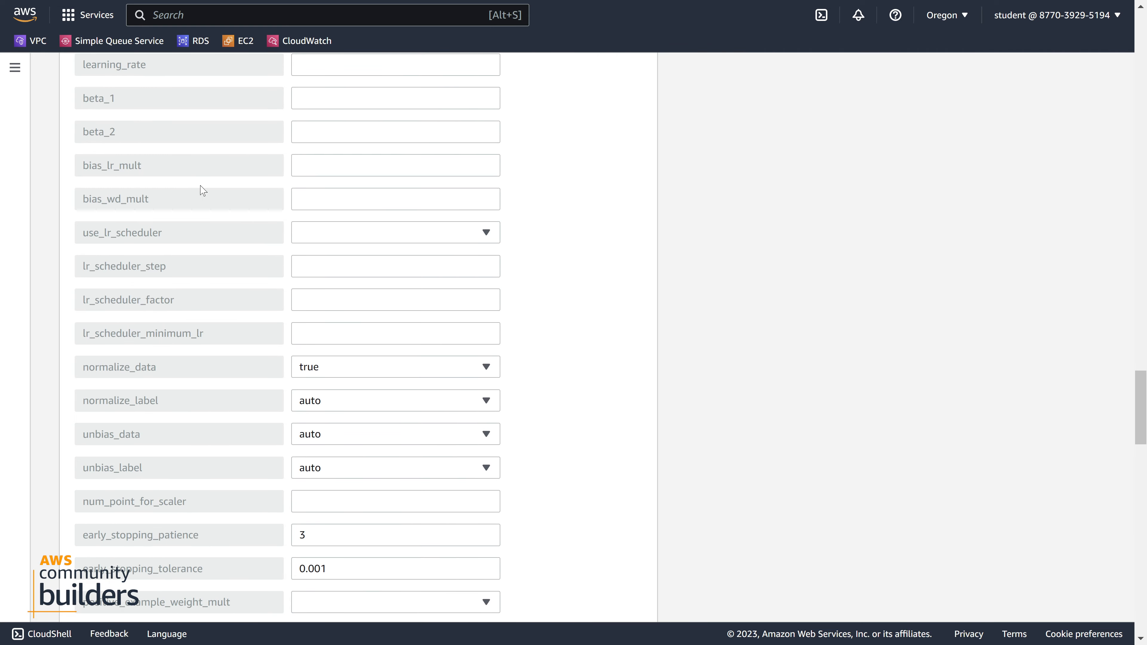
scroll(203, 190, up, 20)
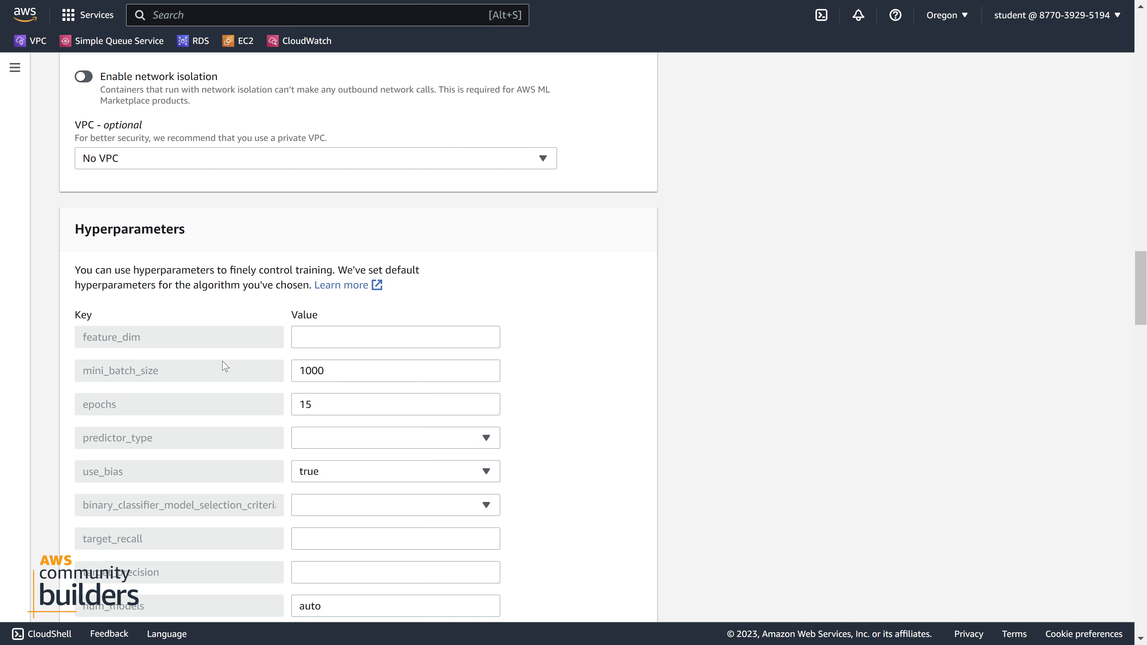
double_click(158, 344)
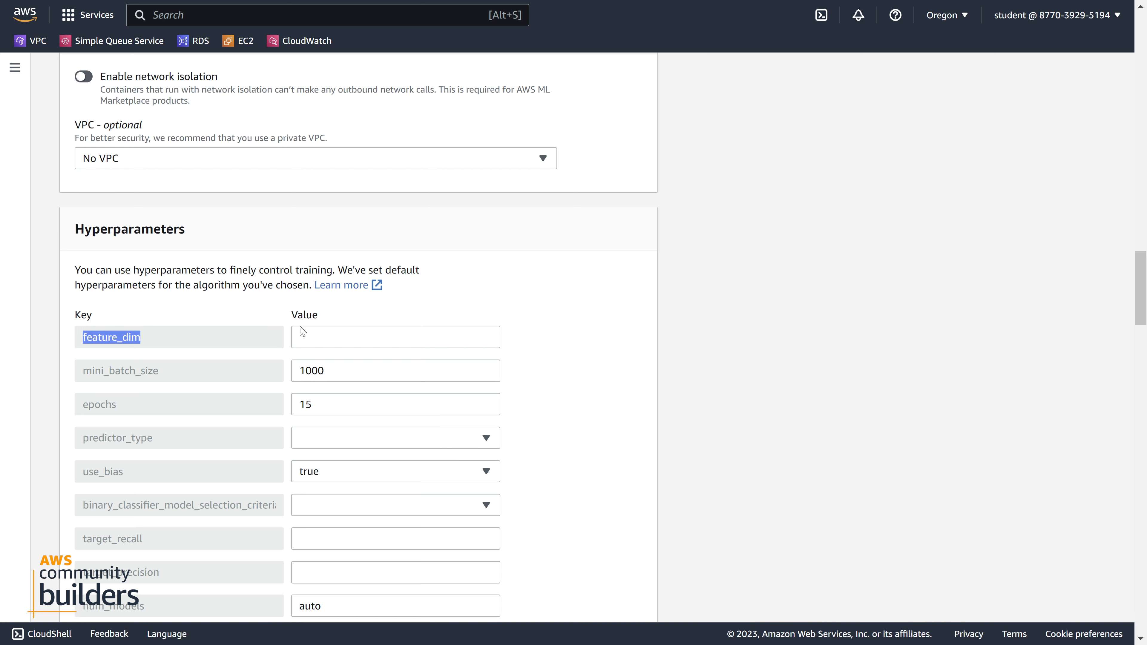
click(327, 336)
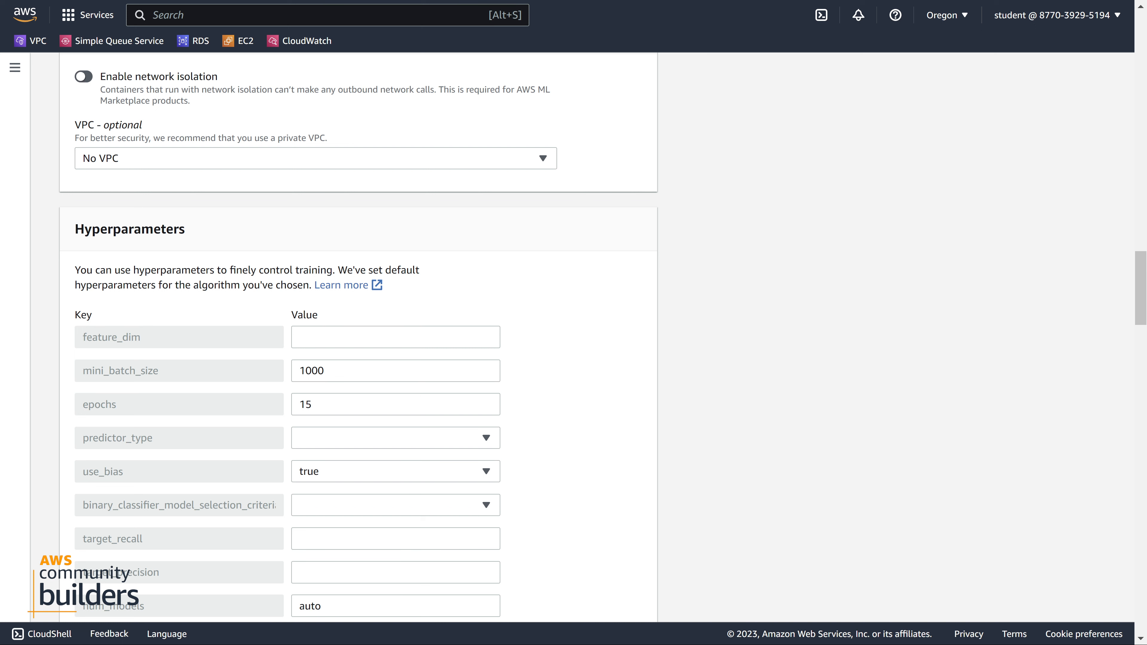
key(alt+Tab)
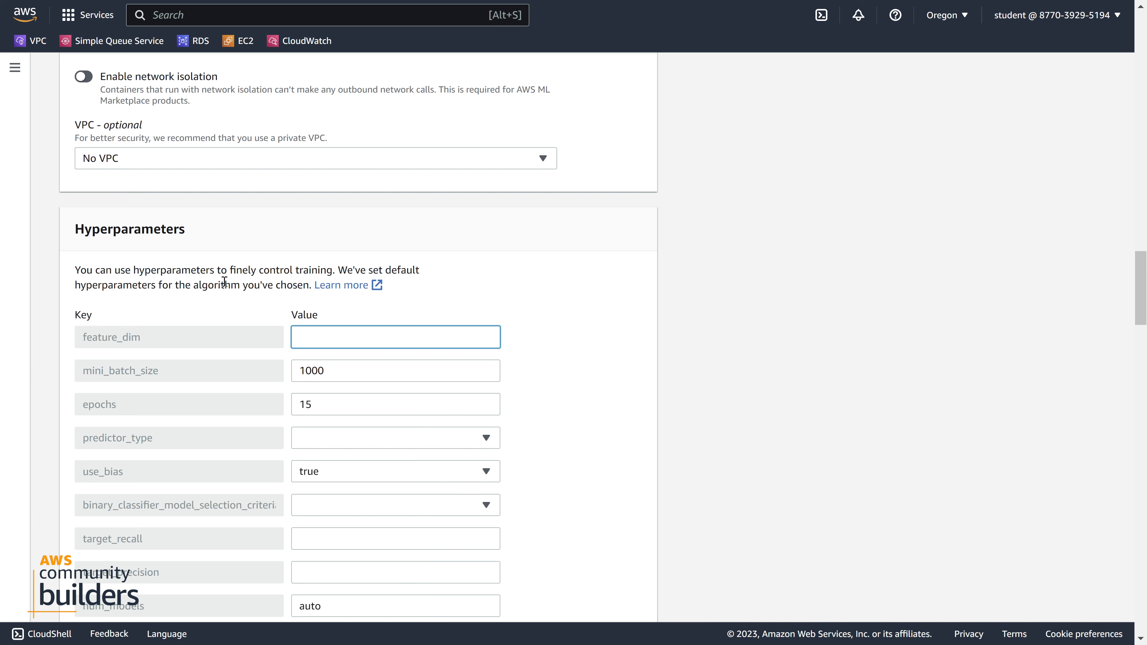
text(716)
Set the predictor_type hyperparameter to regressor, leaving use_bias and the binary classifier model selection criteria as they are
scroll(632, 407, down, 3)
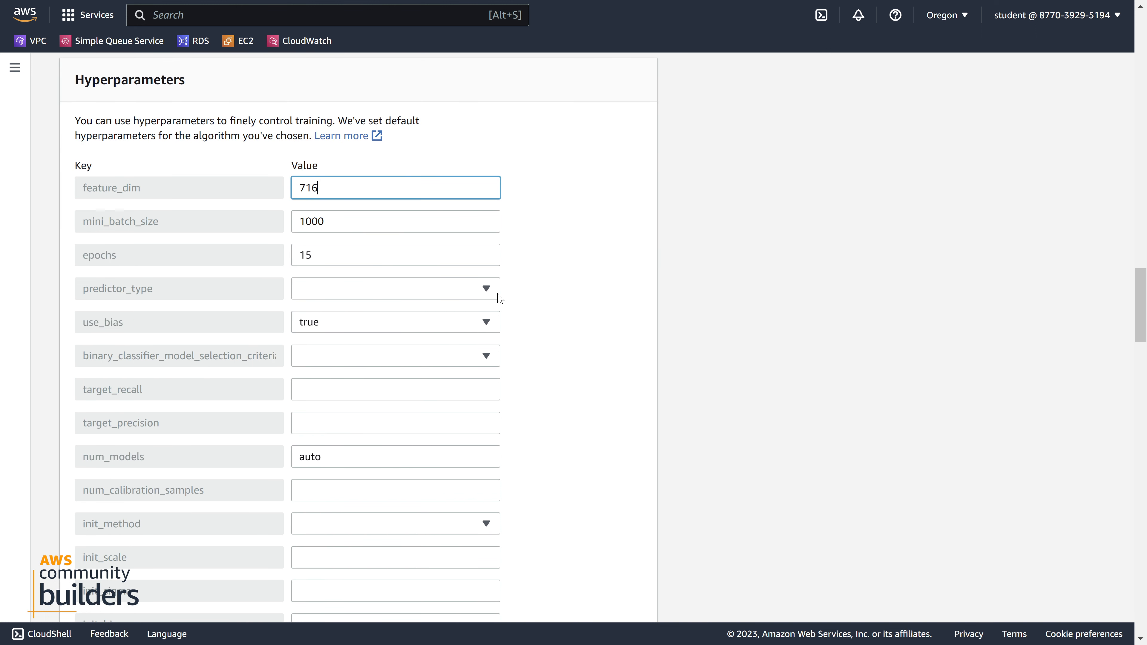
click(486, 289)
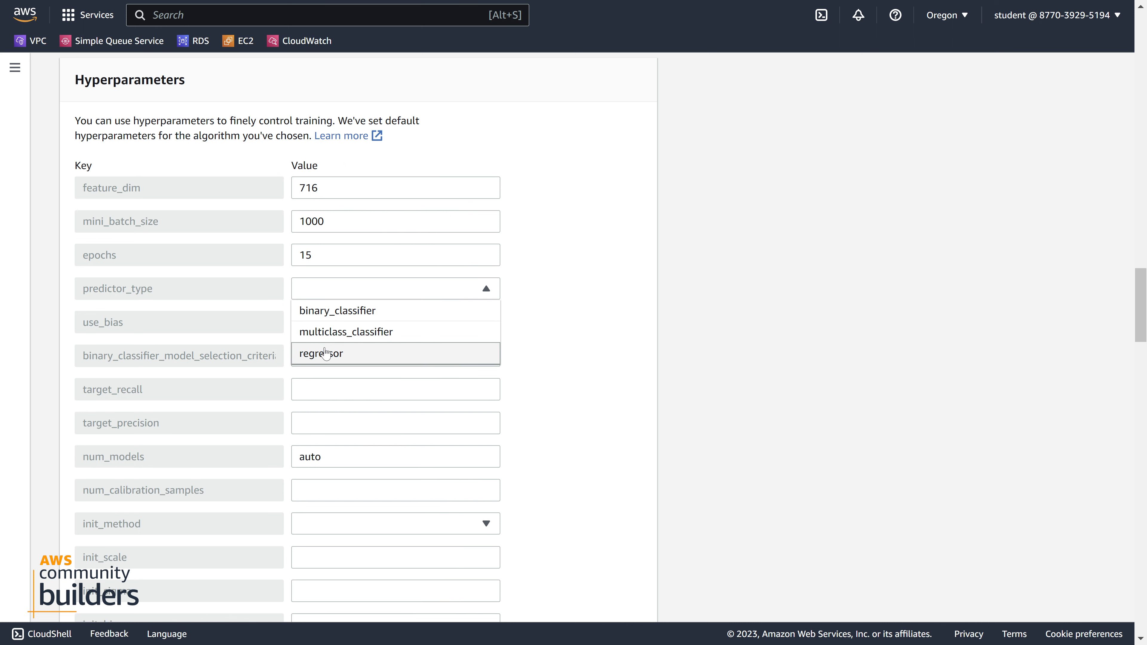
click(340, 355)
click(341, 360)
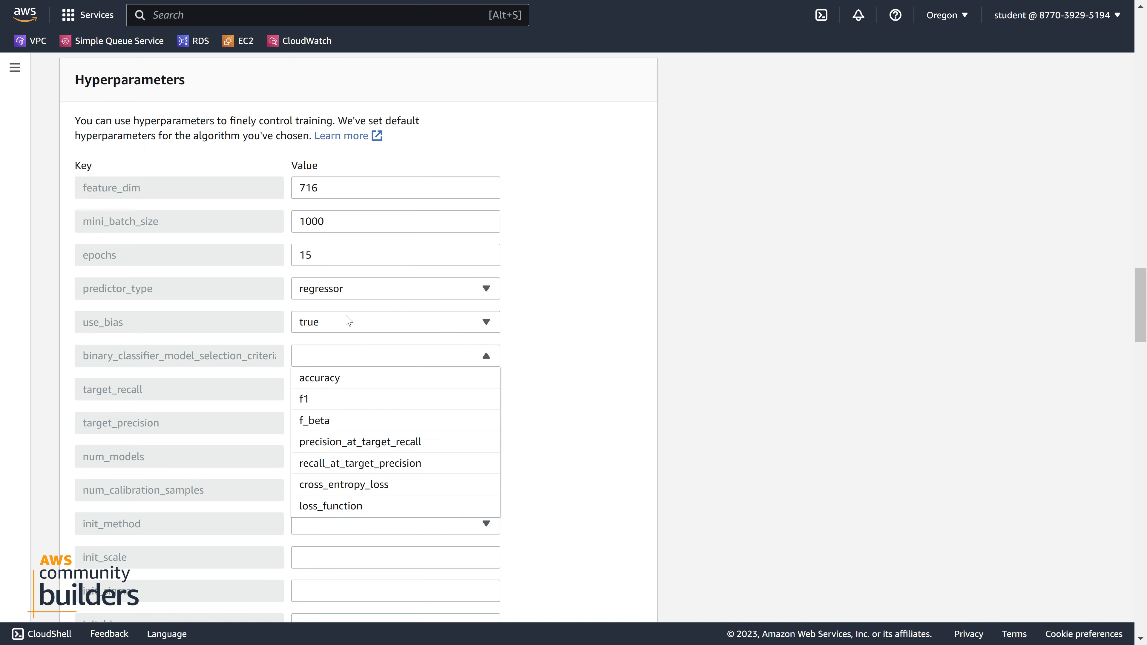
click(603, 317)
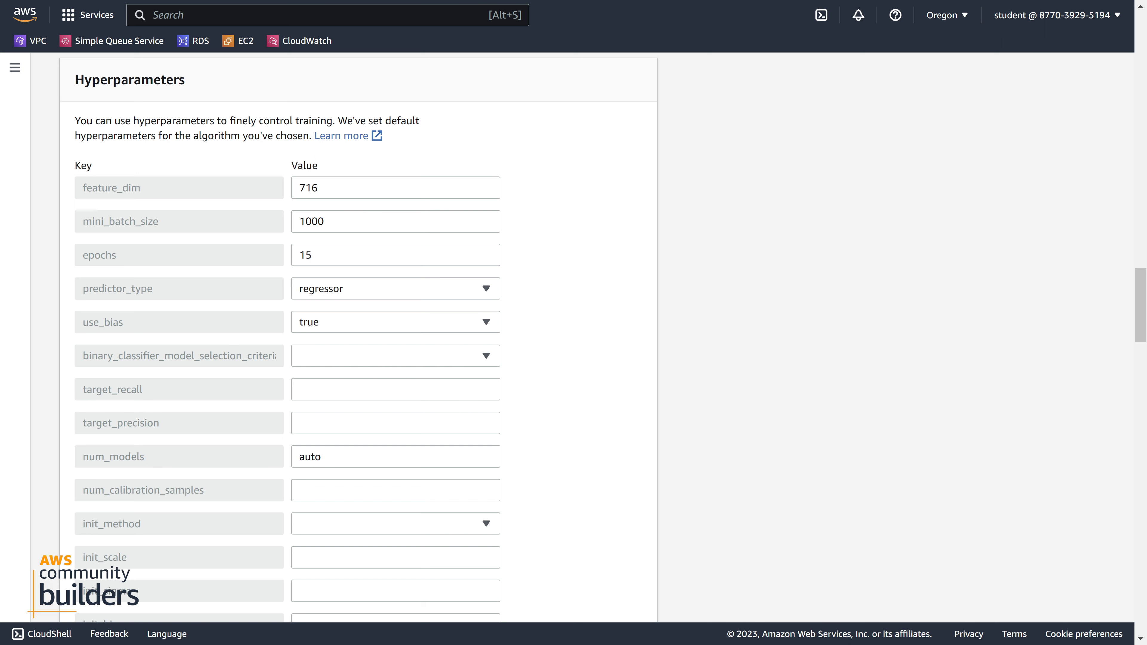
click(484, 321)
click(565, 314)
Set the input mode of the train channel to File in the input data configuration
scroll(565, 314, down, 20)
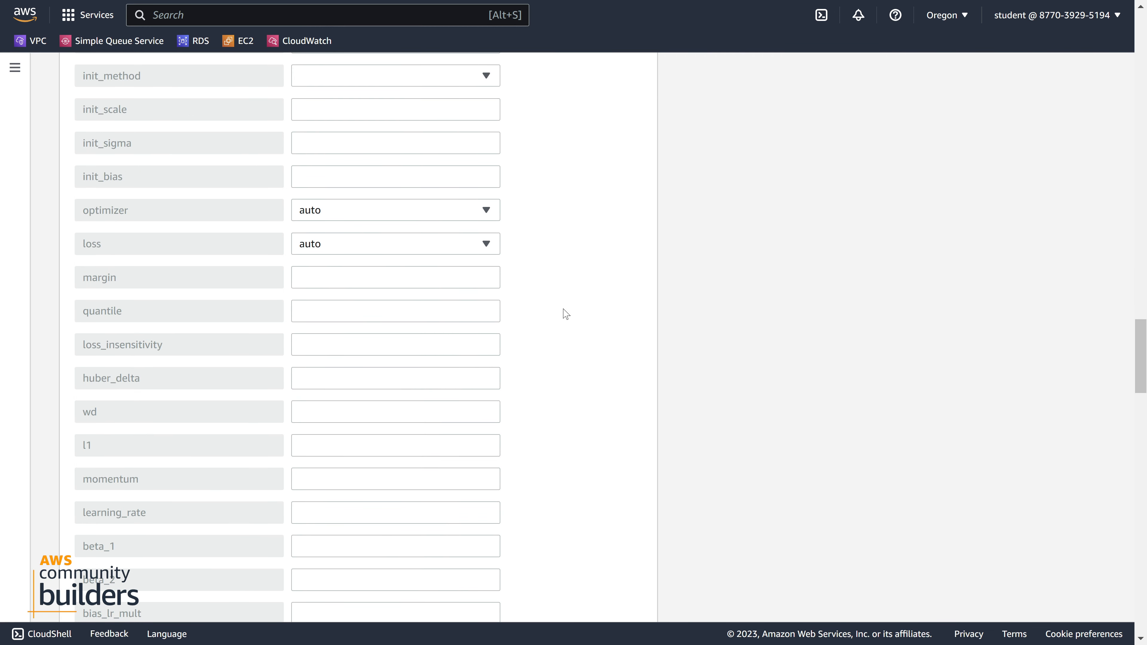
scroll(563, 308, down, 3)
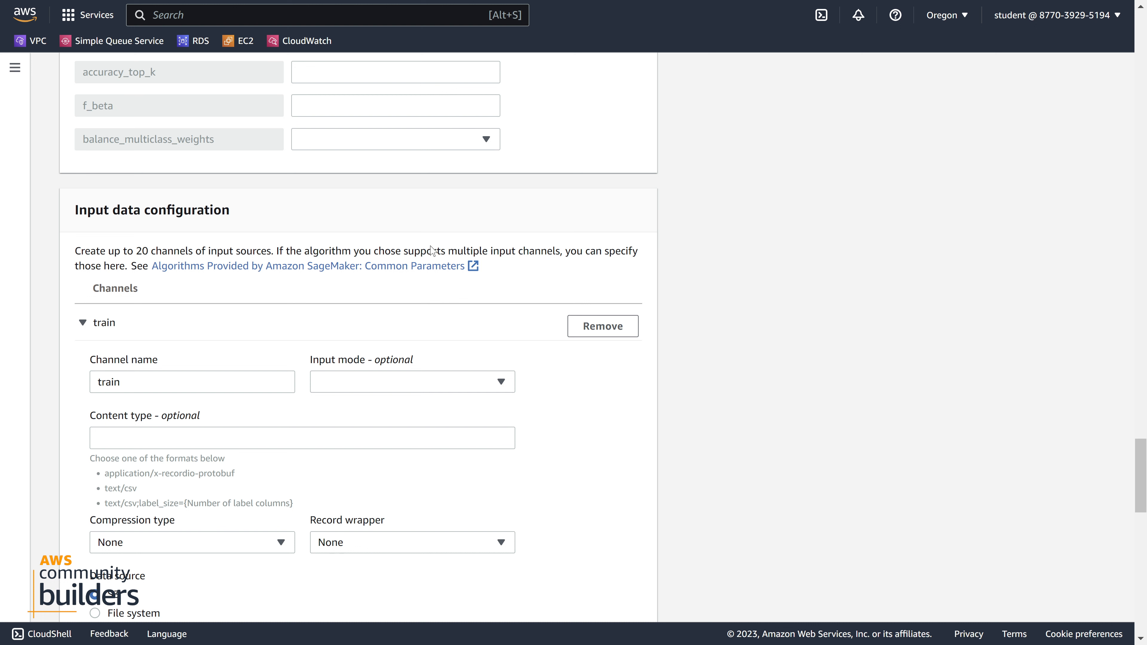
scroll(433, 255, down, 3)
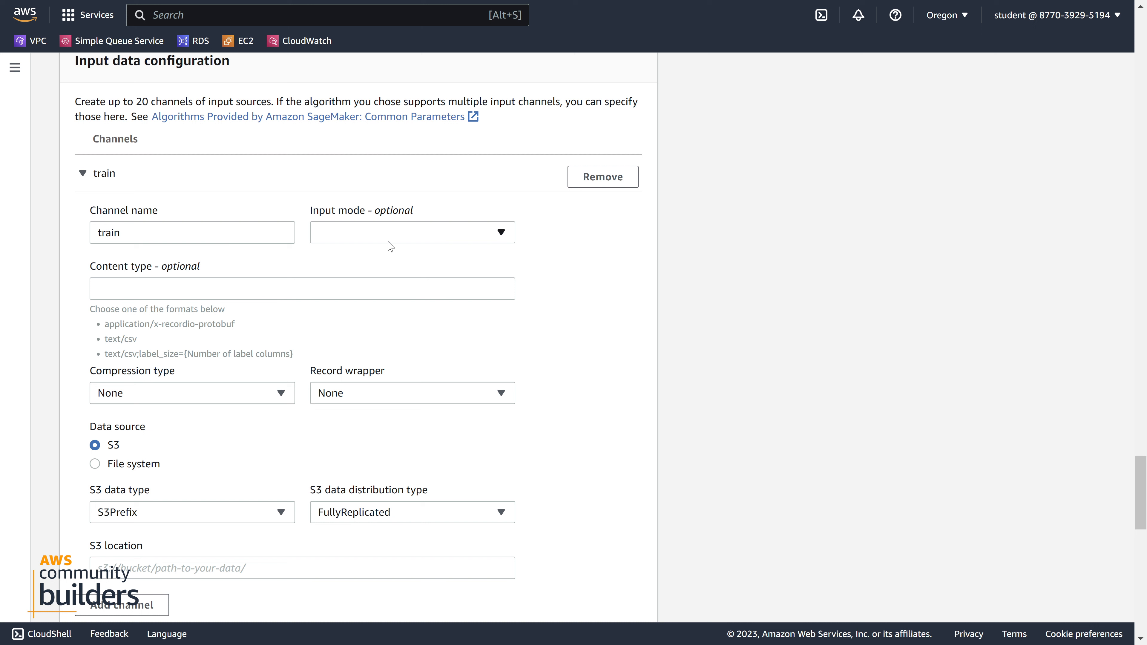
click(375, 238)
click(376, 237)
click(353, 235)
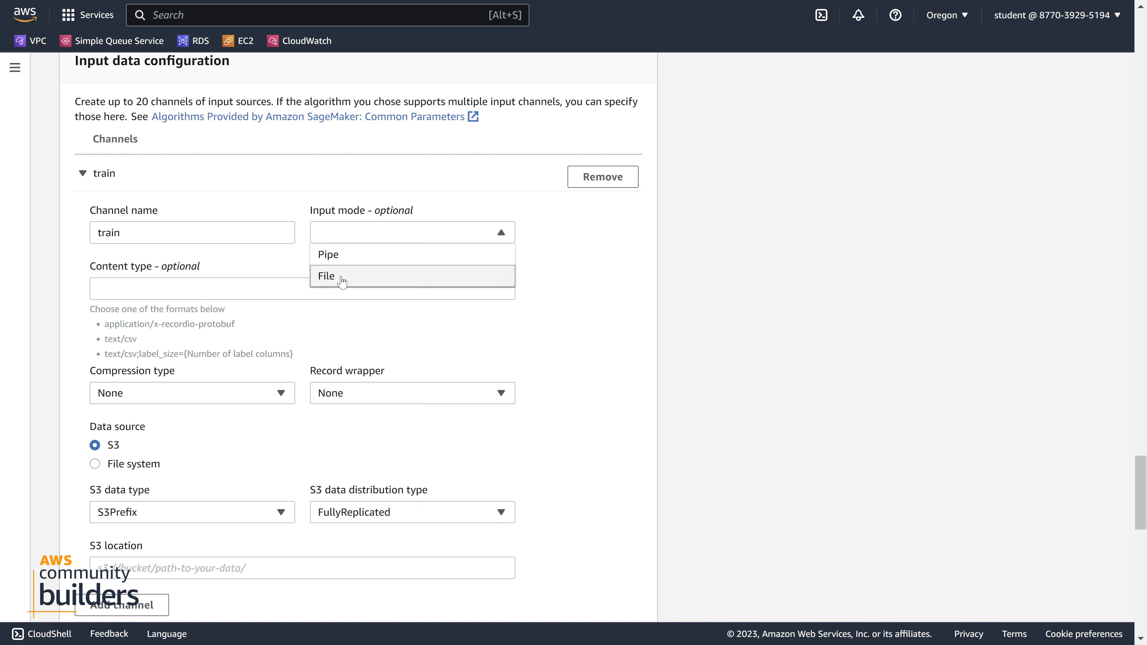
click(341, 276)
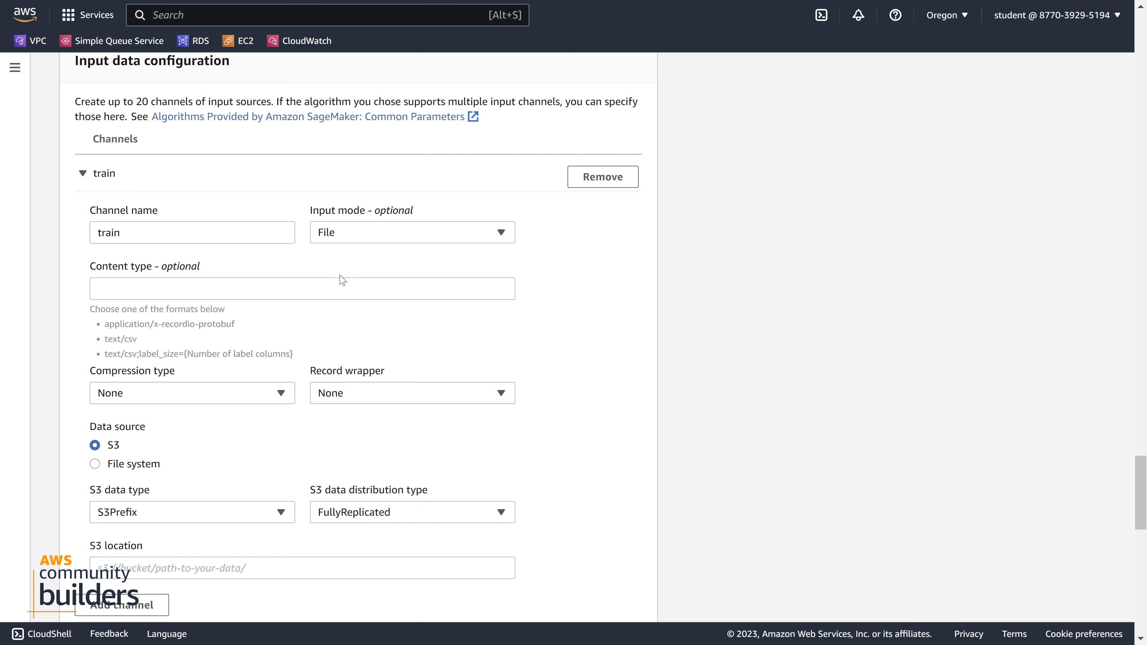
Enter text/csv;label_size=1 as the content type of the train channel
click(267, 292)
click(242, 288)
text(text/csv;label_size=1)
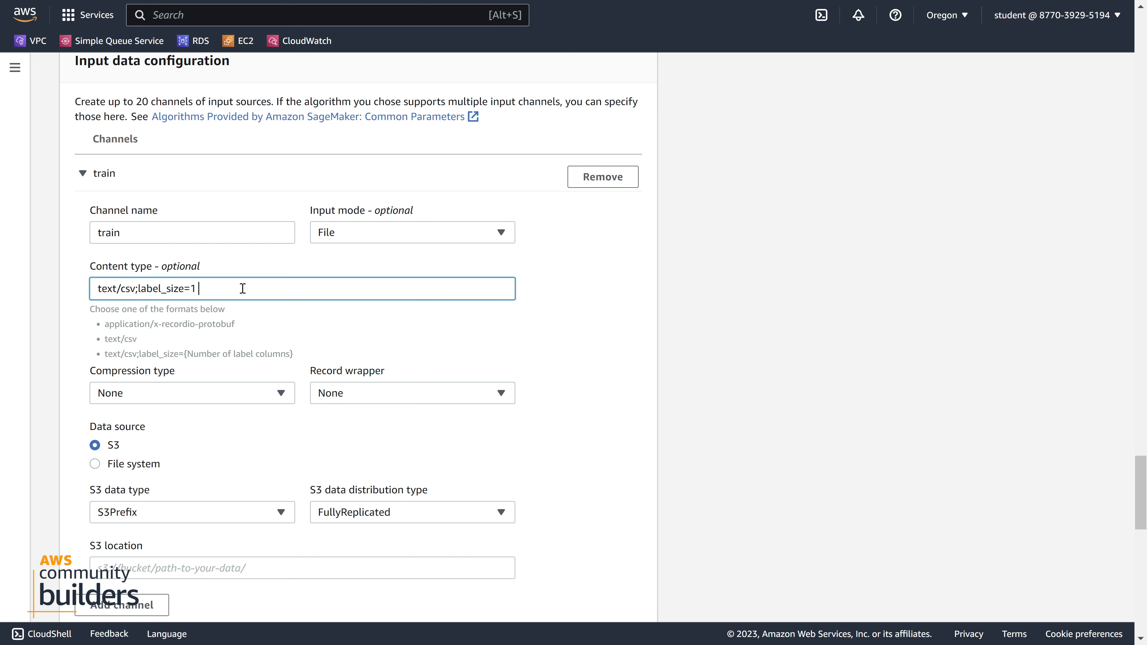
Check the content type text/csv;label_size=1 of the train channel, including its label_size part
drag(136, 290, 201, 296)
click(168, 291)
key(shift+Left)
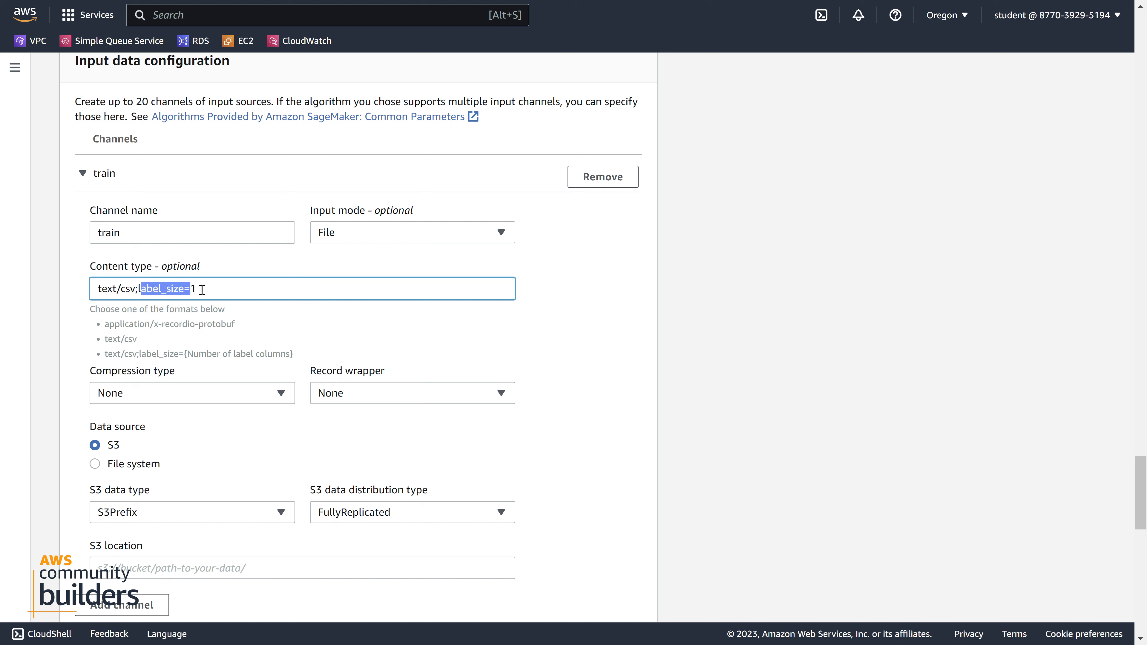
click(221, 291)
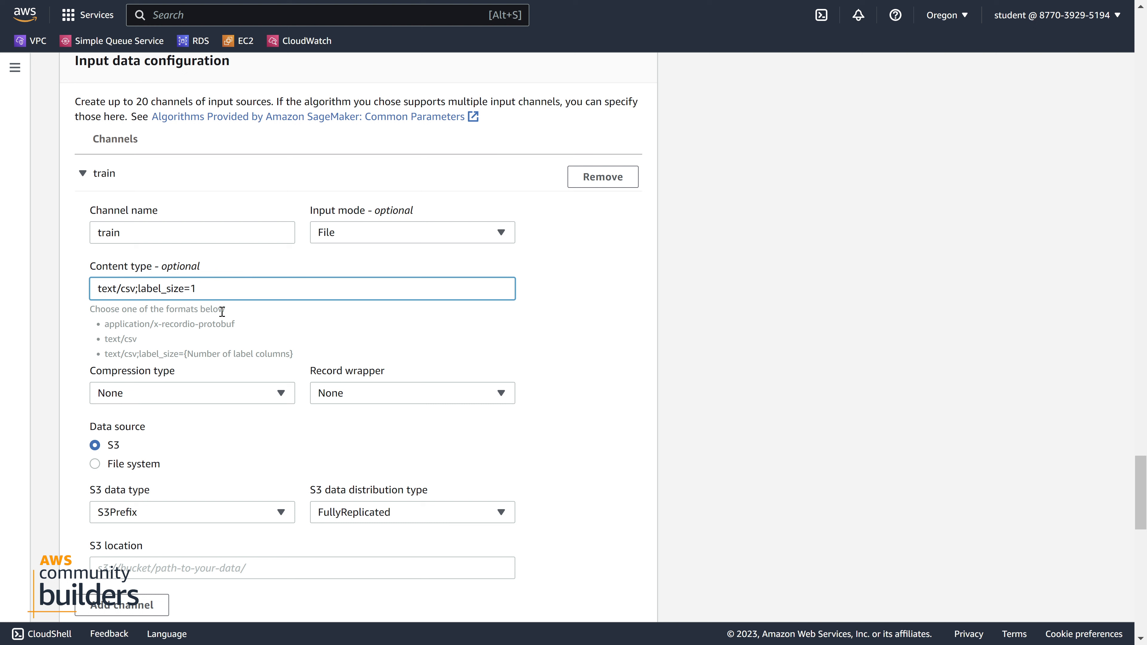
key(ctrl+a)
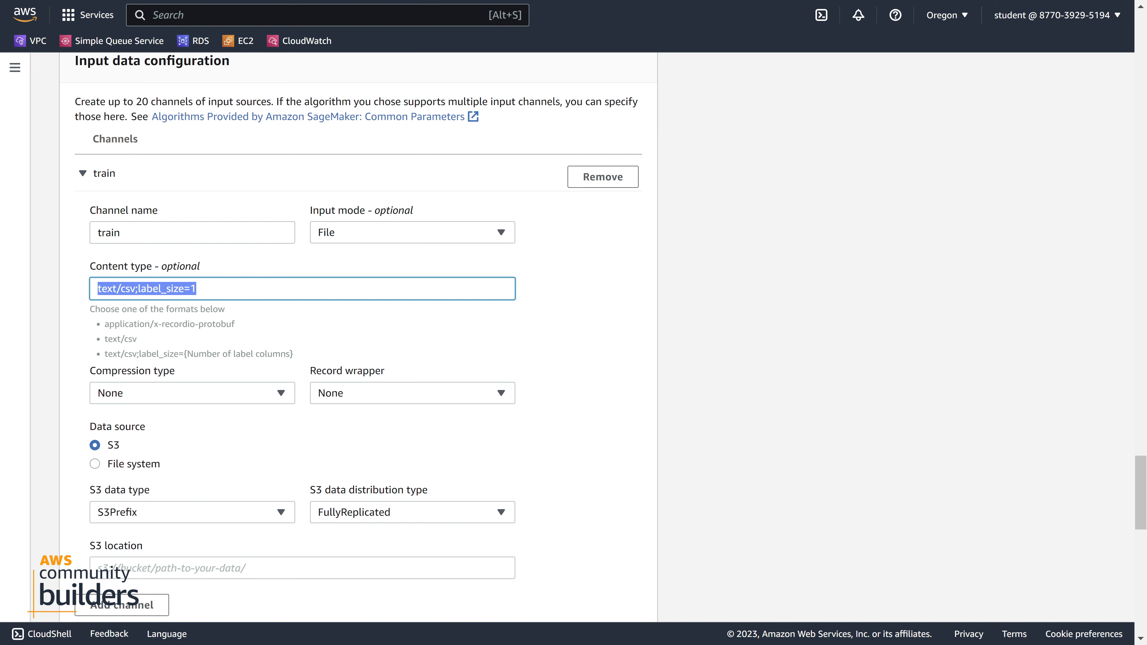
click(388, 327)
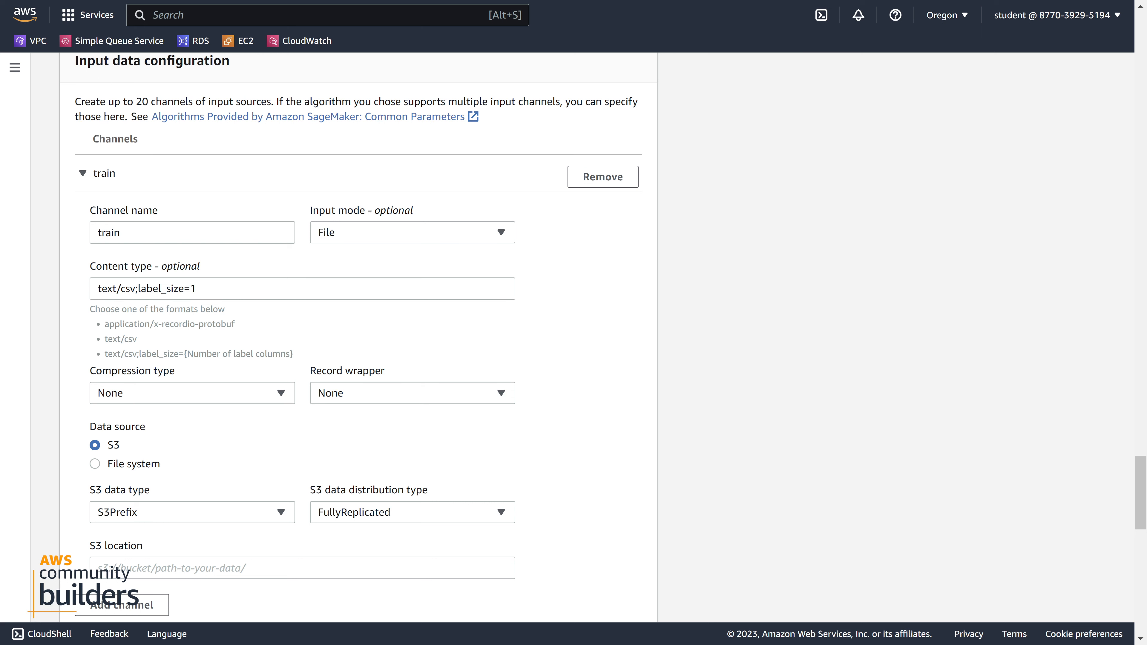
Search the AWS services for s3 and open the S3 console in a separate browser tab to find the data location
scroll(246, 305, down, 3)
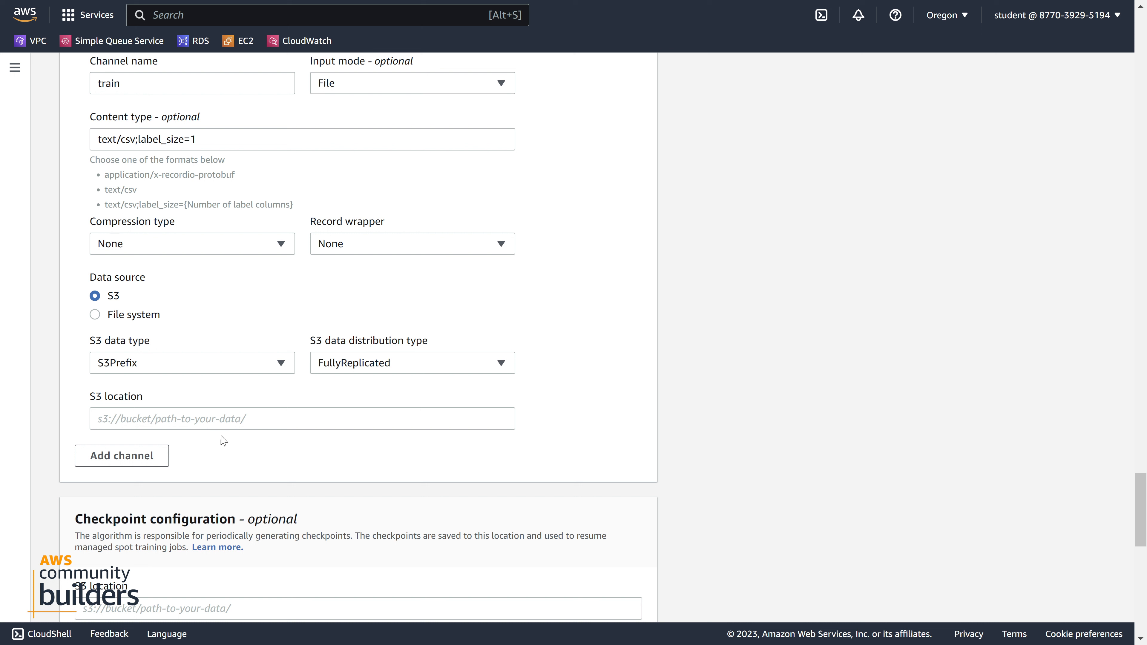
click(223, 423)
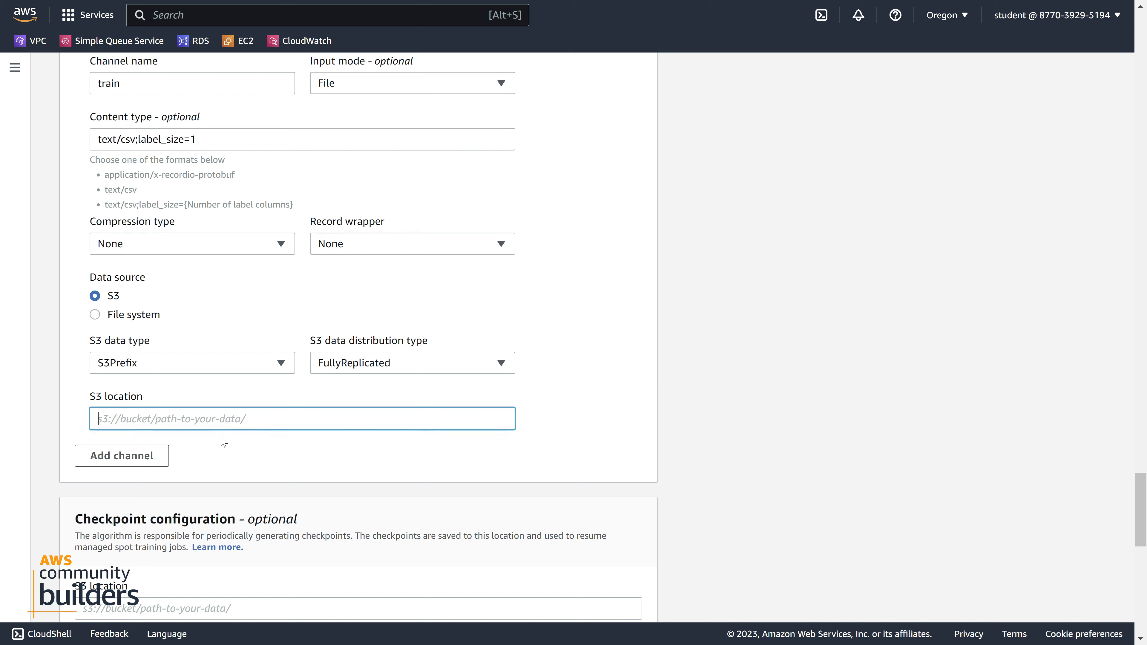
click(212, 14)
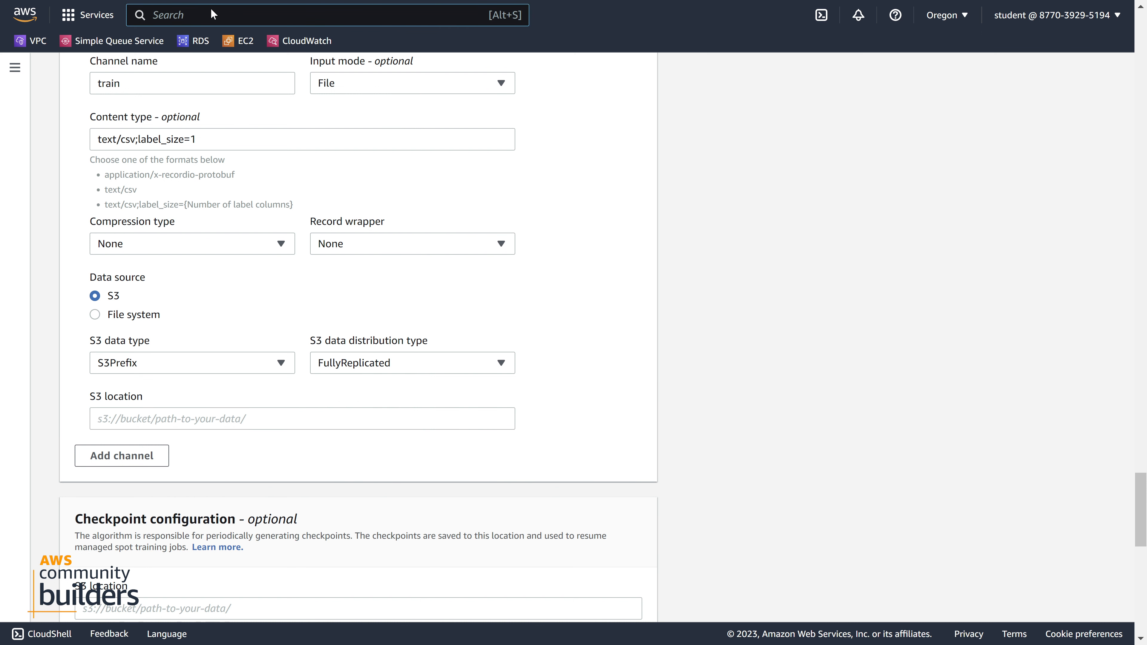
text(s3)
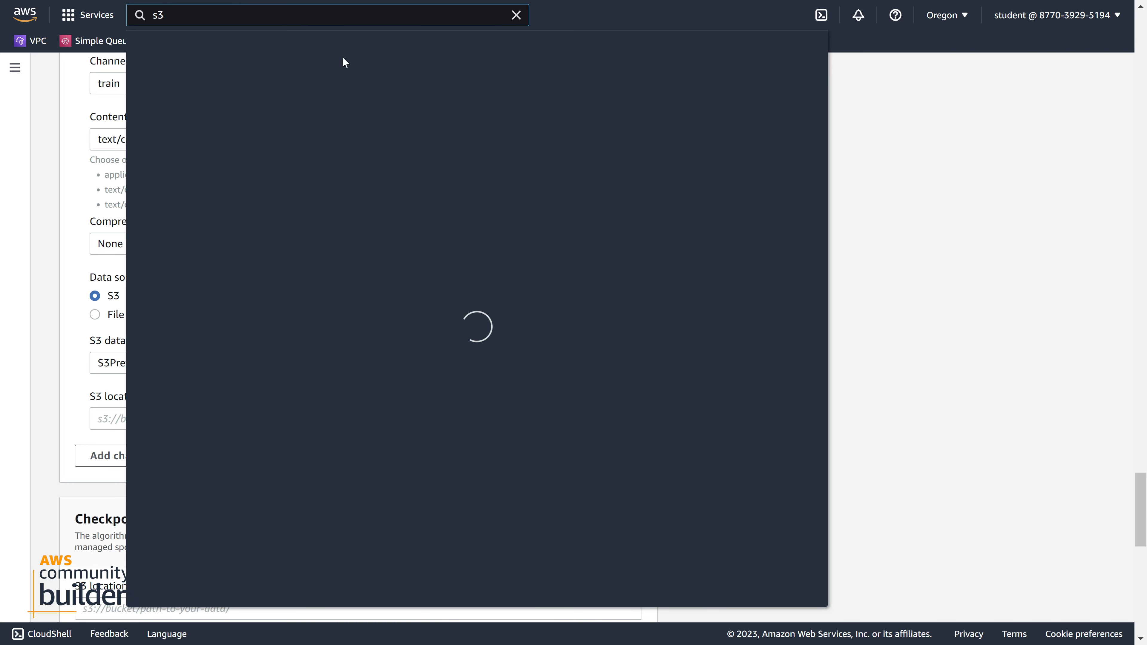
click(362, 131)
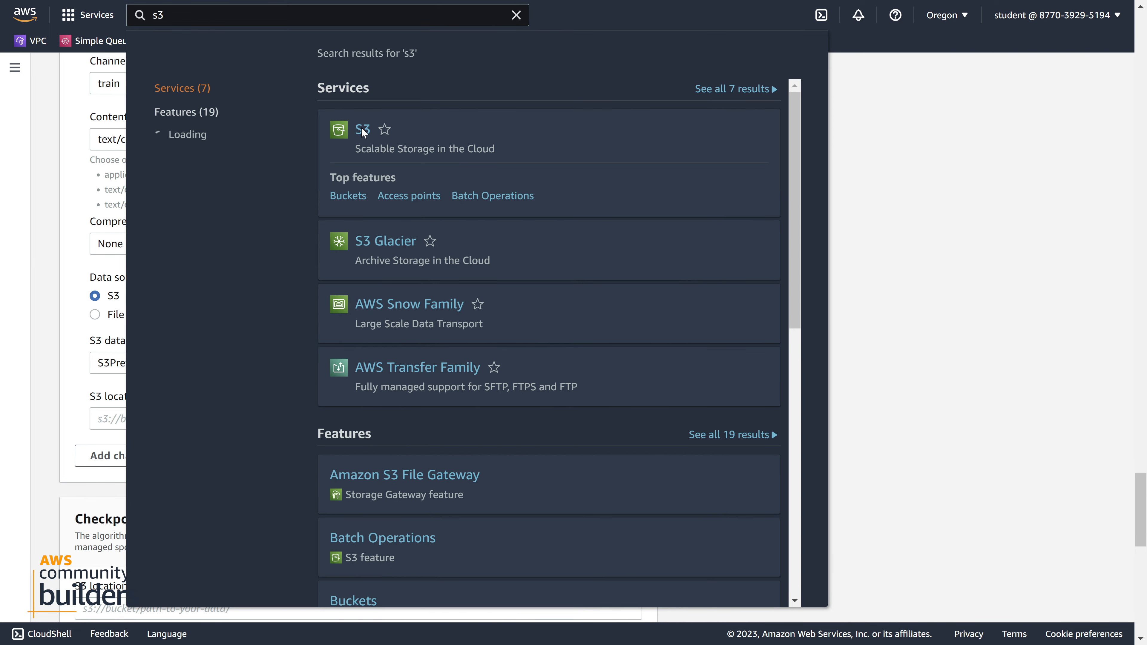
click(909, 240)
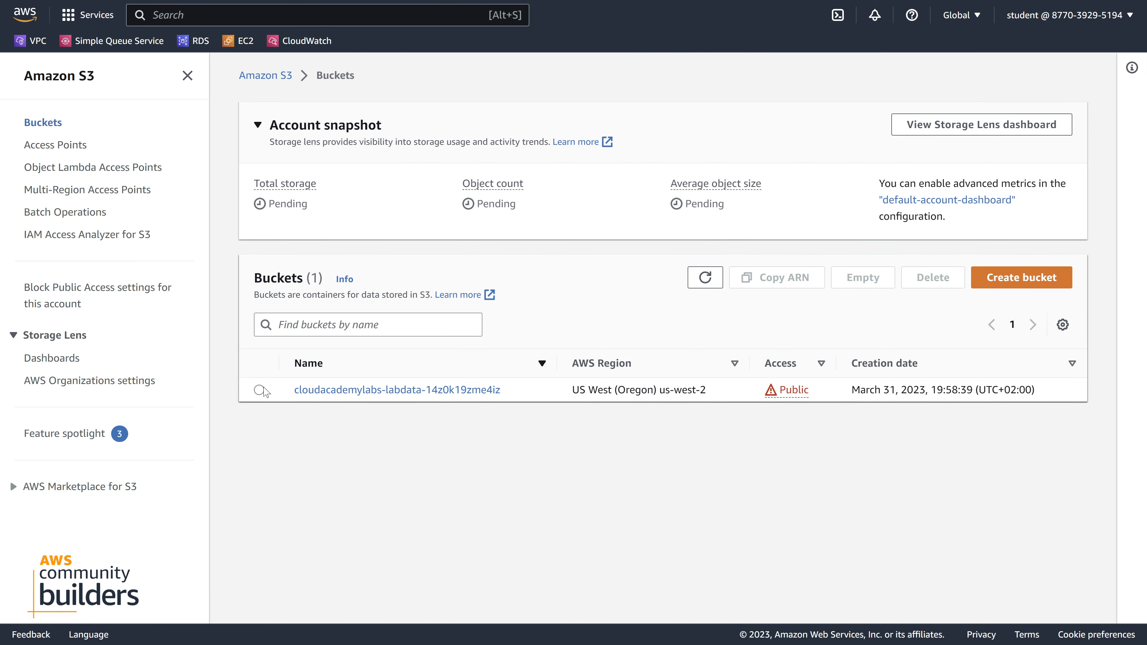
Copy the ARN of the cloudacademylabs-labdata-14z0k19zme4iz bucket and open the bucket
click(259, 390)
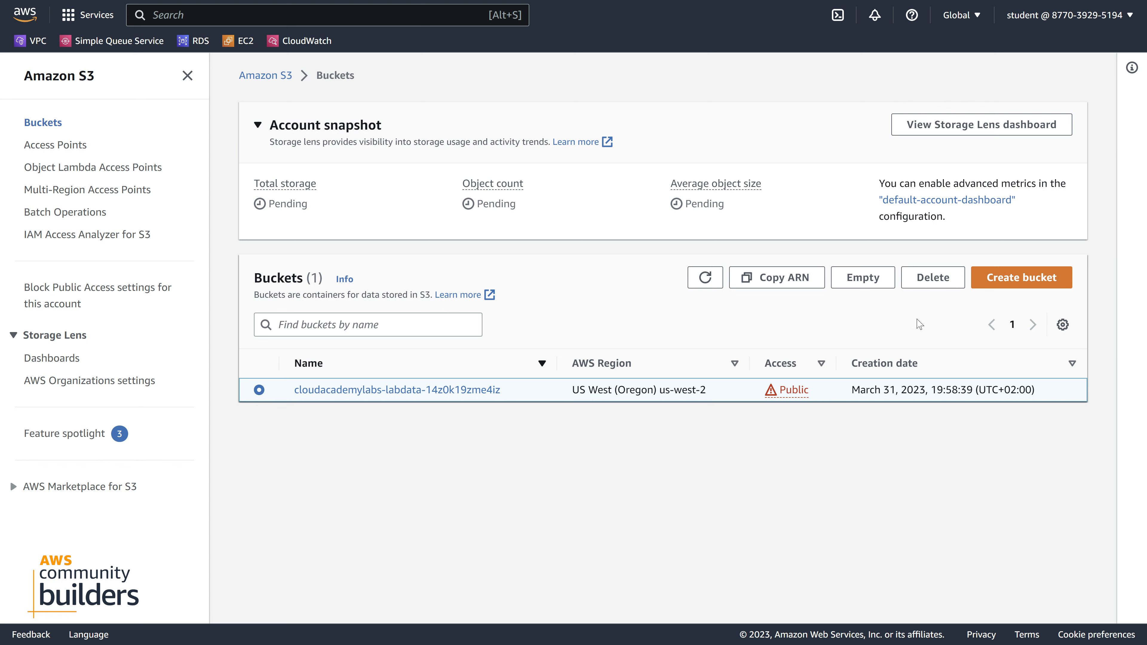
click(812, 284)
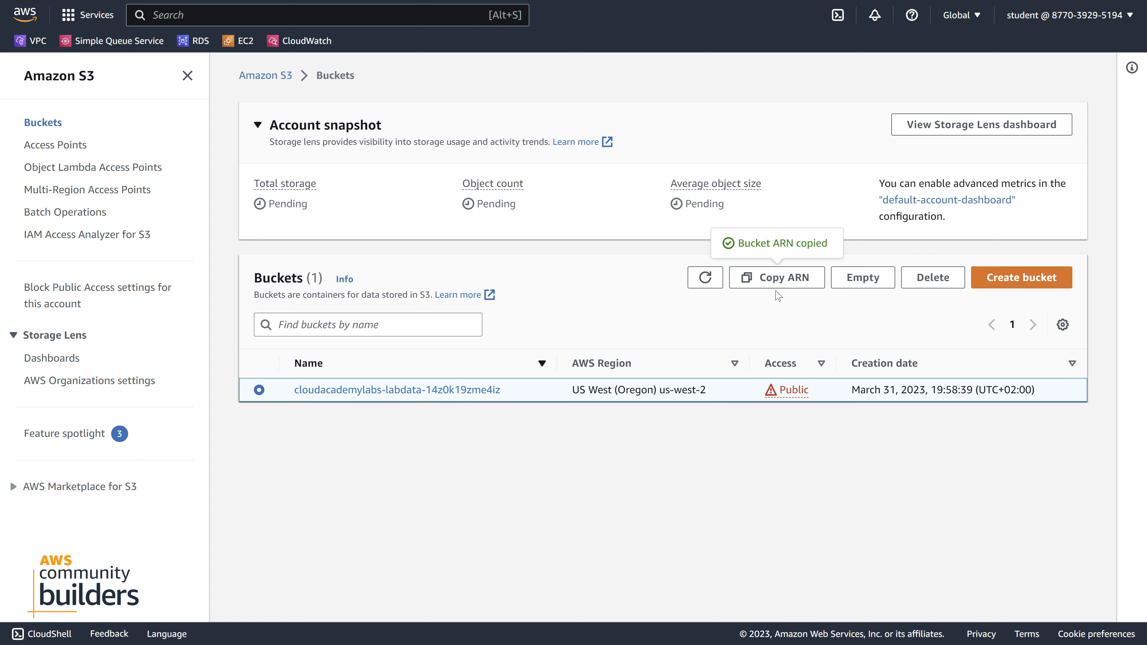
click(353, 391)
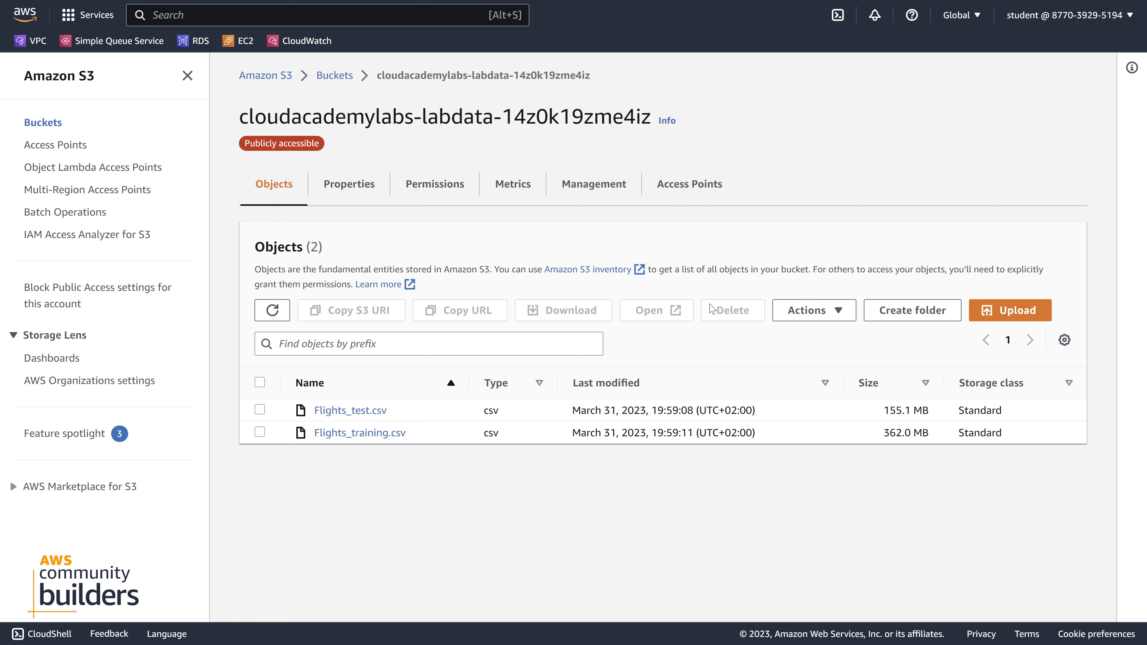
Look through the bucket's available actions and copy the bucket ARN from its properties
click(835, 311)
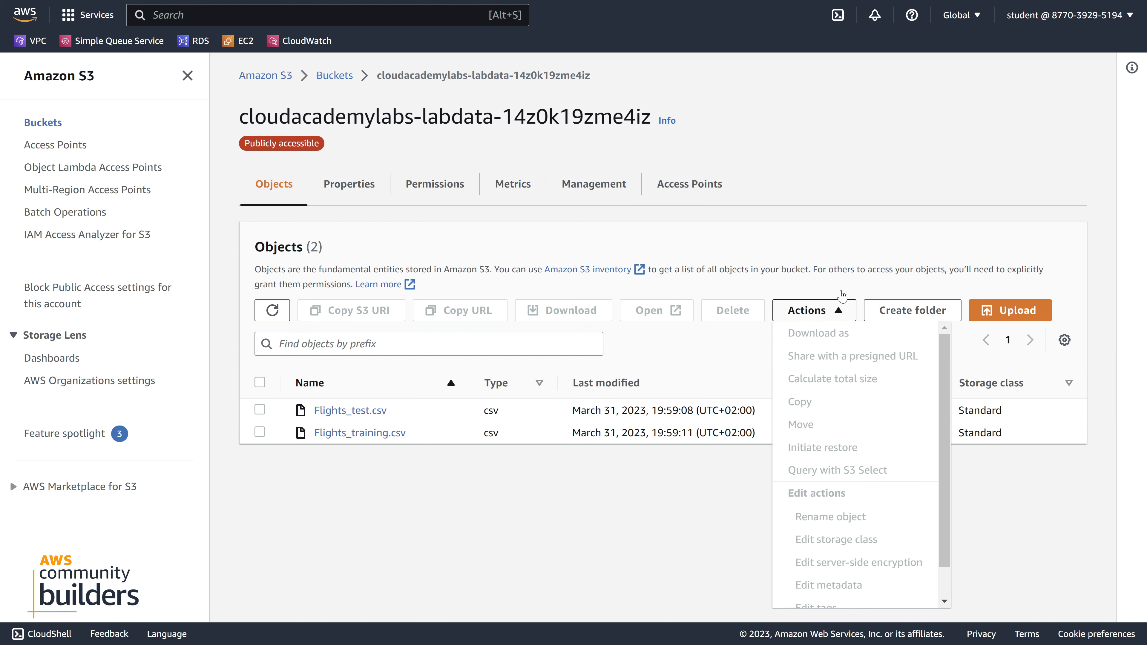
click(855, 267)
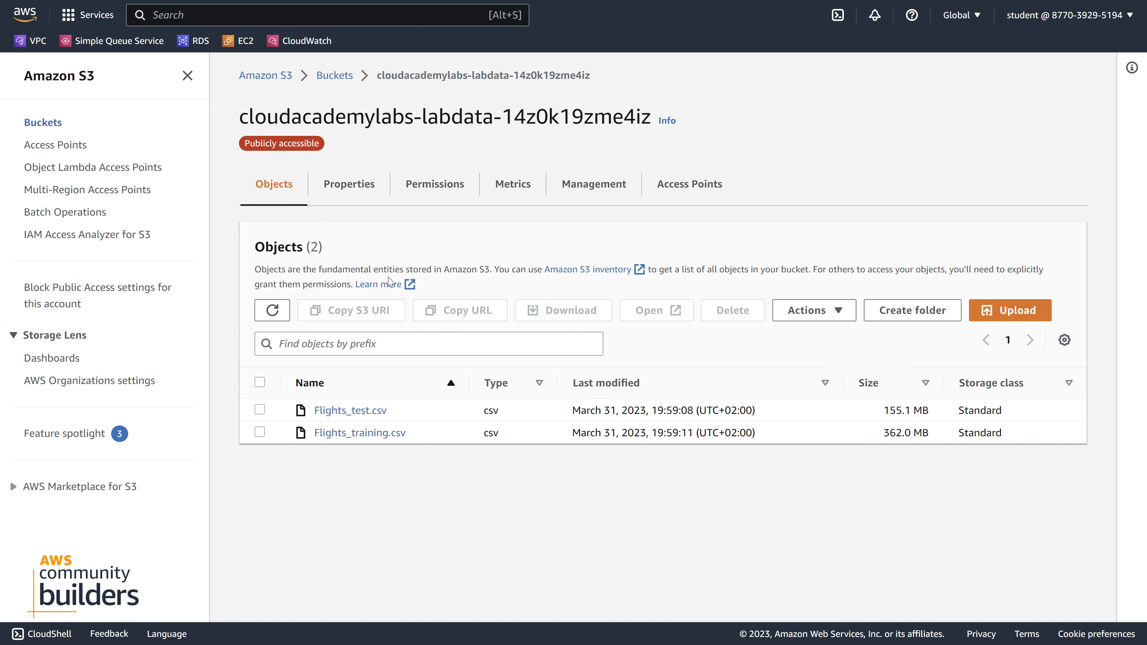
click(349, 187)
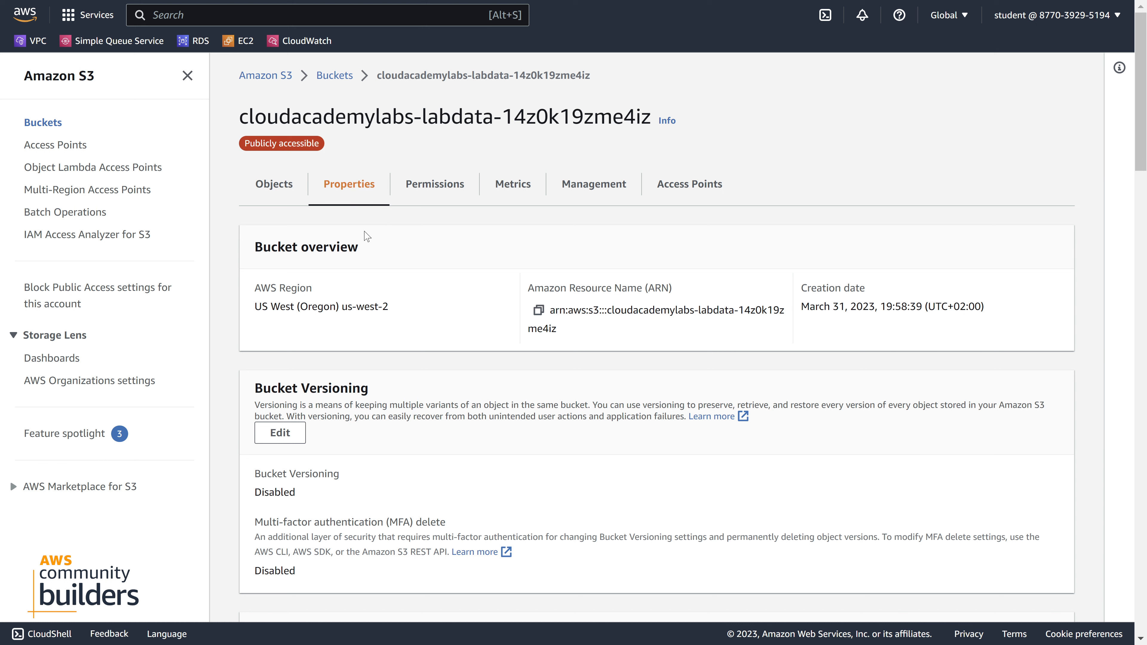
click(541, 315)
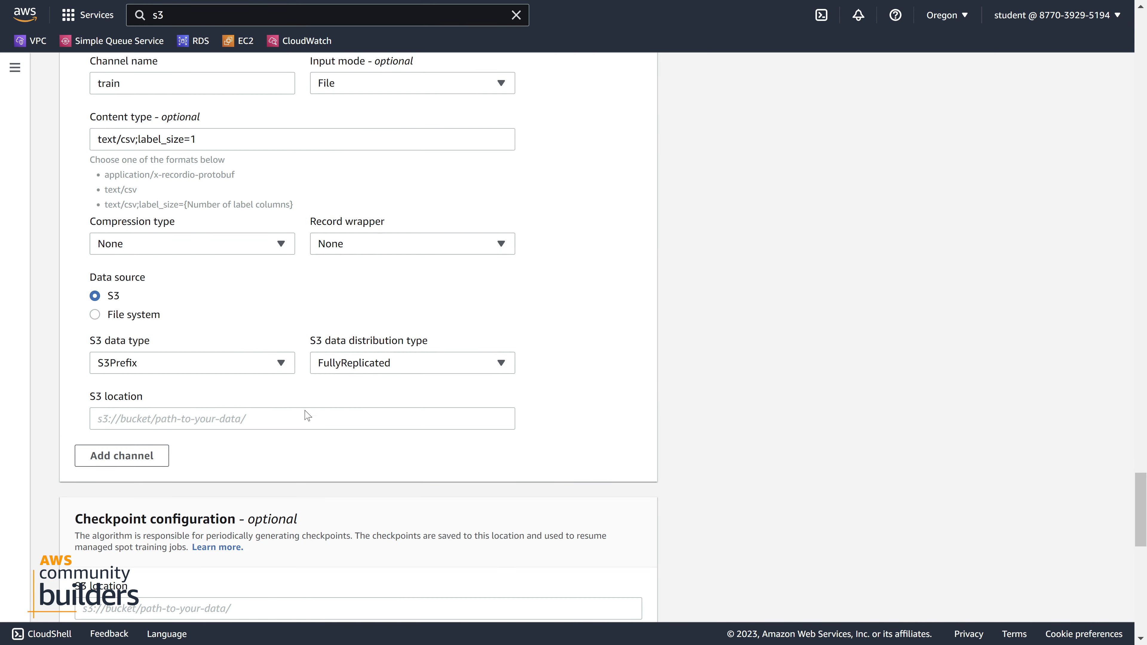
Try the copied bucket ARN as the train channel's S3 location, removing its arn:aws: prefix
click(229, 422)
key(ctrl+v)
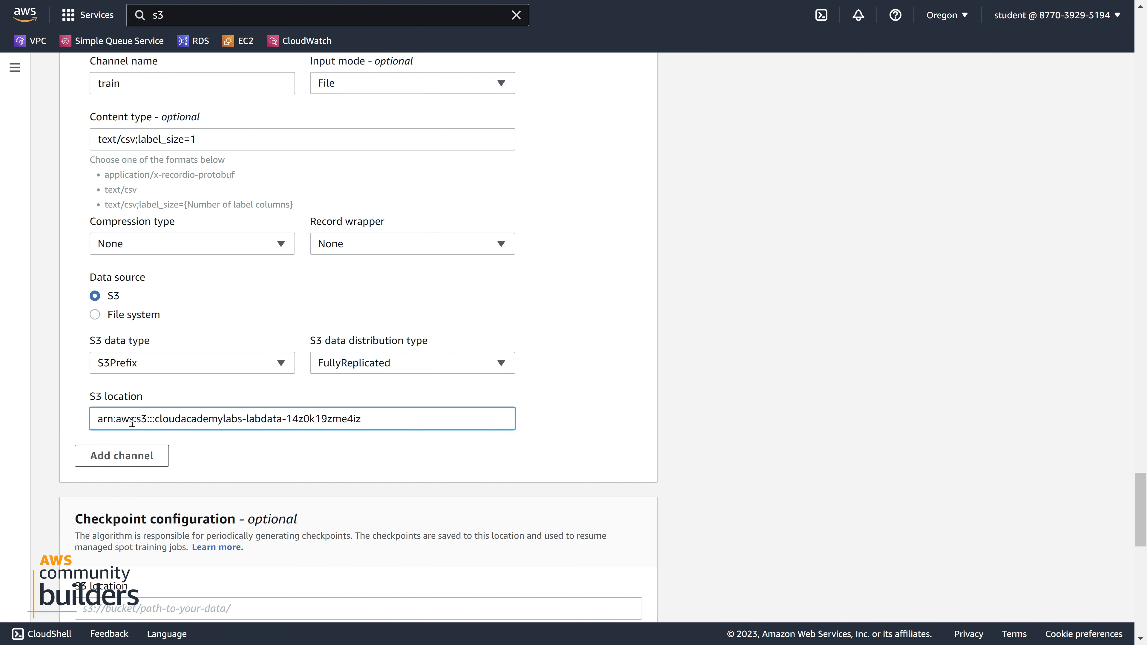
drag(132, 422, 74, 432)
key(BackSpace)
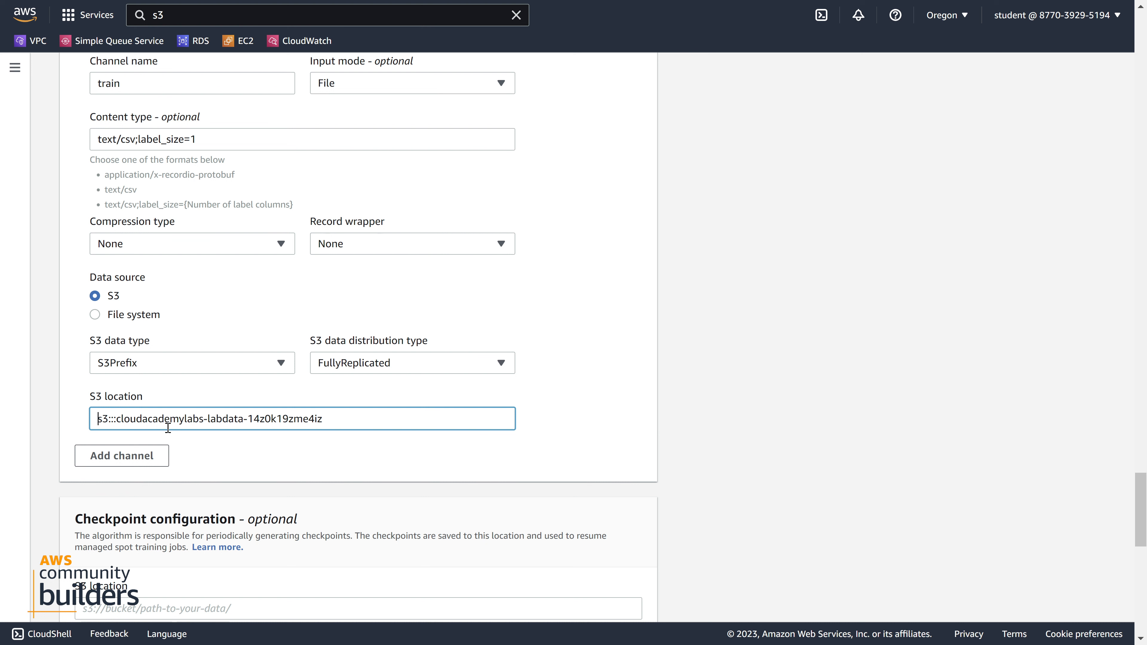
click(114, 420)
Return to the S3 bucket's objects and copy the S3 URI of Flights_training.csv
key(ctrl+Tab)
key(ctrl+Tab)
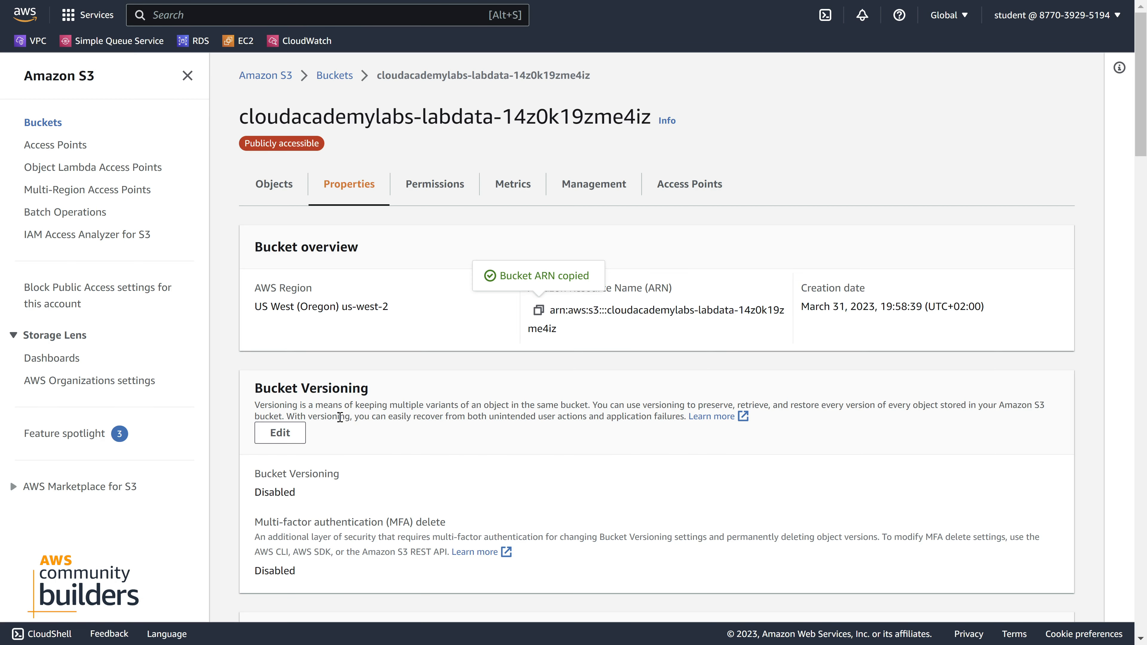
click(272, 186)
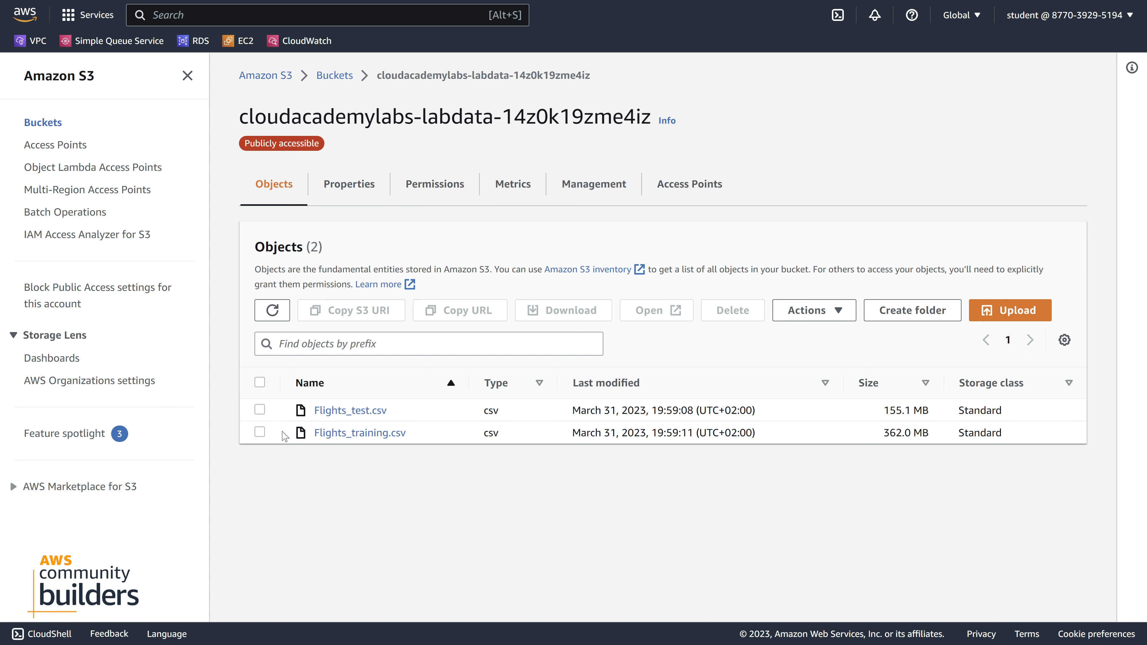
click(259, 433)
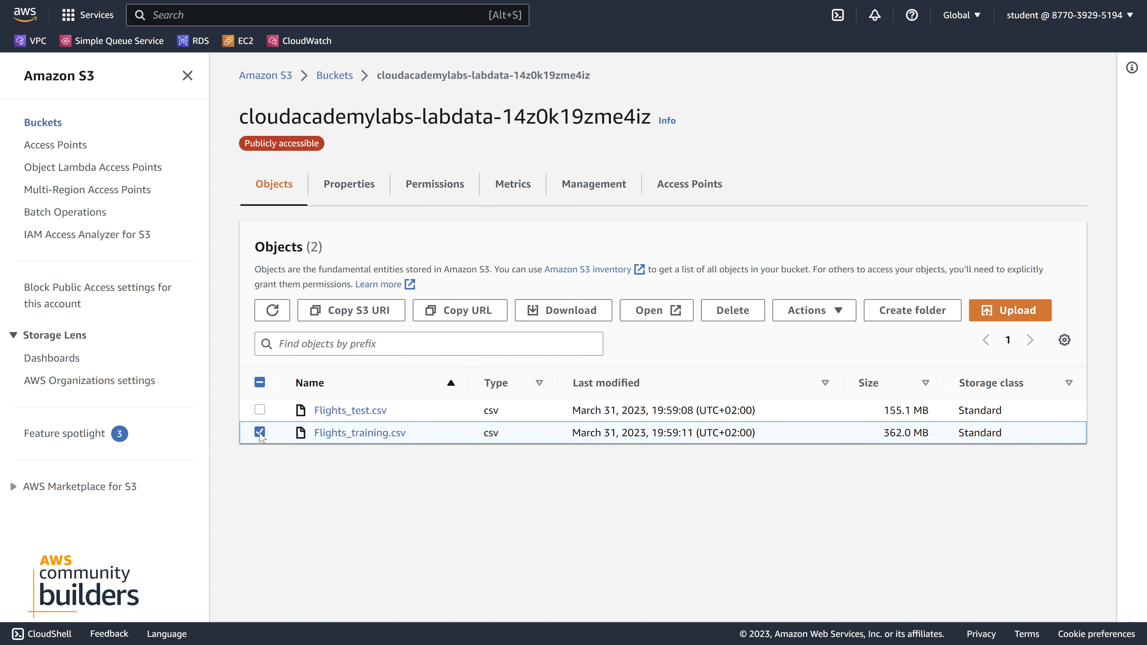
click(438, 313)
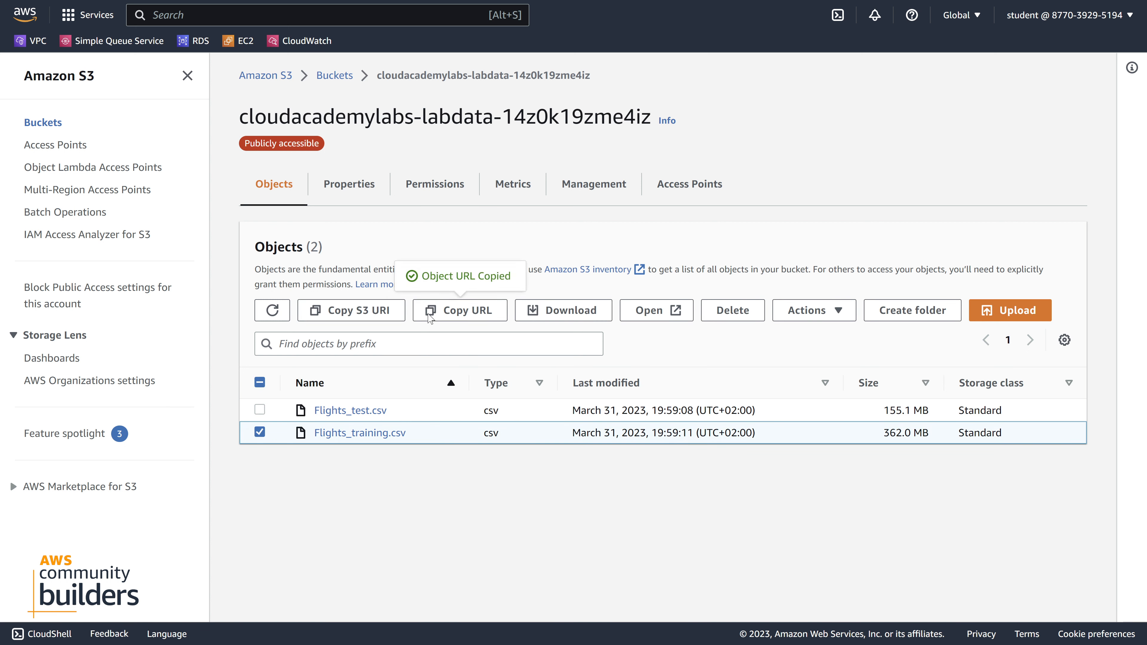
click(371, 313)
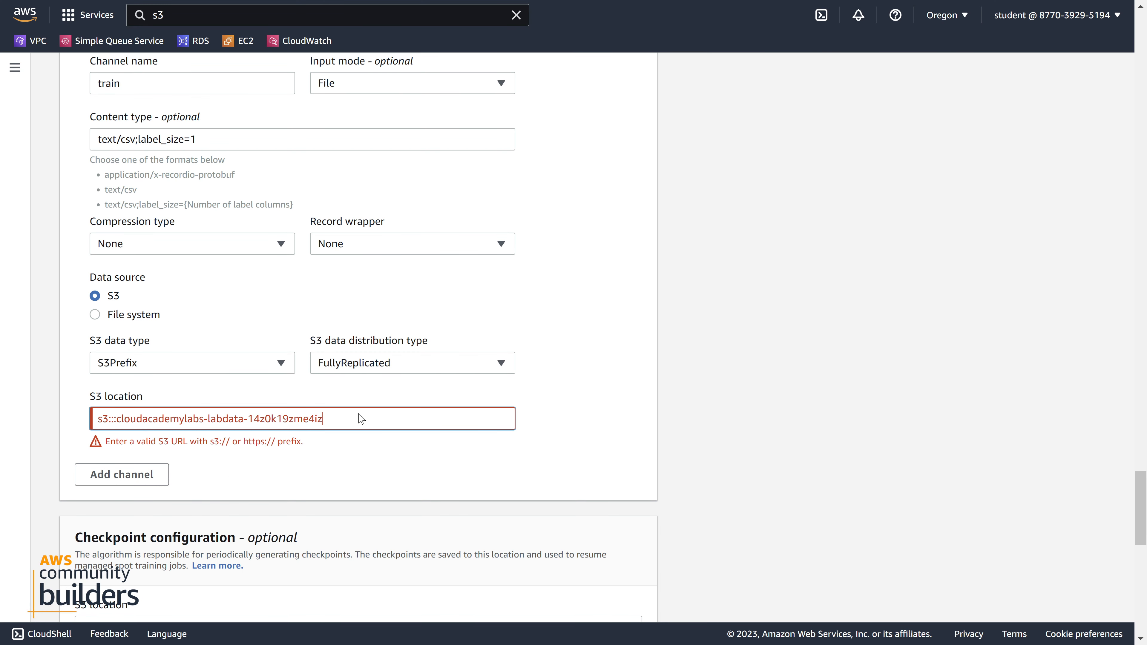
Replace the train channel's S3 location with s3://cloudacademylabs-labdata-14z0k19zme4iz/Flights_training.csv and check its bucket and file name parts
click(334, 391)
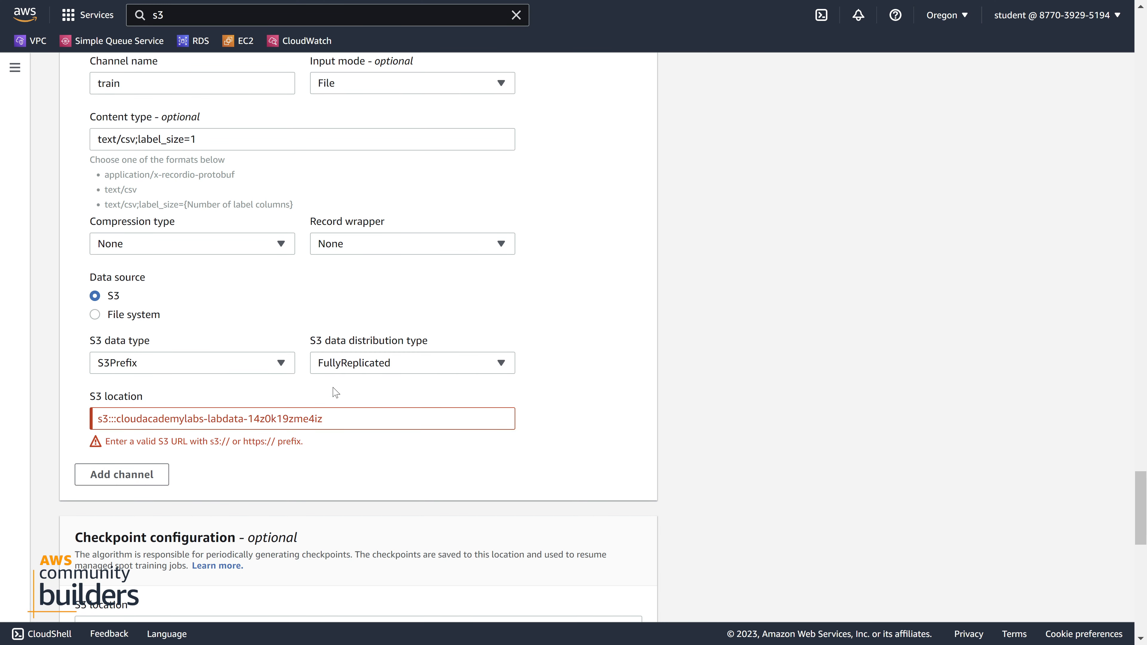
triple_click(350, 423)
key(ctrl+v)
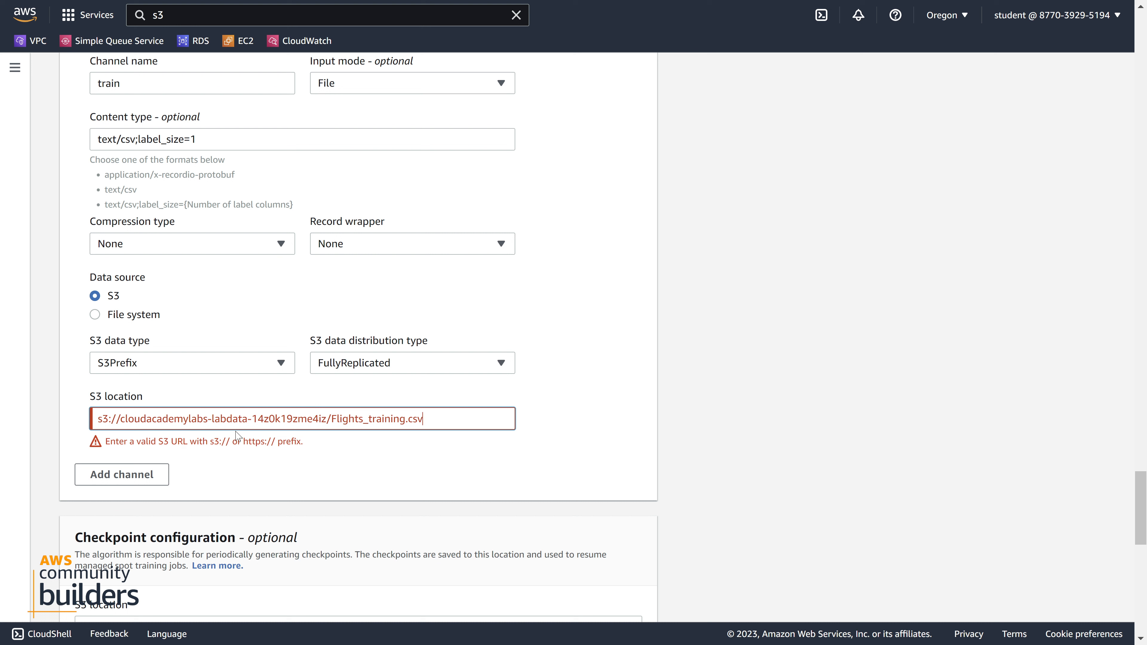
drag(329, 419, 121, 433)
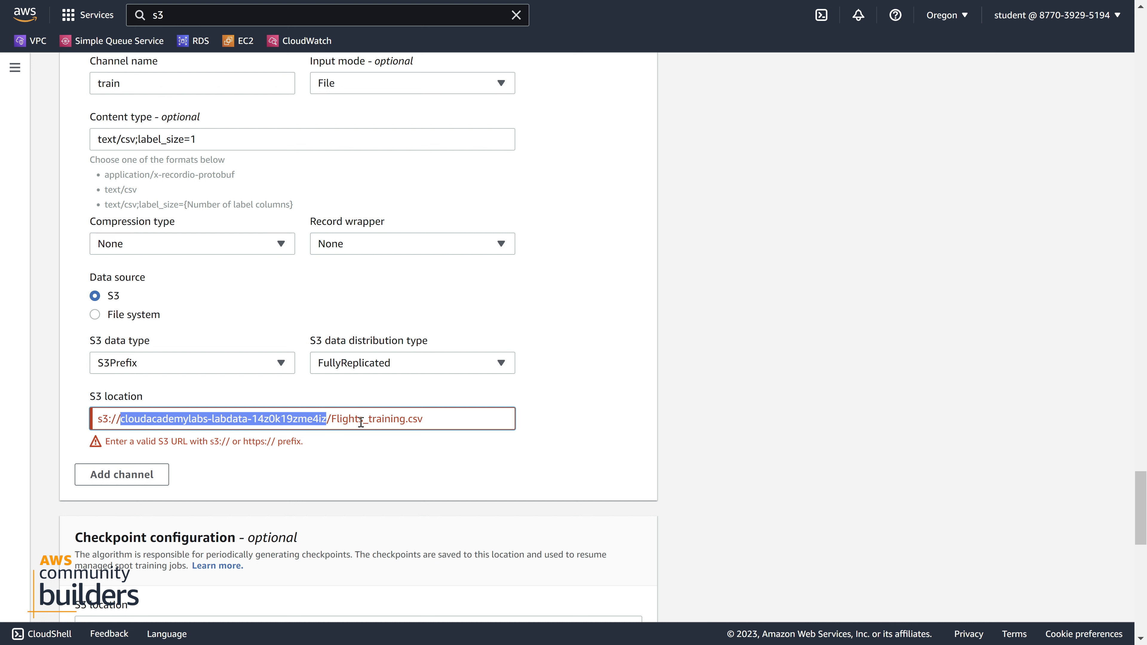
drag(332, 421, 467, 426)
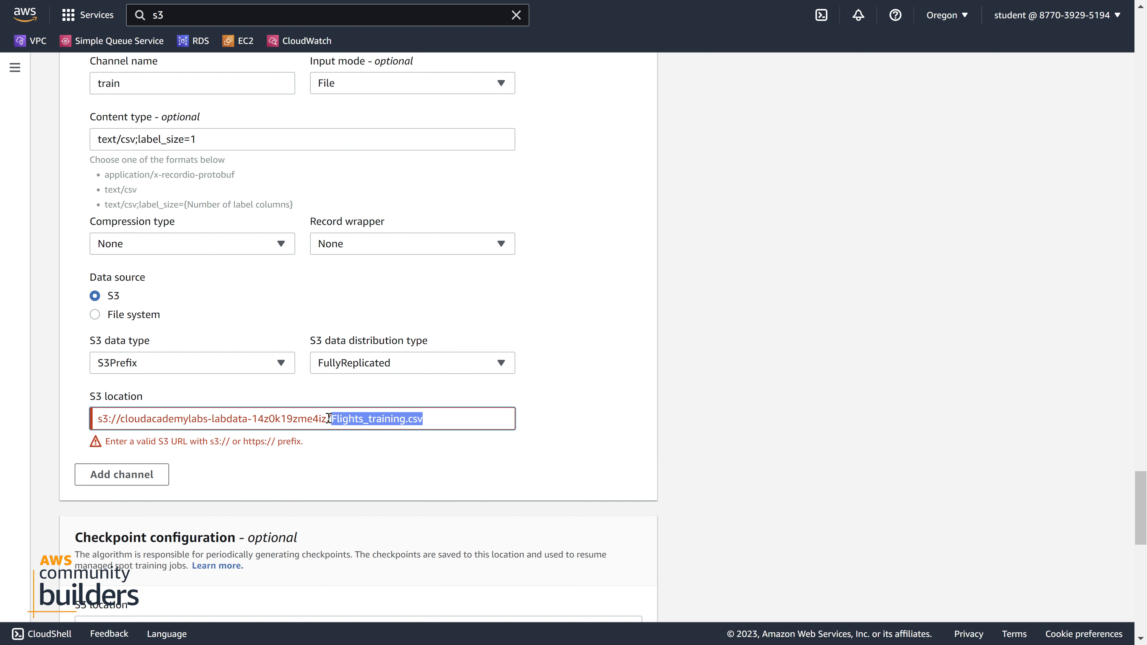
drag(328, 419, 51, 419)
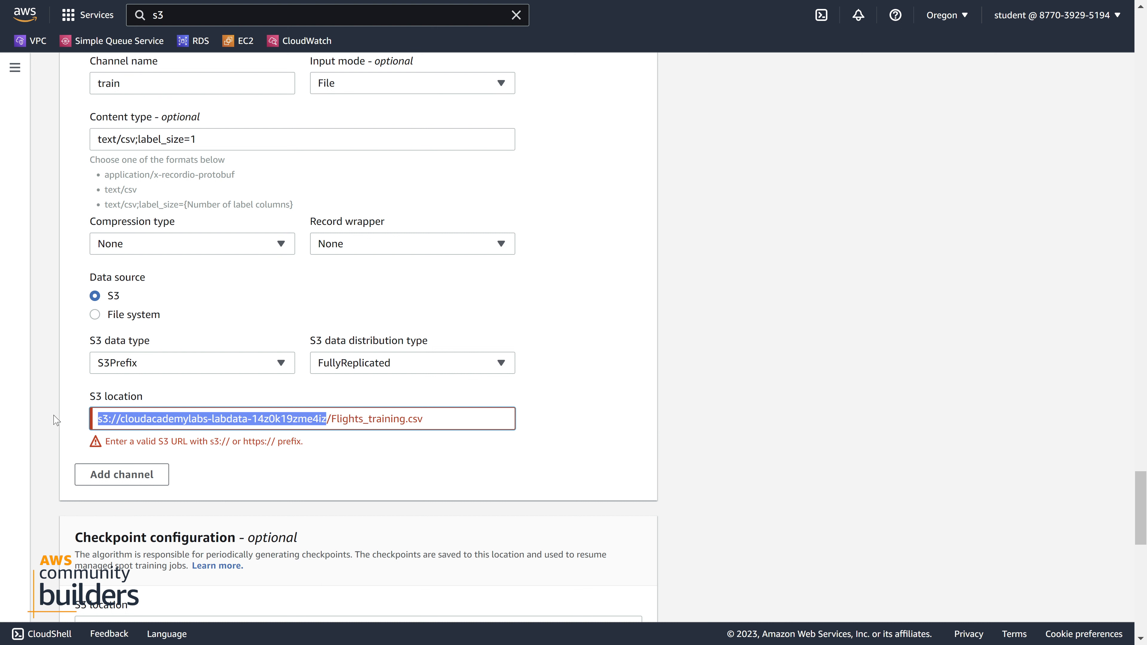
double_click(369, 419)
click(449, 420)
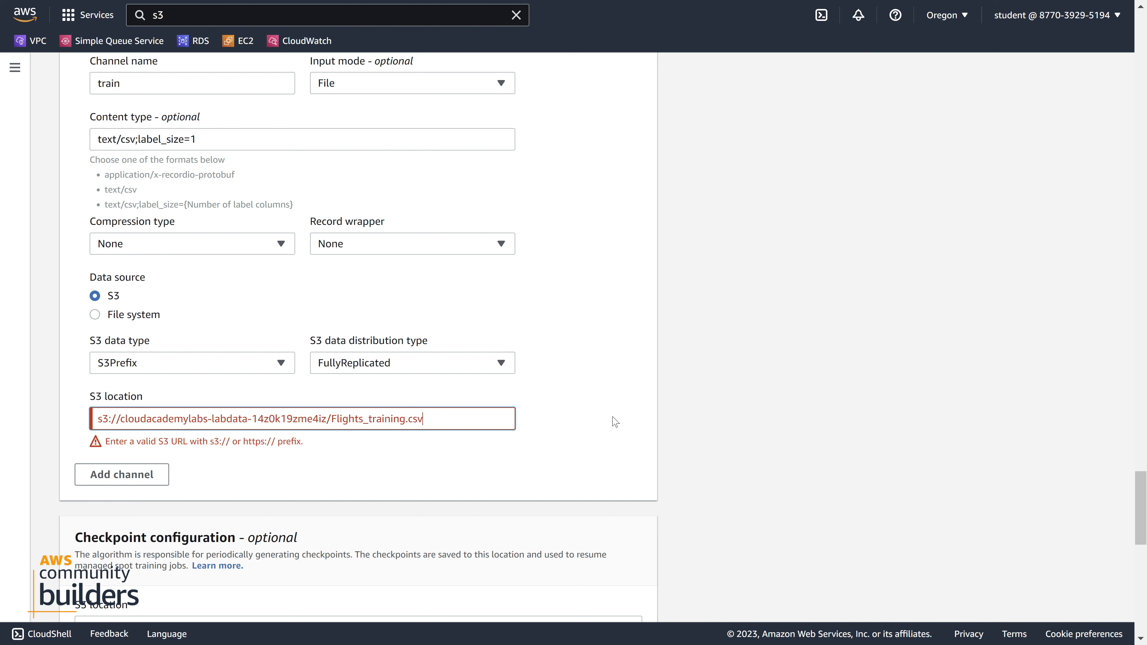
click(478, 460)
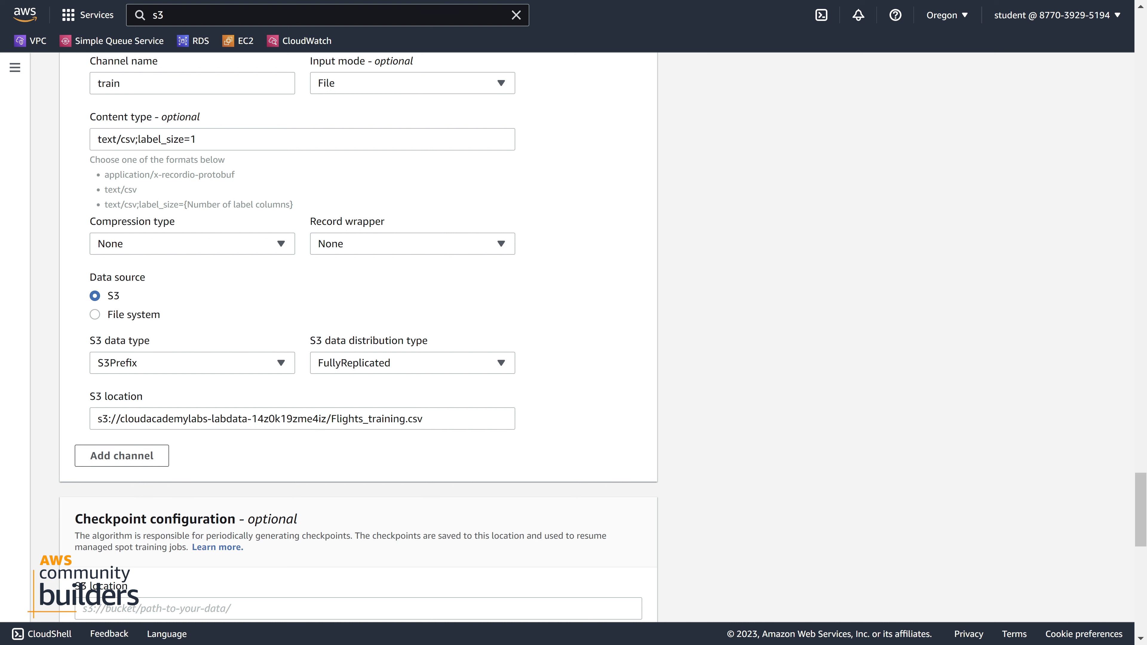
Add a second input data channel named test and set its input mode to File
scroll(207, 271, down, 3)
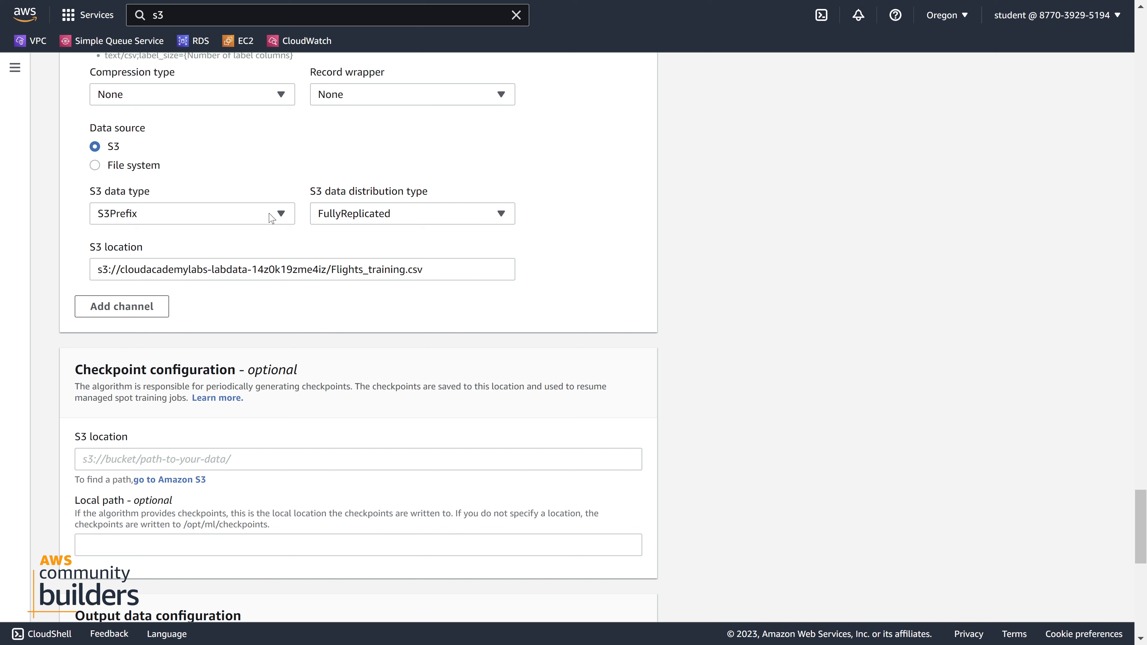
click(157, 307)
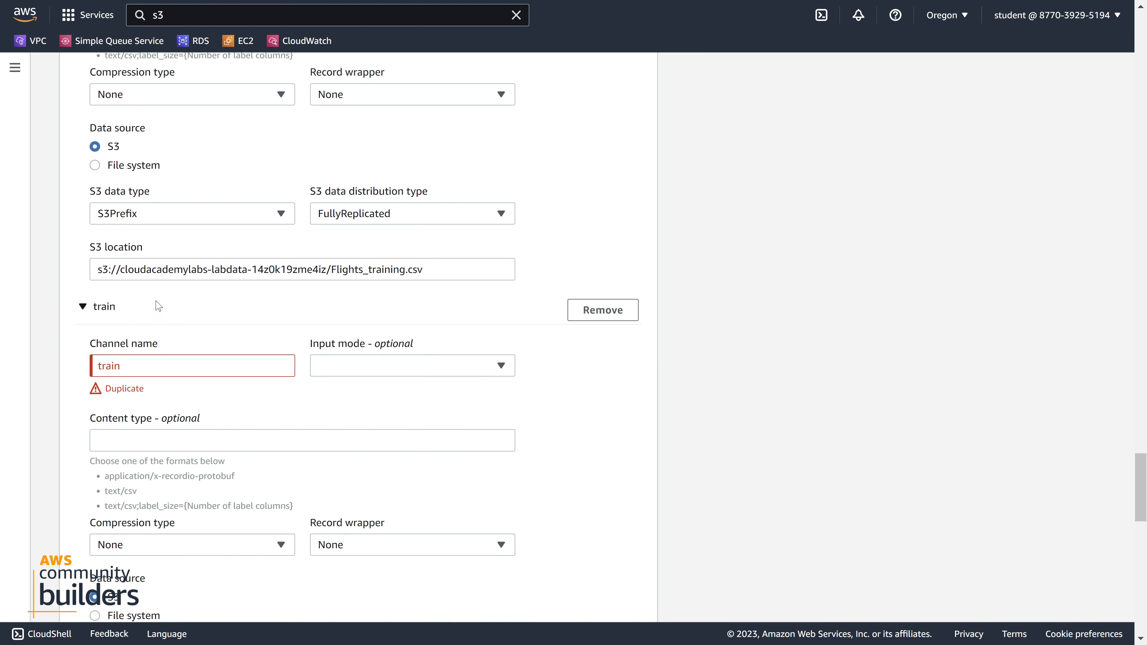
double_click(167, 369)
text(te)
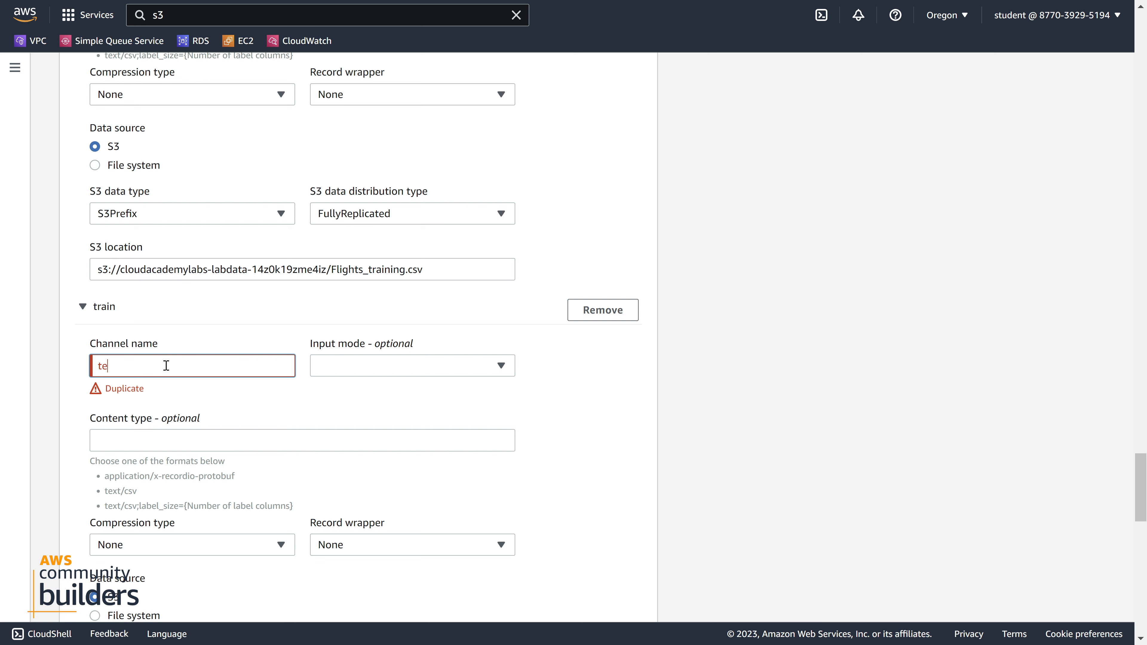
text(st)
click(499, 367)
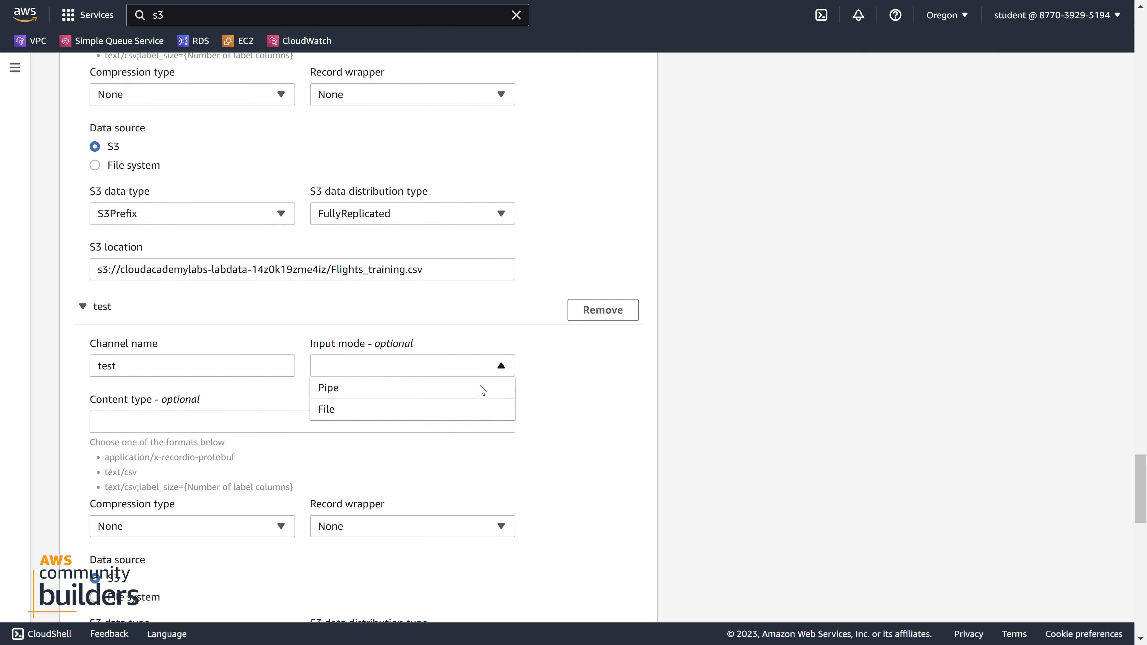
click(436, 420)
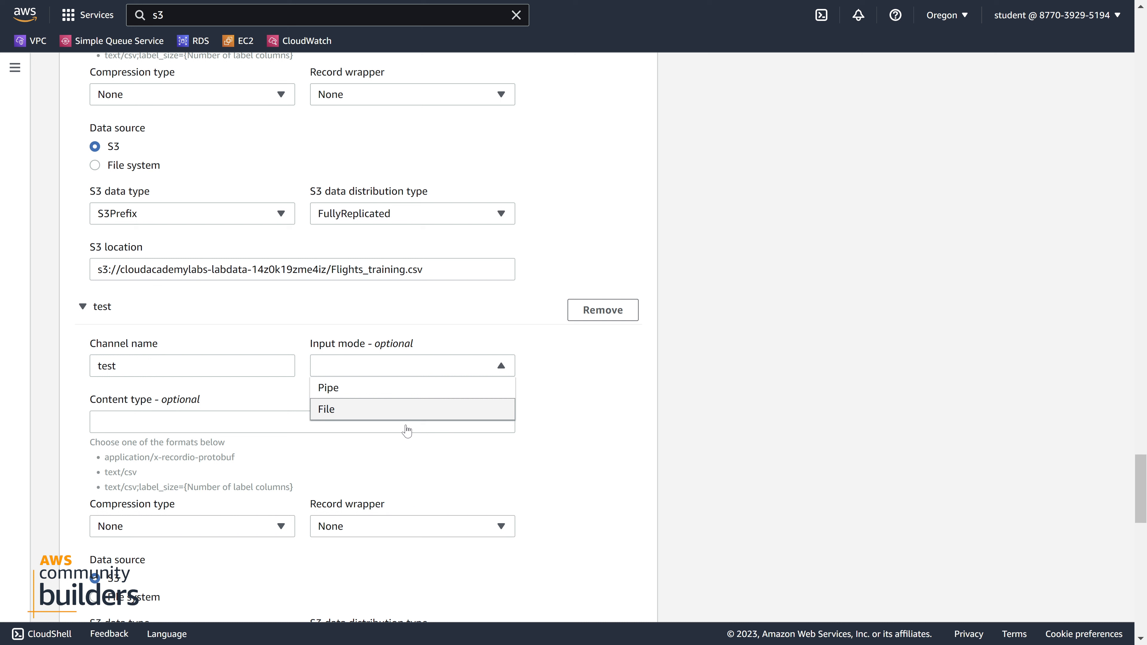
Set the test channel's content type to text/csv;label_size=1
click(210, 418)
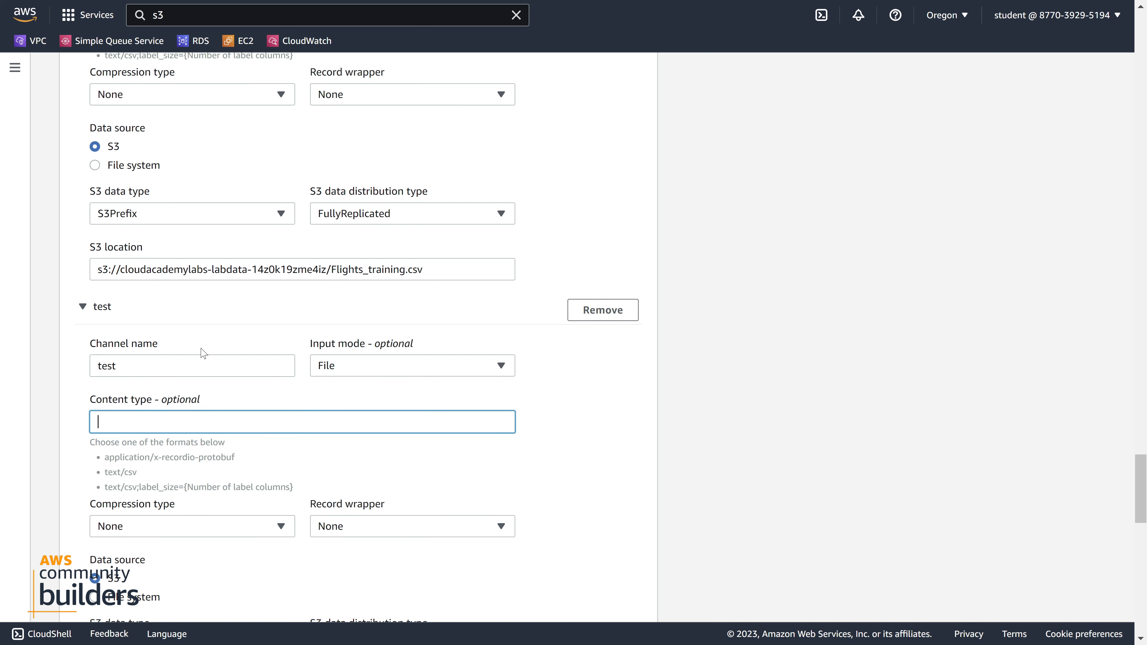
key(ctrl+v)
text(1)
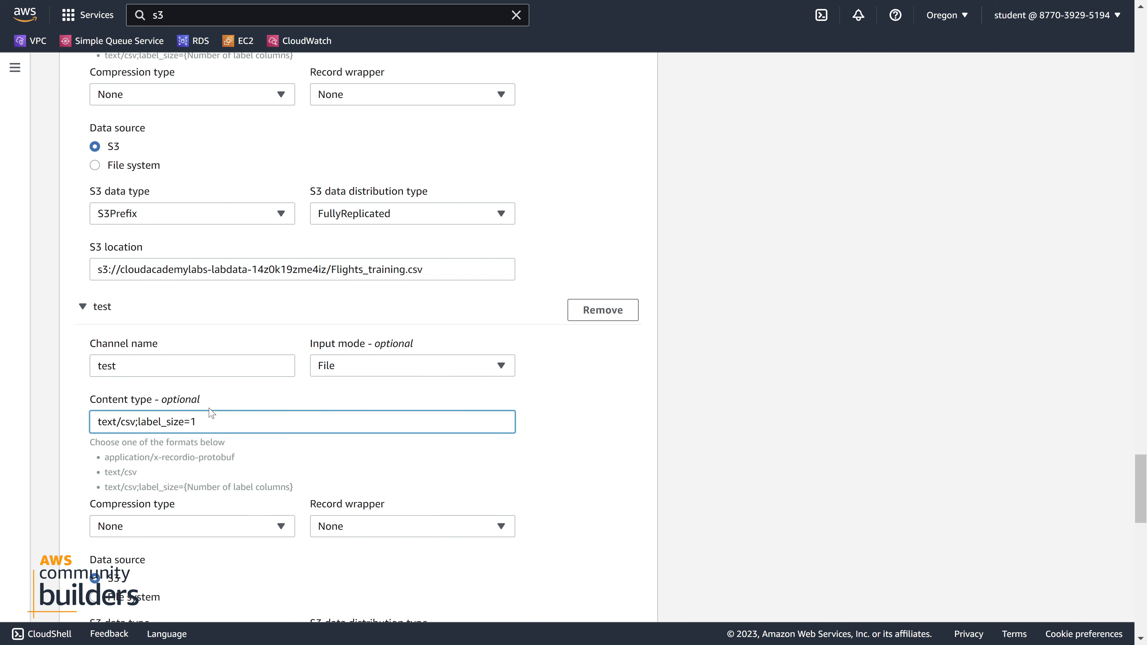
Switch to the S3 bucket's objects and copy the S3 URI of Flights_test.csv instead of the training file
scroll(211, 413, down, 5)
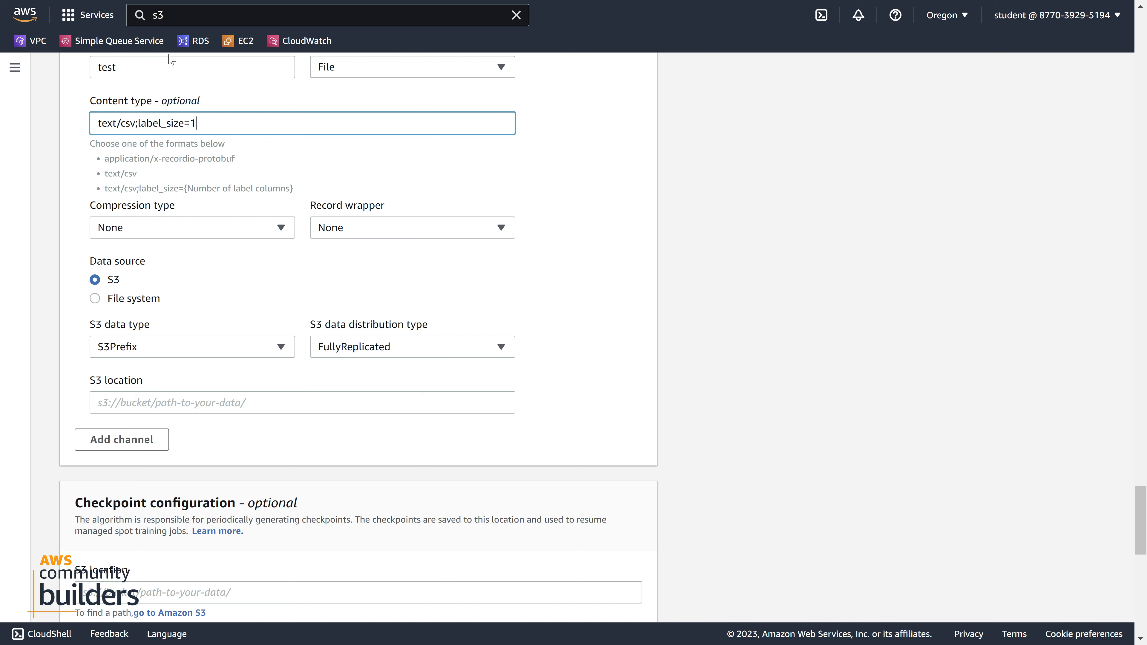
click(232, 411)
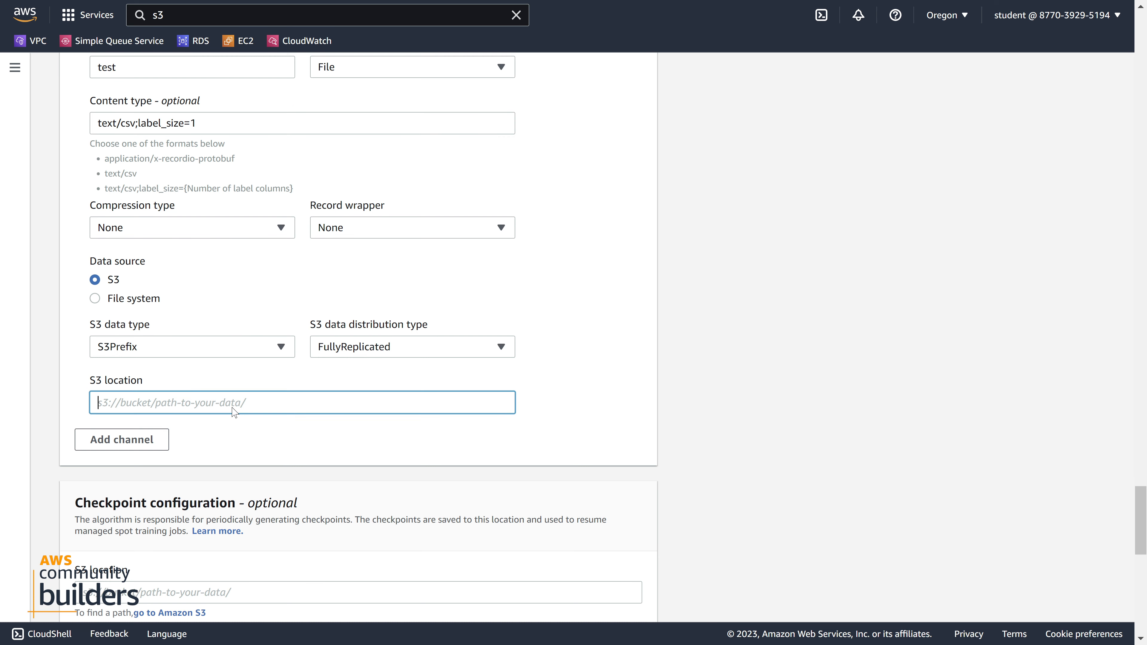
key(ctrl+Tab)
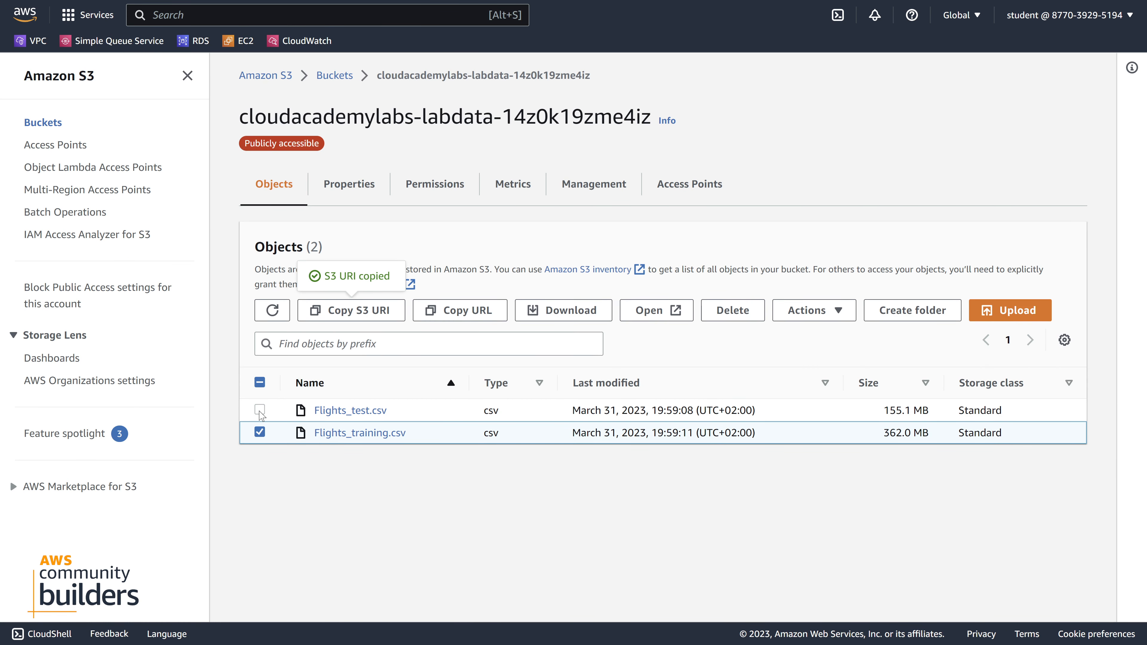
click(260, 410)
click(260, 432)
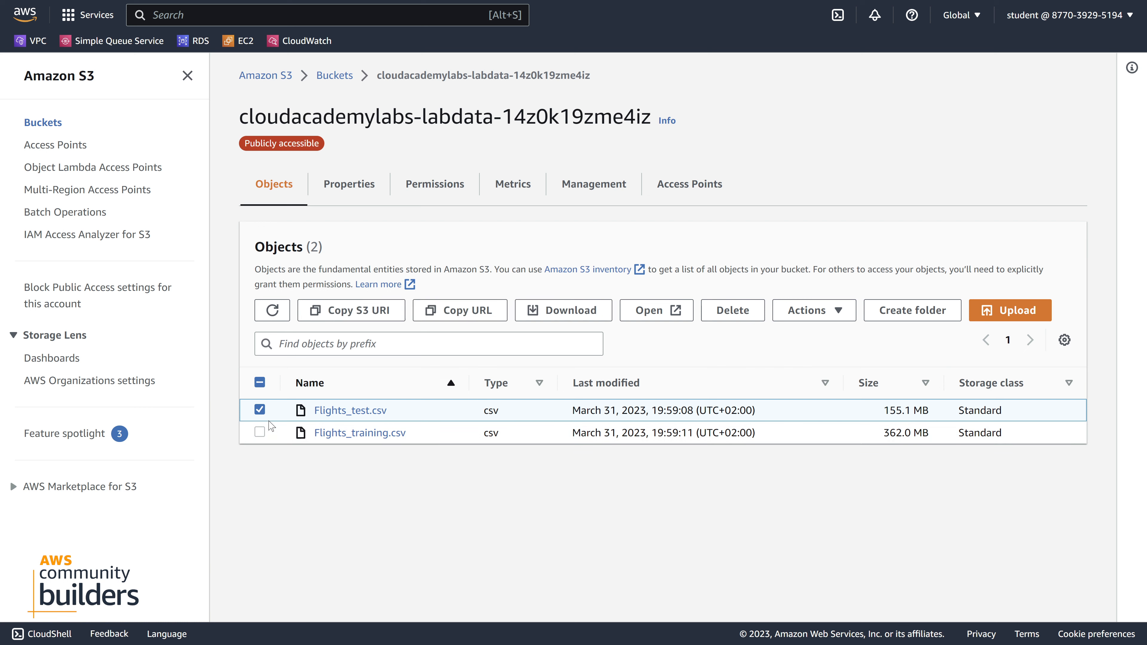
click(353, 313)
Set the test channel's S3 location to s3://cloudacademylabs-labdata-14z0k19zme4iz/Flights_test.csv and check its file name part
key(ctrl+shift+Tab)
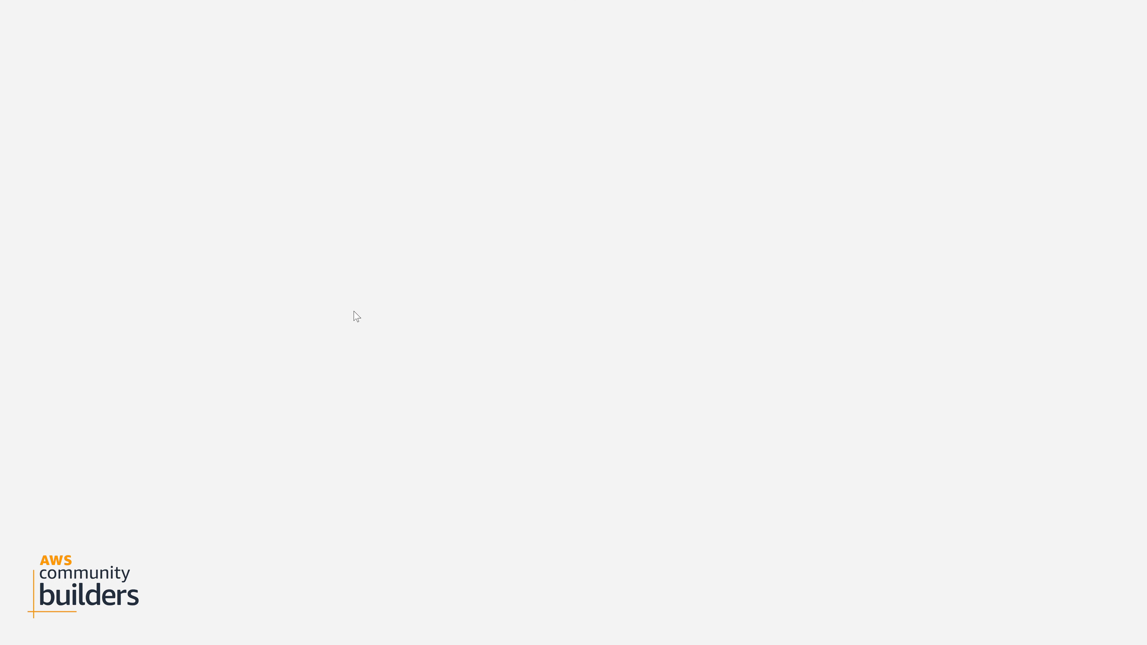
key(ctrl+v)
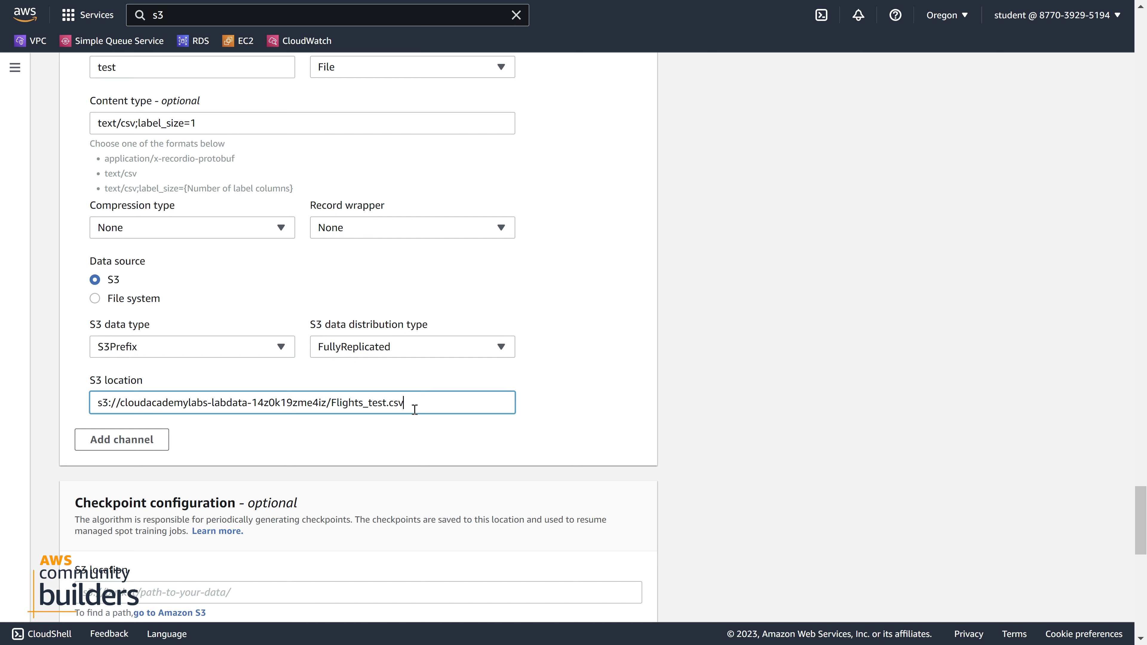
key(shift+Left)
key(shift+Left)
key(shift+Left)
key(shift+Left)
key(shift+Left)
key(shift+Left)
key(shift+Left)
key(shift+Left)
key(shift+Left)
key(shift+Left)
key(shift+Left)
key(shift+Left)
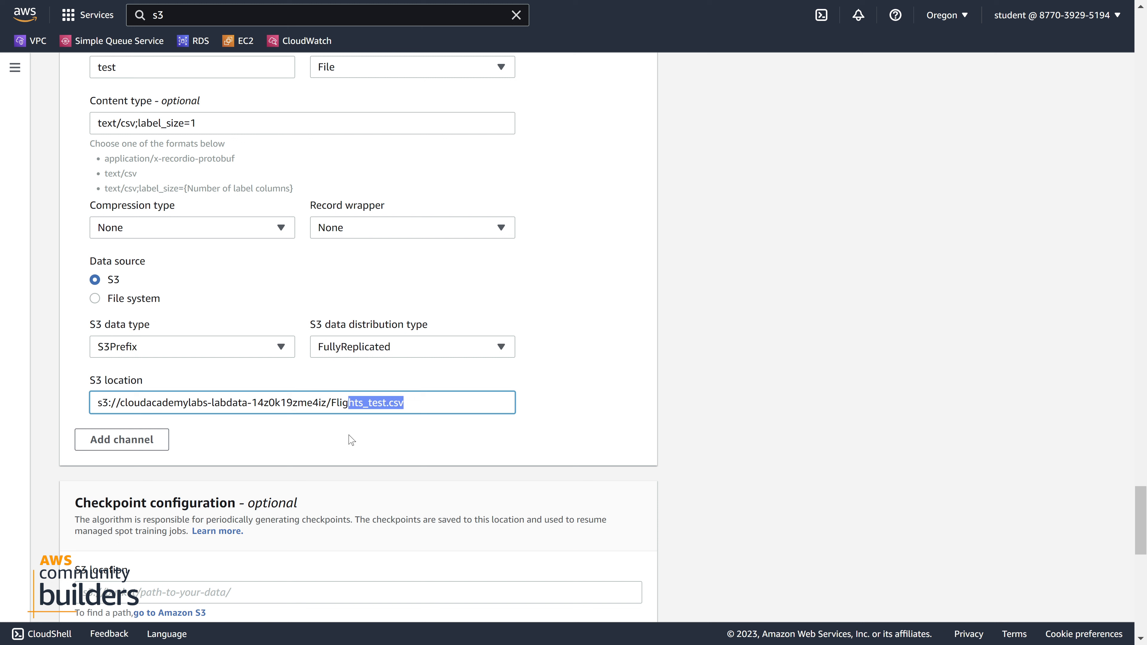
click(340, 447)
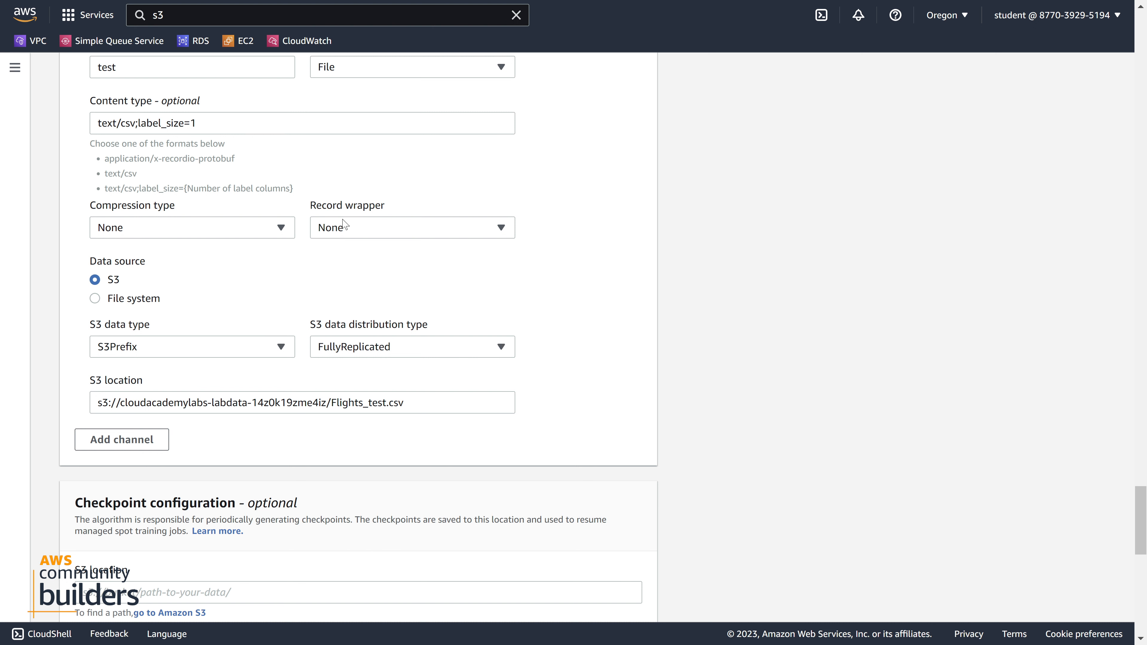
Set the output data configuration's S3 output path to the bucket root, s3://cloudacademylabs-labdata-14z0k19zme4iz/, without any file name
scroll(347, 235, down, 3)
scroll(325, 264, down, 3)
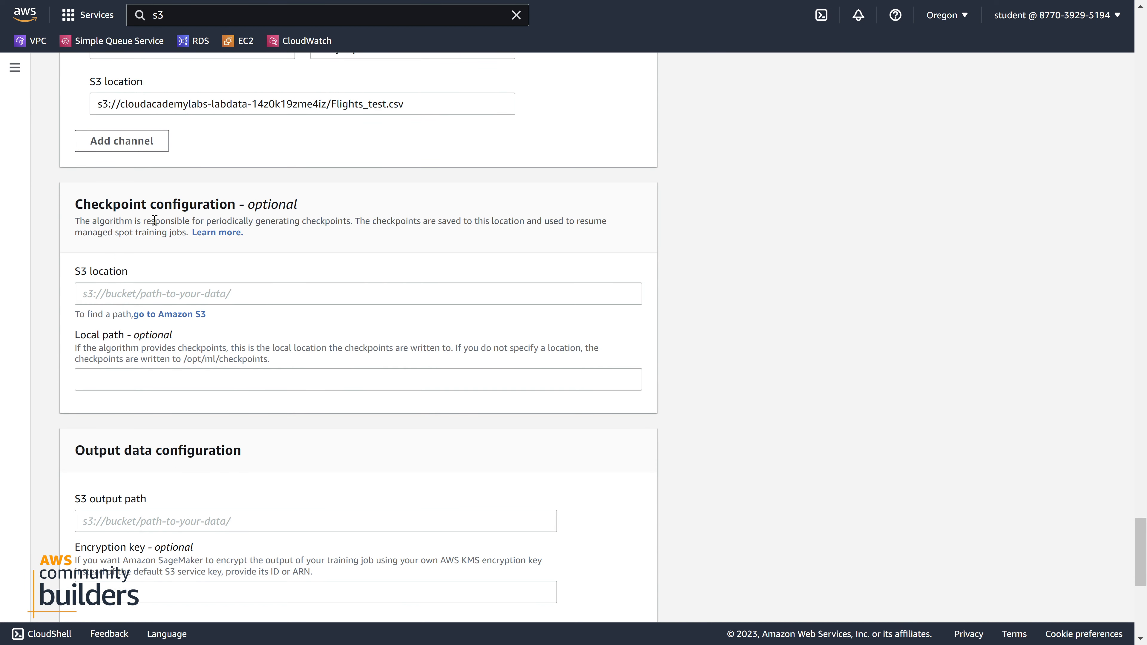
scroll(154, 220, down, 3)
scroll(154, 220, down, 3)
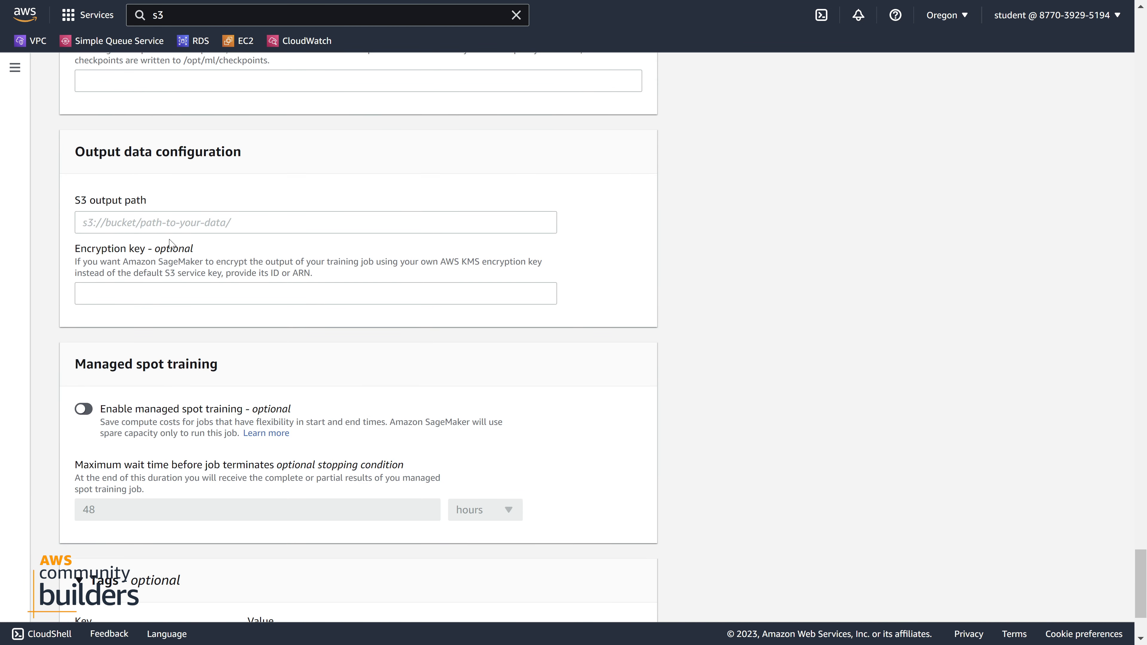
click(155, 225)
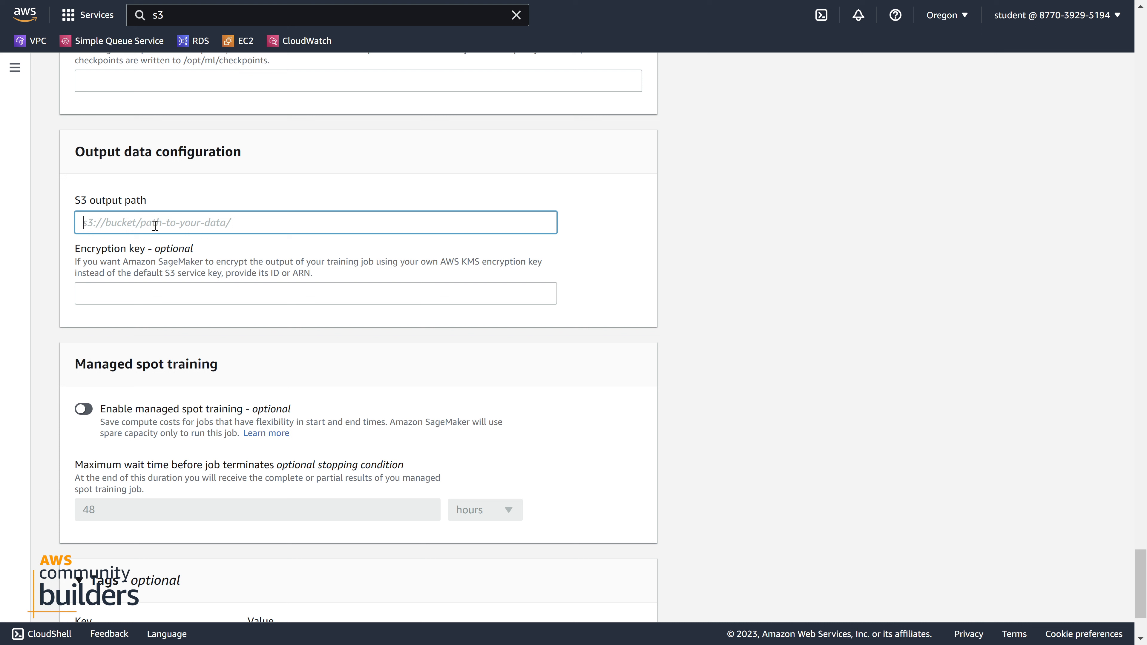
key(ctrl+v)
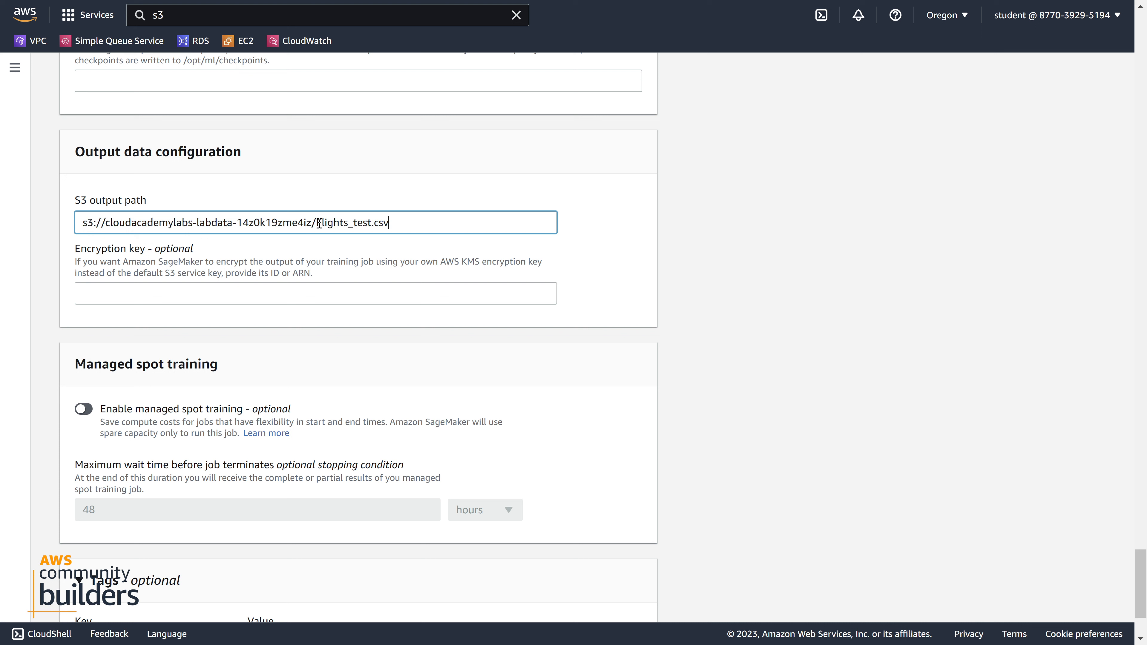
drag(319, 223, 411, 226)
key(BackSpace)
drag(244, 221, 345, 220)
click(344, 220)
text(/)
Submit the configured training job, leaving managed spot training off and the tags empty
scroll(298, 337, down, 3)
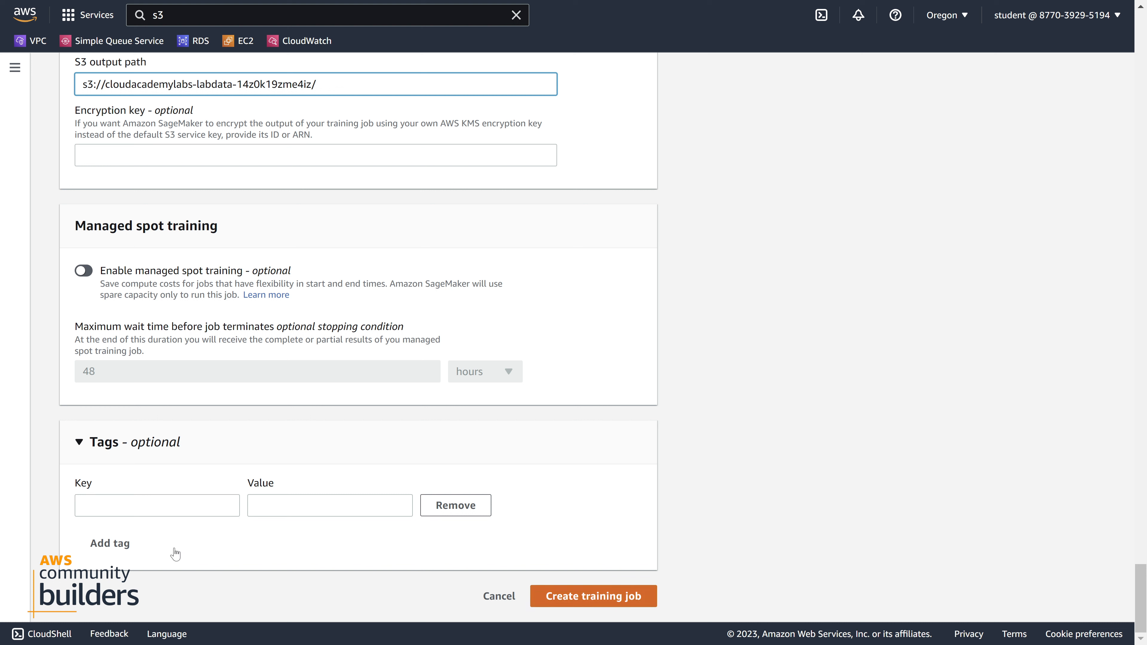
click(593, 596)
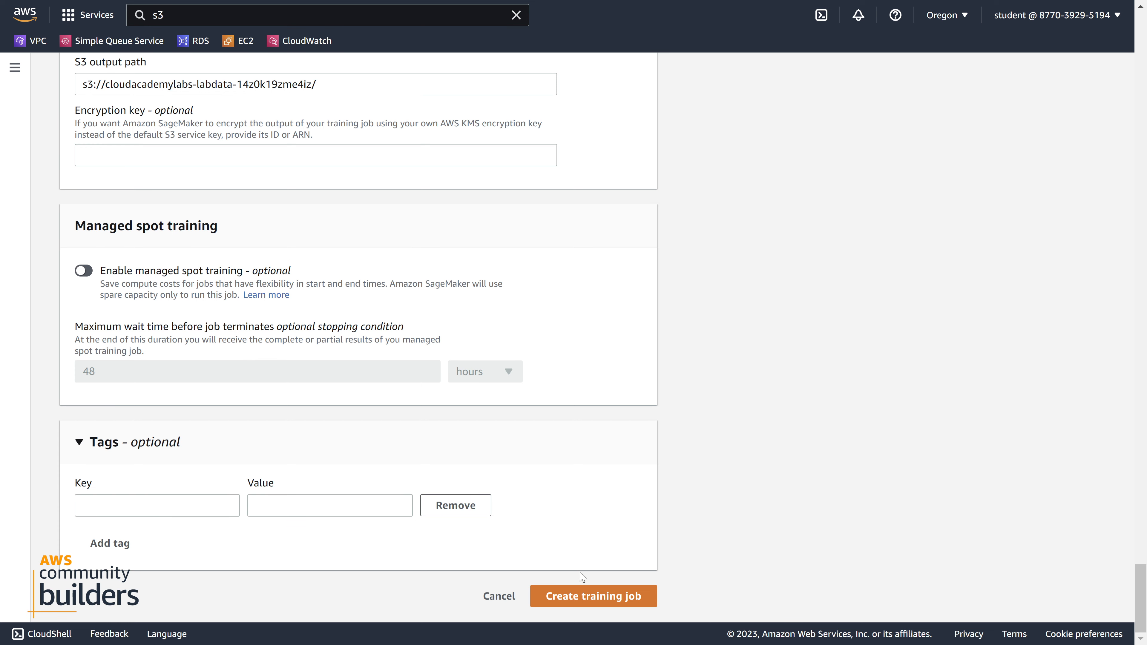
scroll(563, 495, up, 4)
scroll(562, 495, down, 4)
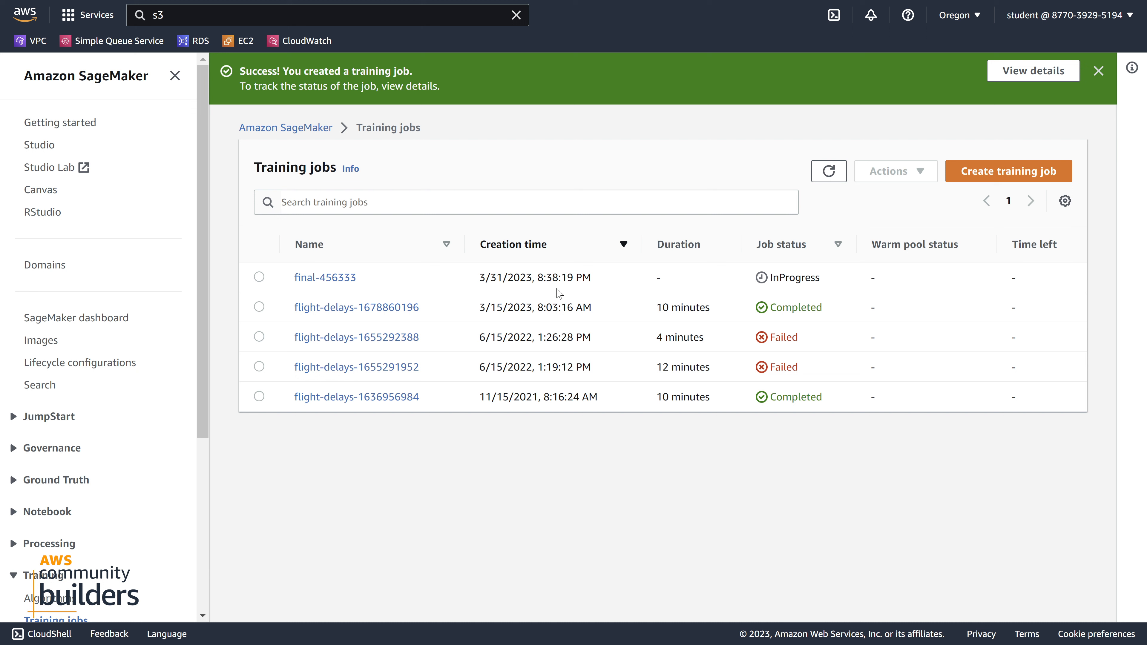
Open the details of training job final-456333 and check its status
click(349, 283)
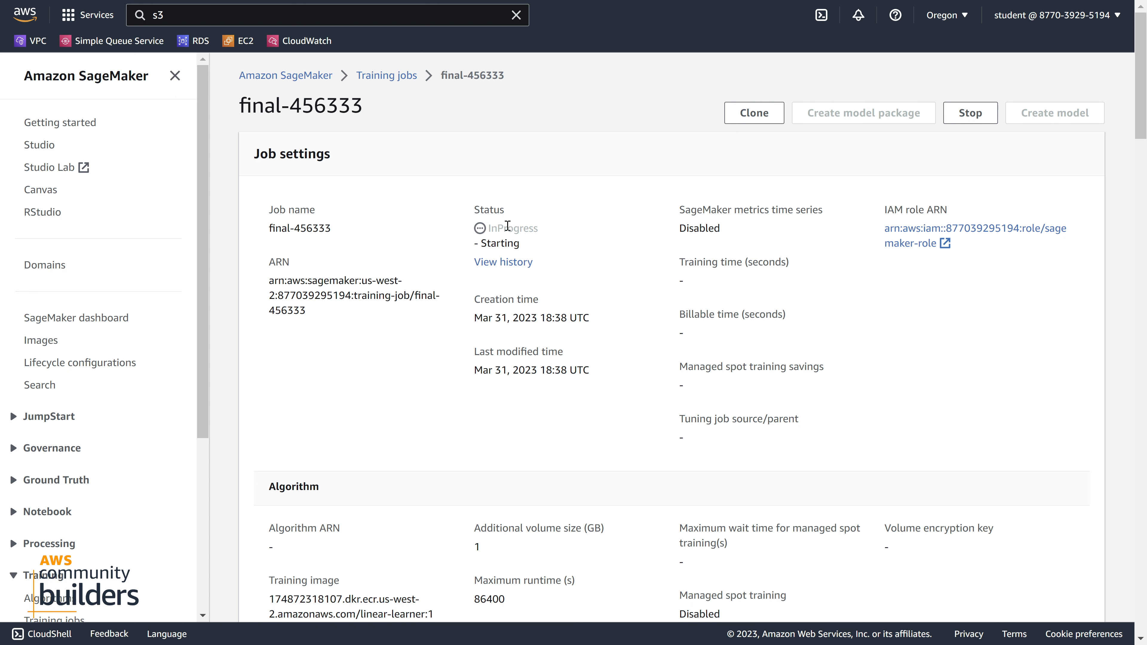
drag(485, 230, 528, 229)
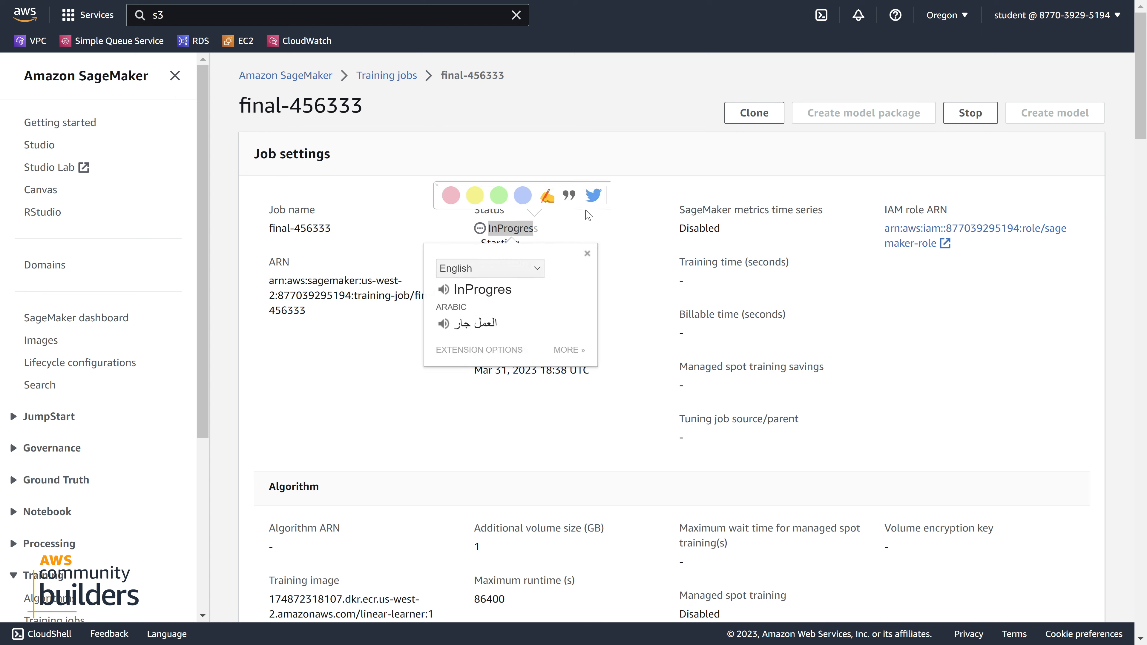
click(612, 235)
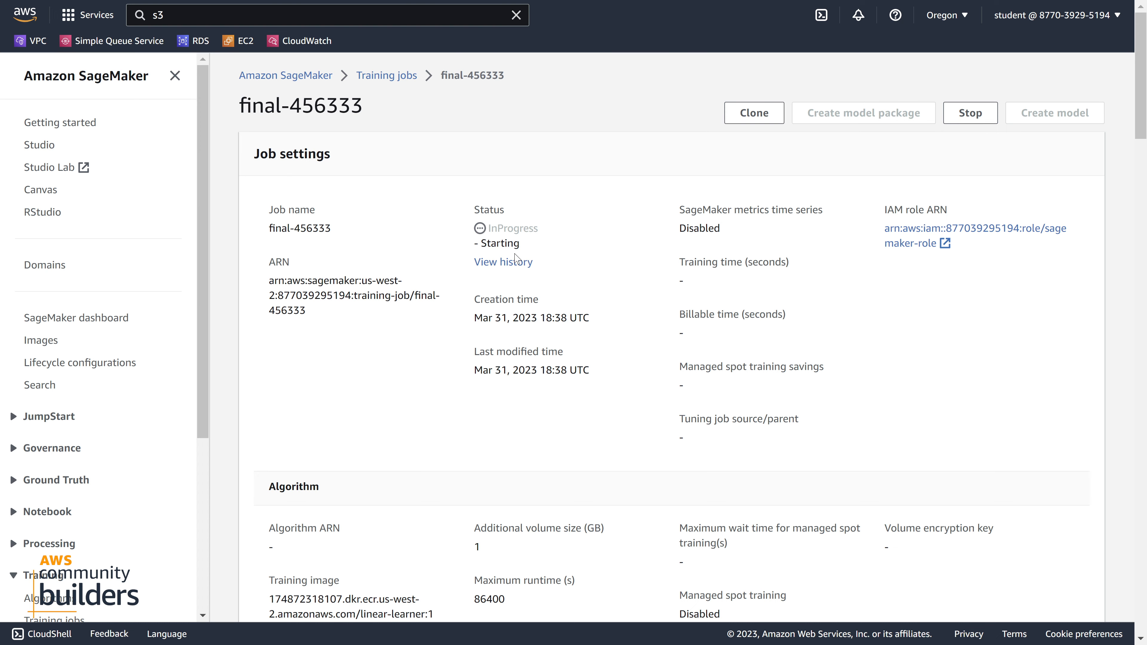
Review the job's algorithm, input channels, metrics, output path, hyperparameters, and its network, monitoring and output sections
scroll(511, 266, down, 20)
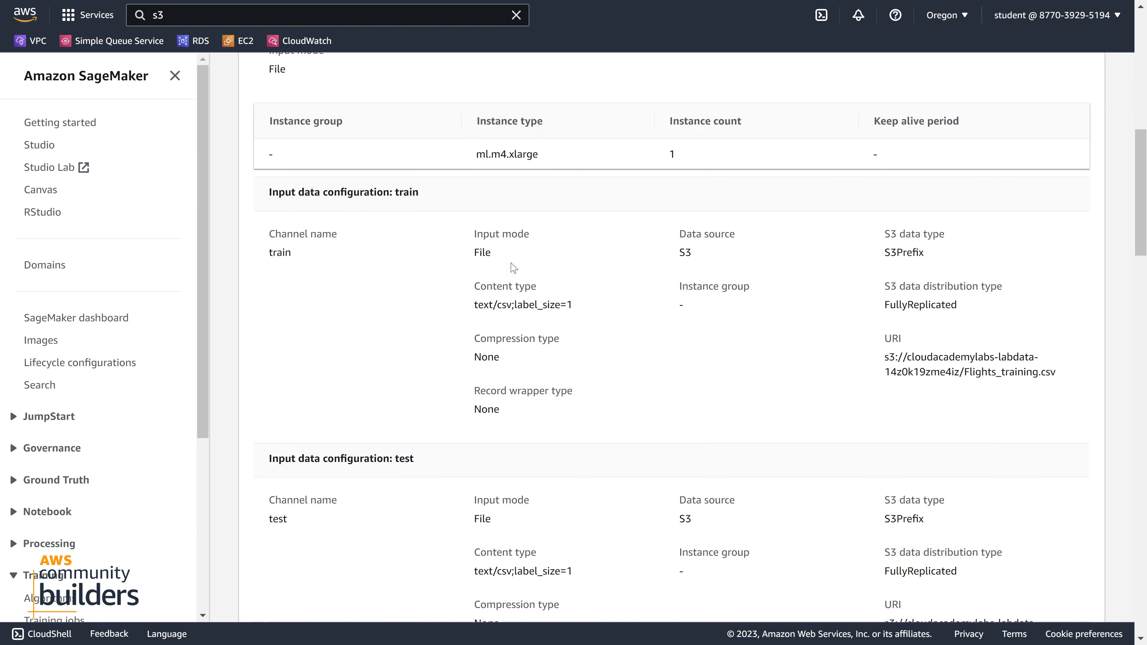
scroll(513, 268, up, 6)
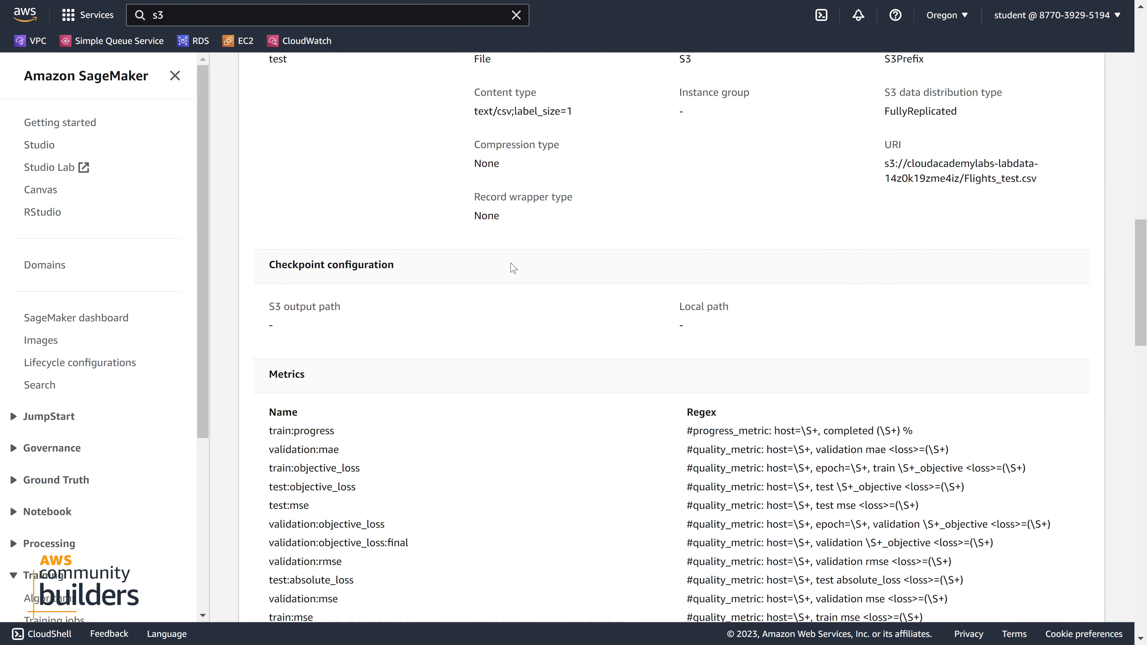
scroll(513, 267, down, 10)
scroll(512, 266, down, 20)
scroll(512, 266, up, 6)
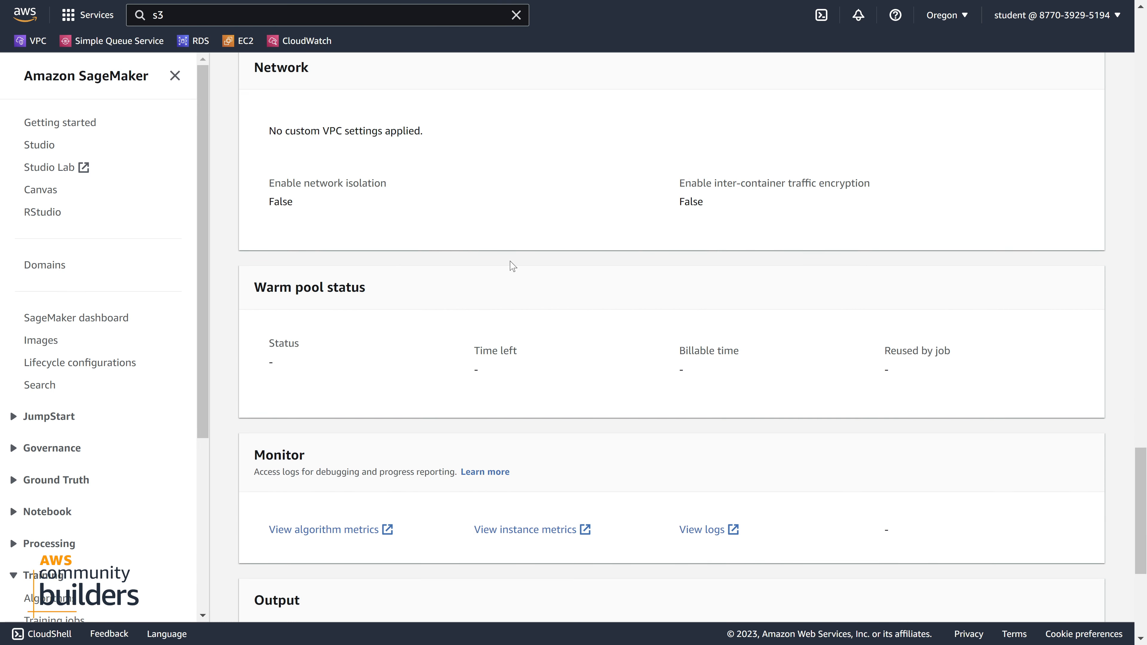
scroll(513, 267, down, 3)
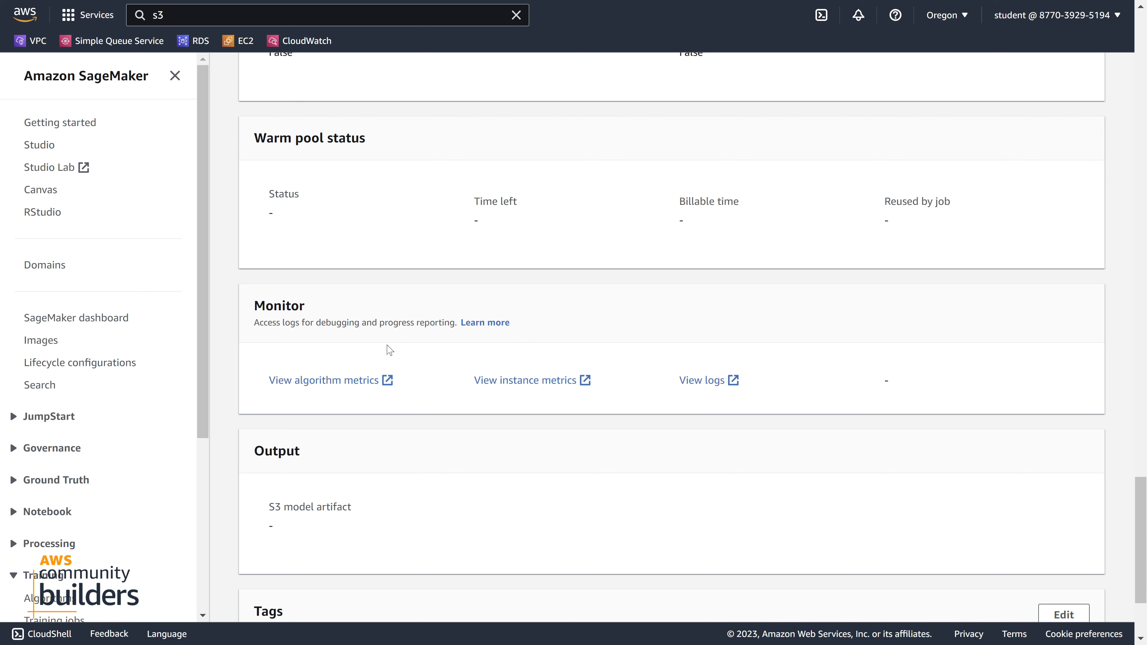
scroll(403, 385, down, 3)
scroll(403, 384, up, 6)
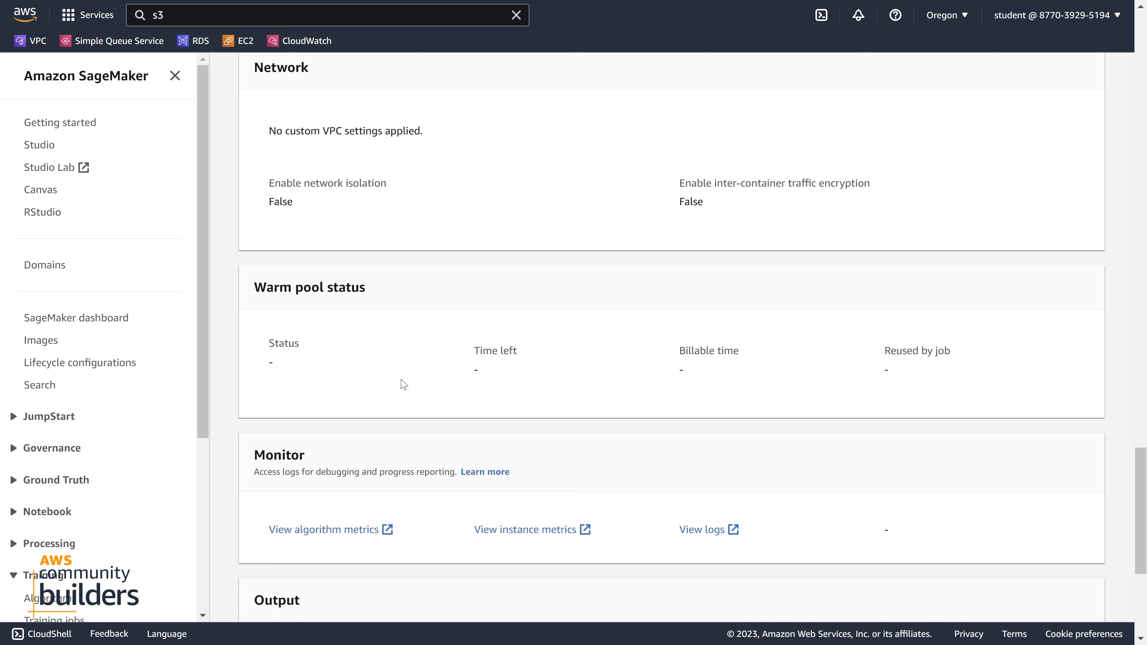
scroll(408, 420, down, 3)
scroll(407, 420, up, 3)
scroll(408, 420, up, 12)
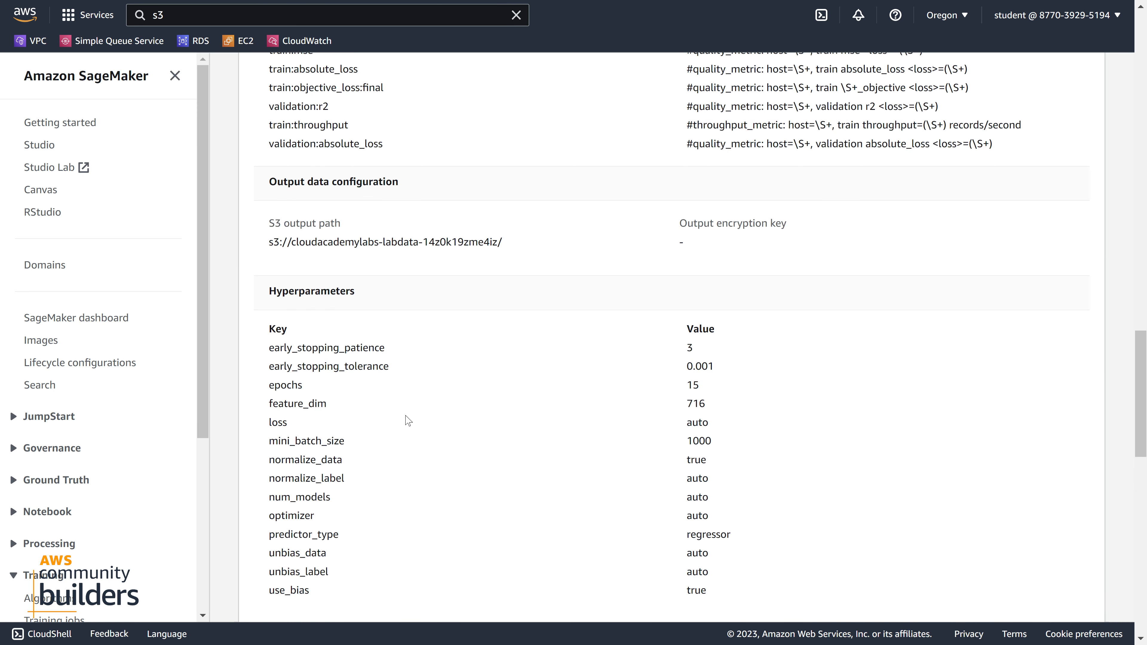
scroll(408, 420, up, 6)
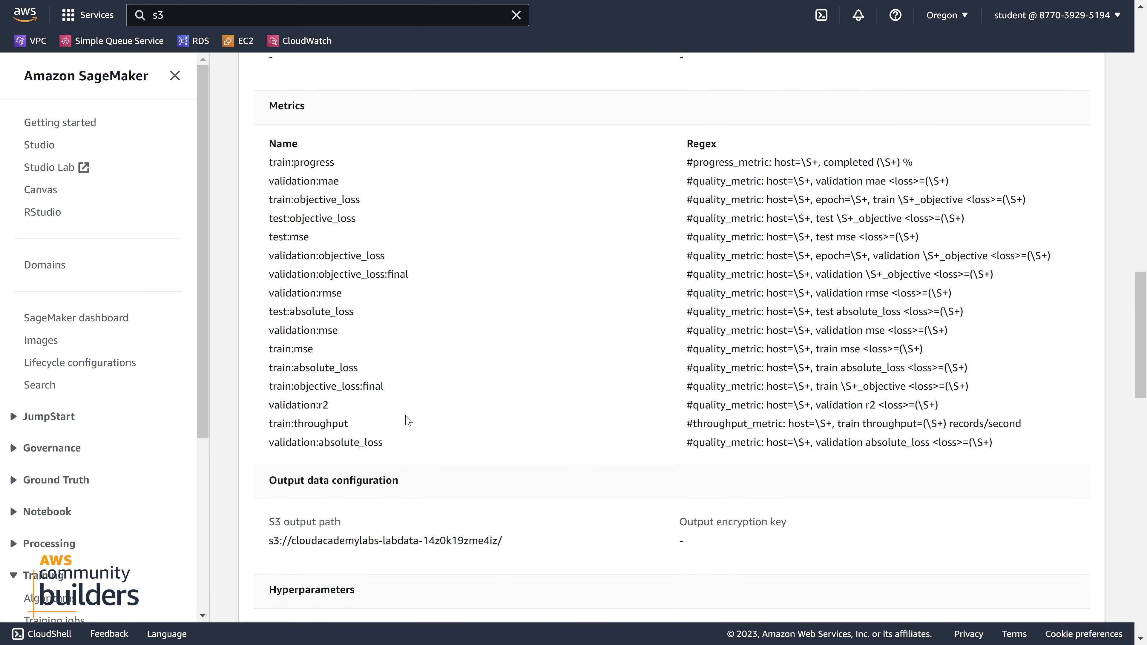
scroll(408, 421, up, 20)
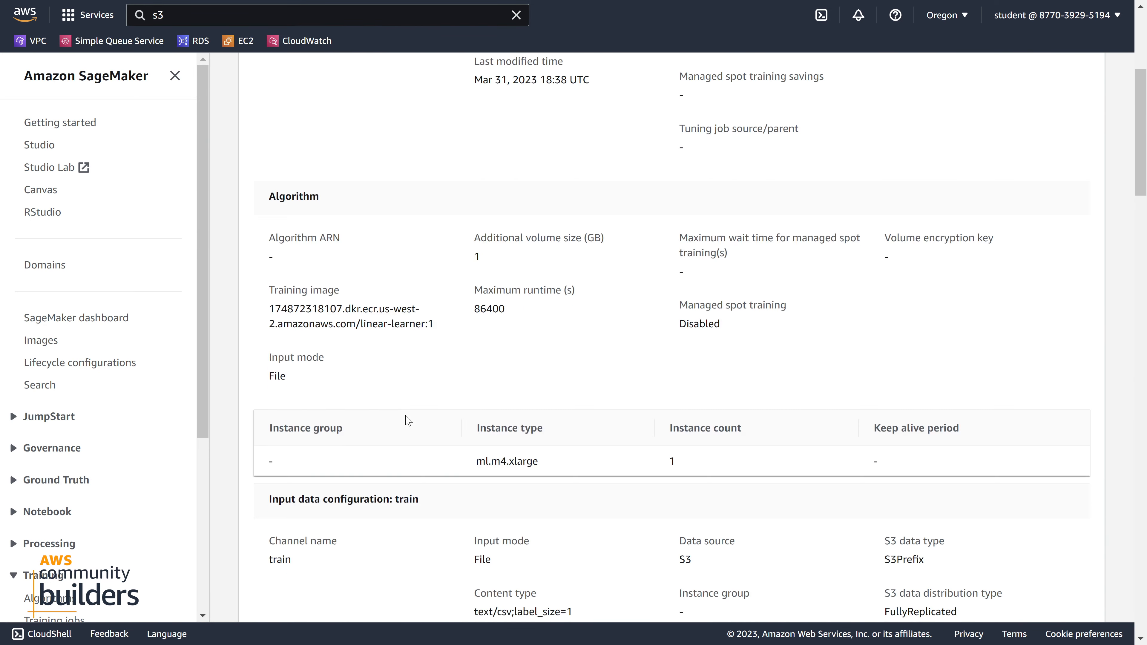
scroll(407, 420, down, 15)
scroll(407, 419, down, 20)
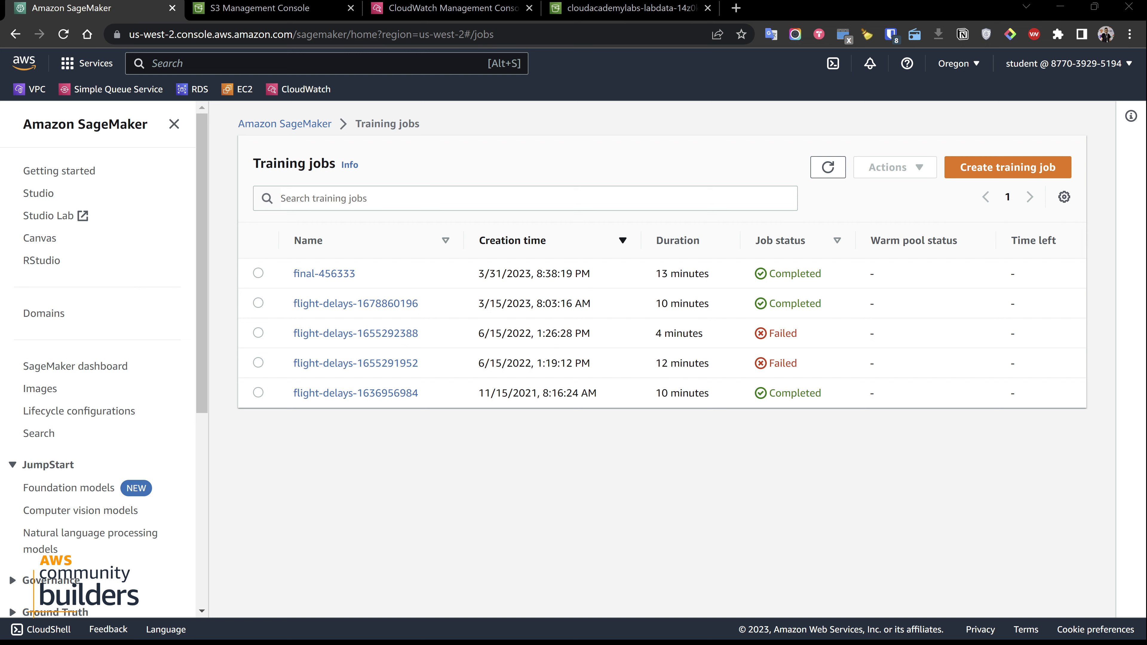
Open the details of training job final-456333 and examine its CPU, memory and disk utilization graphs
click(335, 278)
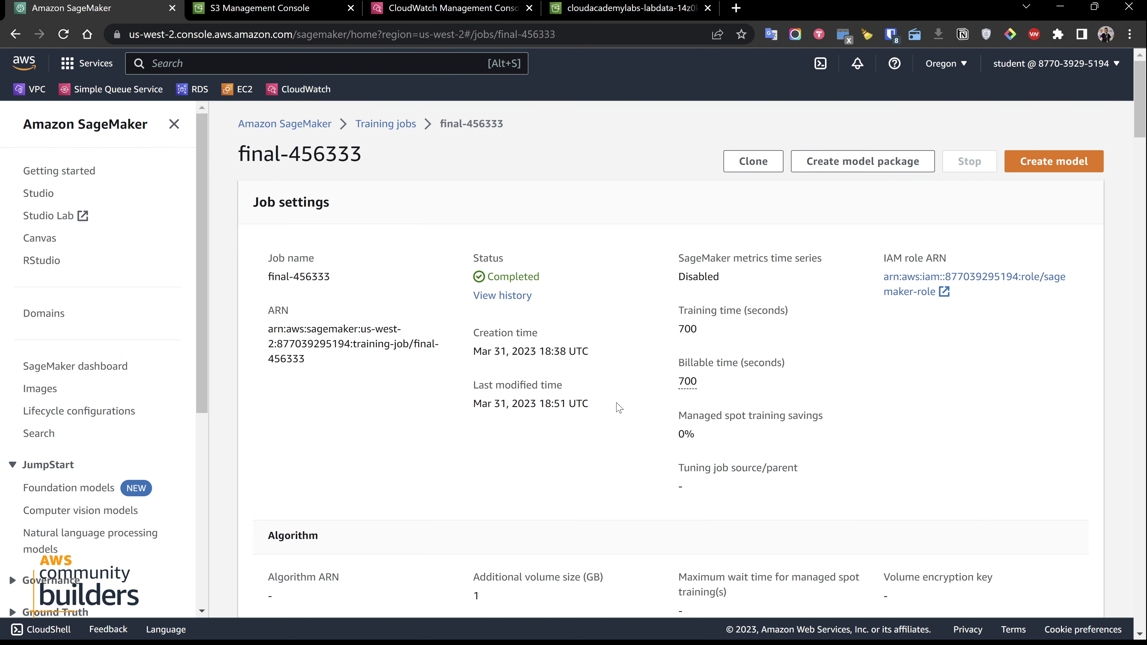
scroll(618, 406, down, 15)
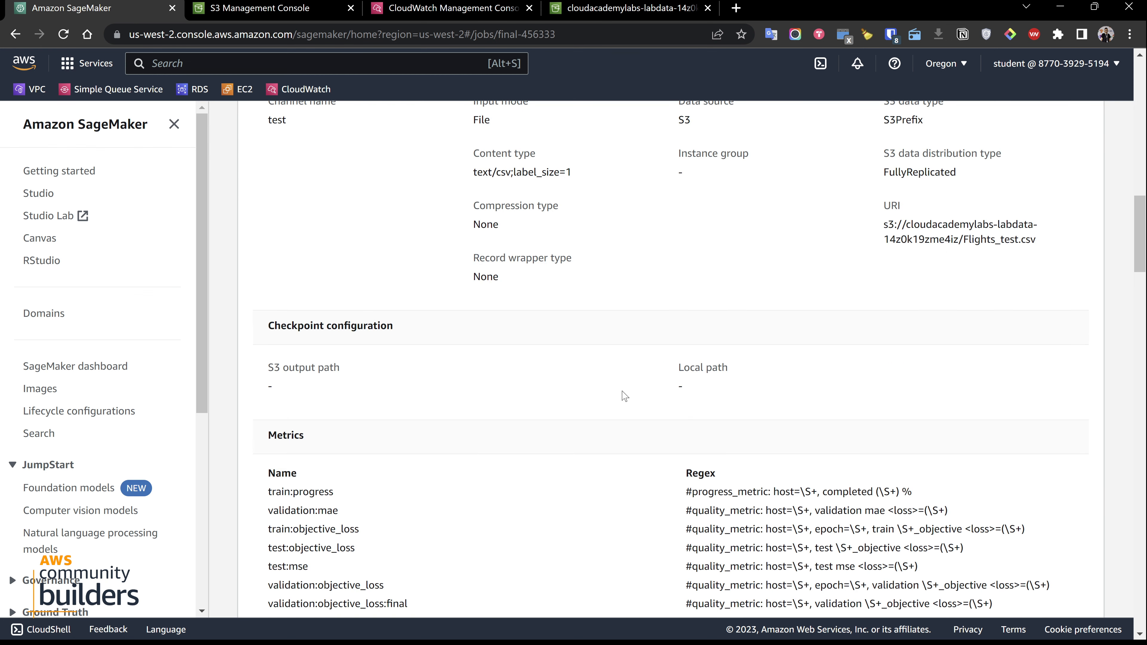
scroll(624, 395, down, 20)
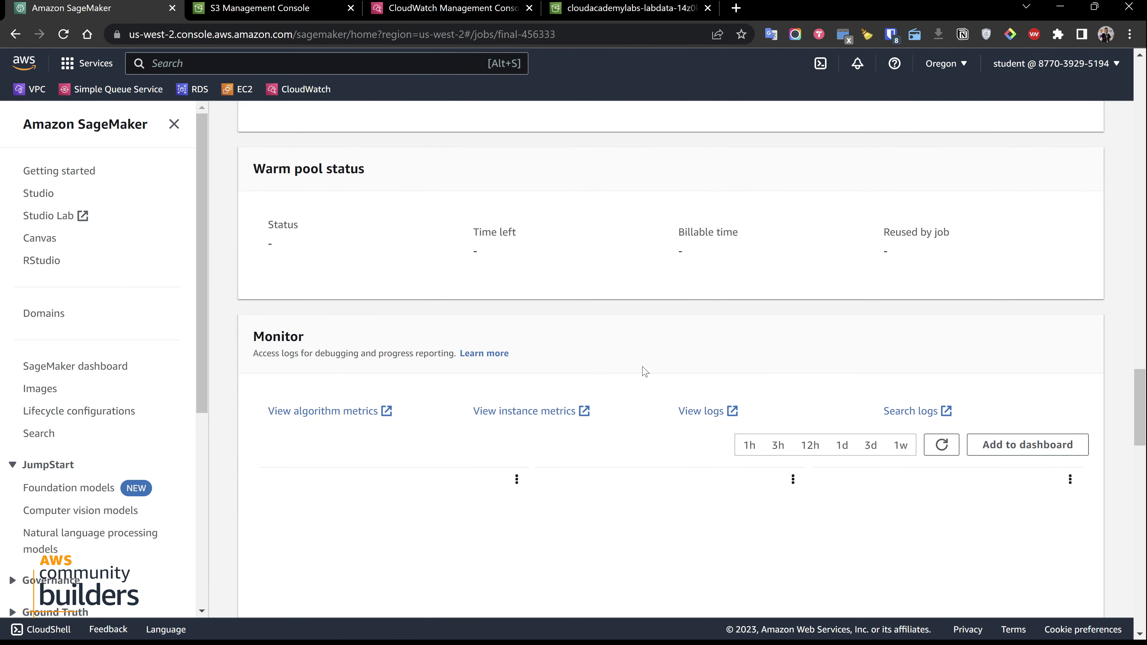
scroll(644, 371, down, 3)
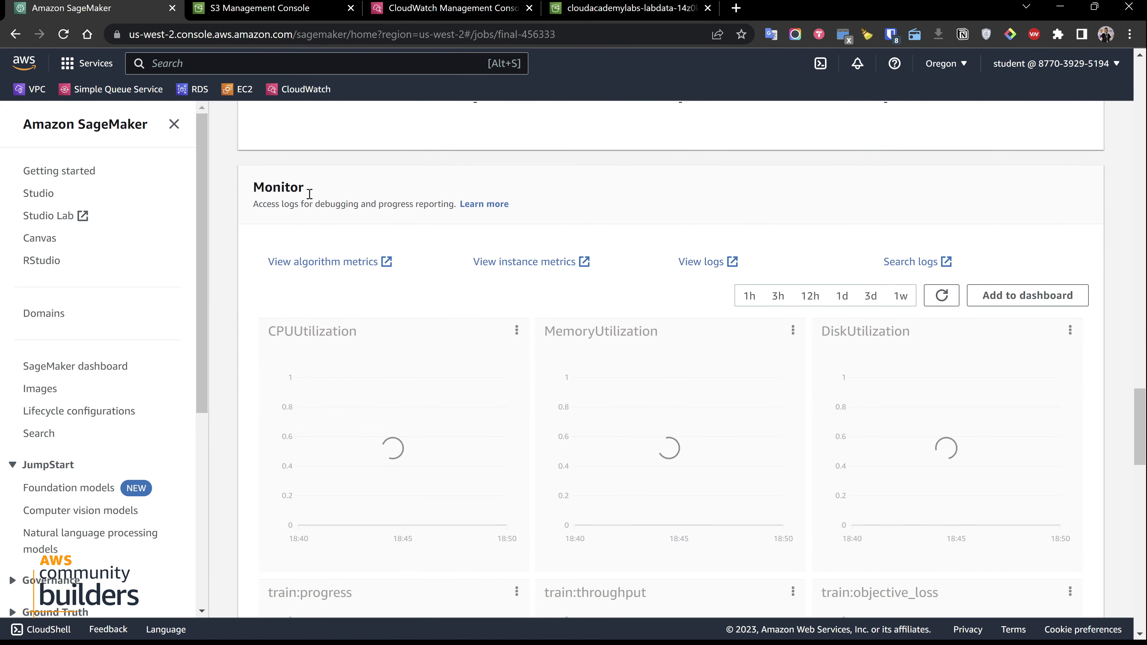
scroll(428, 225, down, 3)
scroll(427, 225, down, 2)
scroll(898, 325, up, 6)
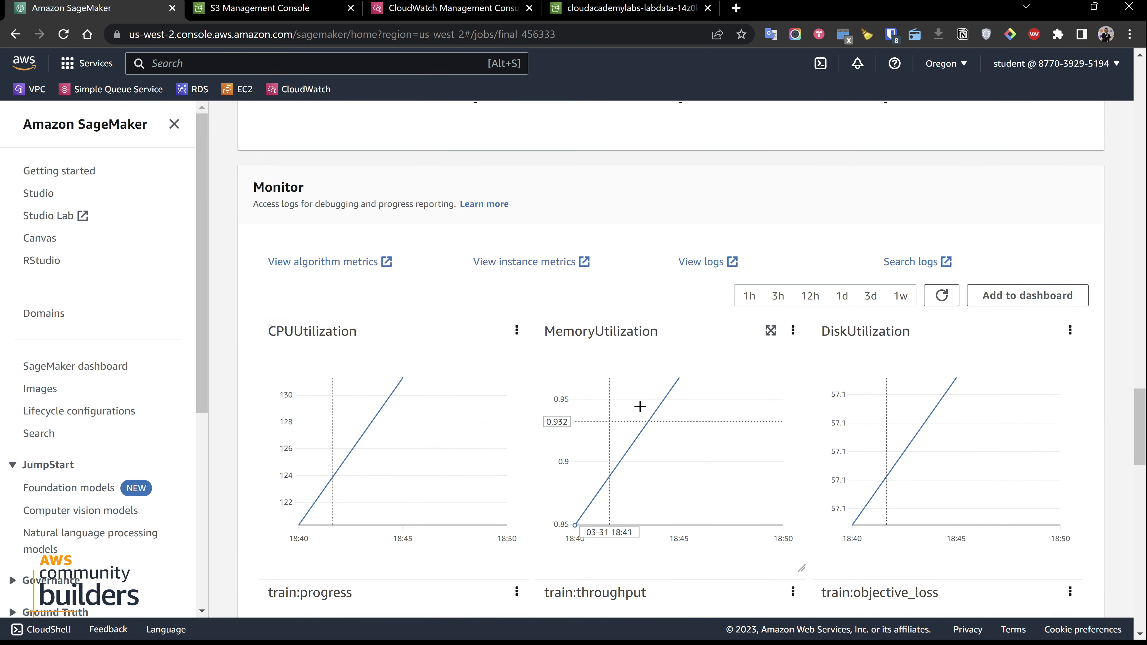
mouse_move(401, 462)
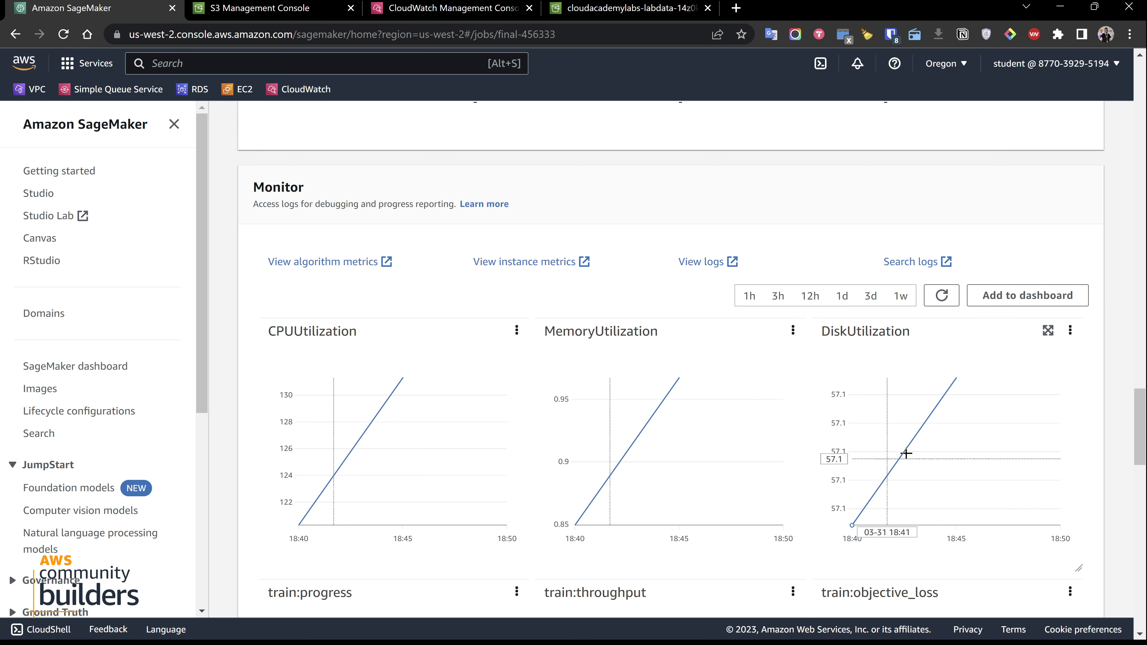
Examine the job's training progress, throughput and loss graphs, along with the test mse, objective loss and absolute loss graphs
scroll(906, 453, down, 5)
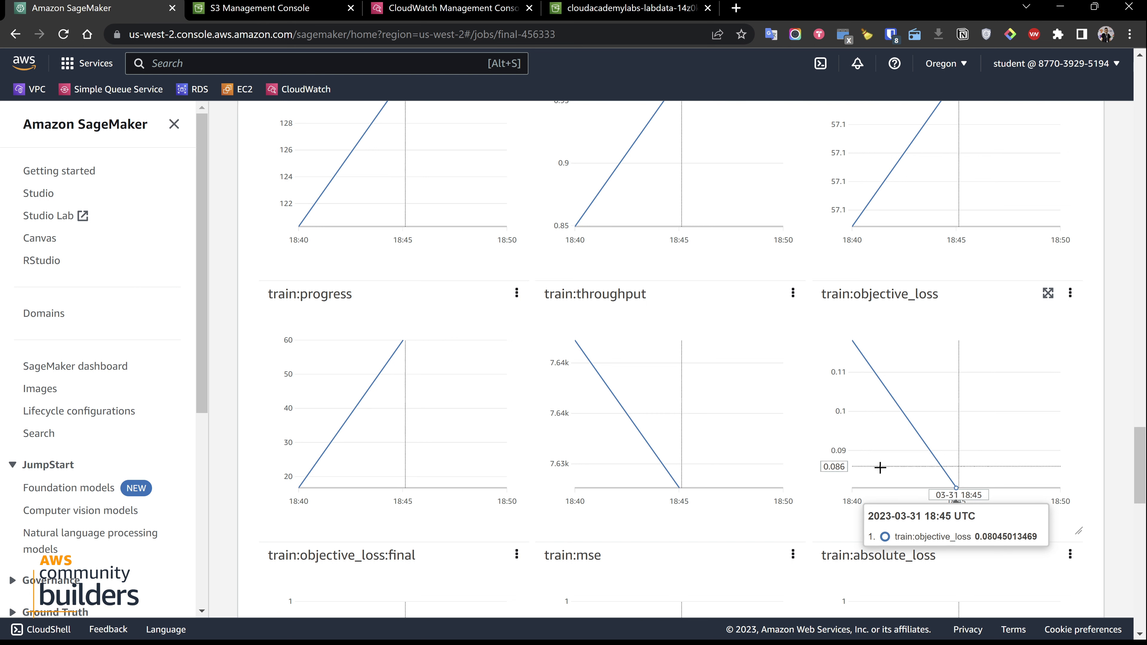
scroll(627, 439, down, 3)
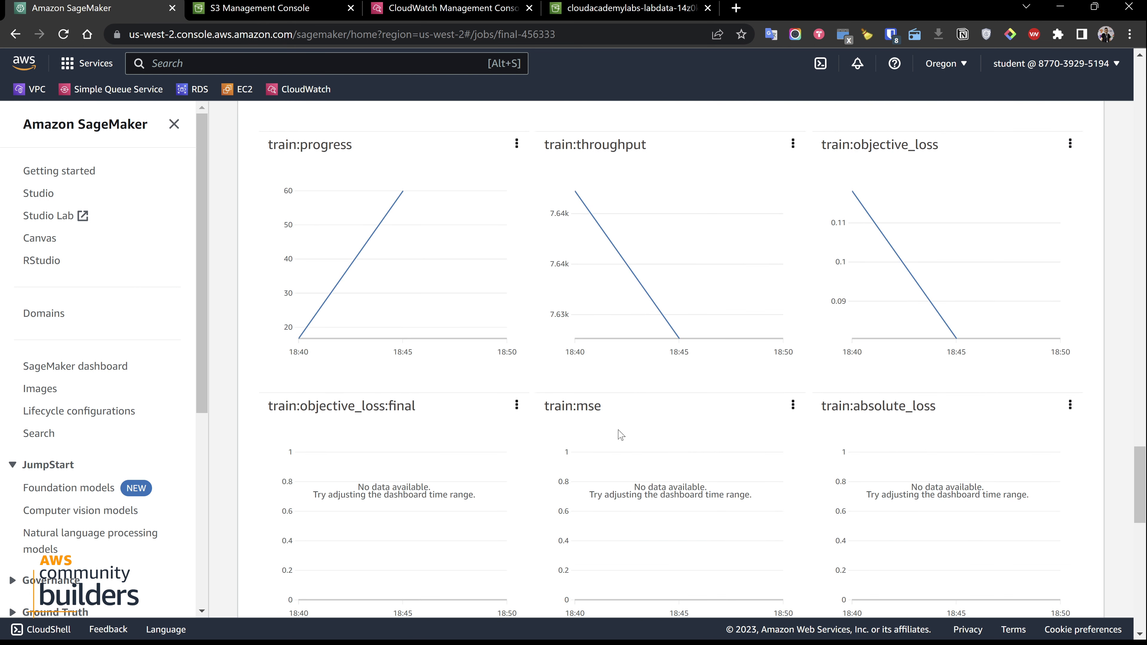
scroll(462, 333, down, 3)
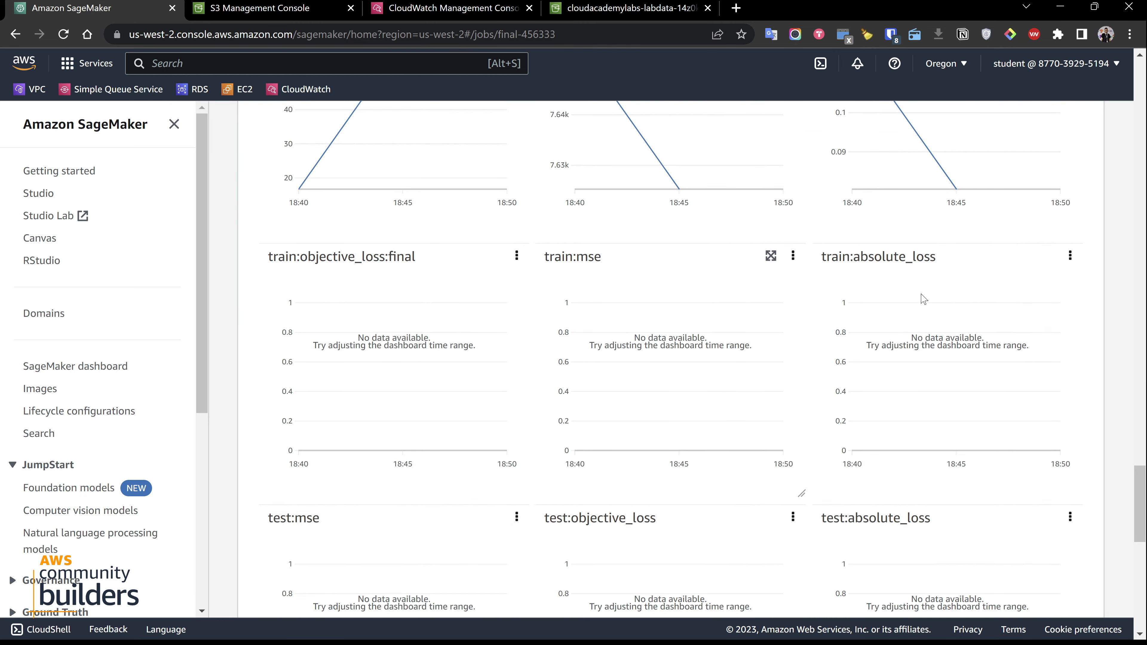
scroll(422, 295, down, 1)
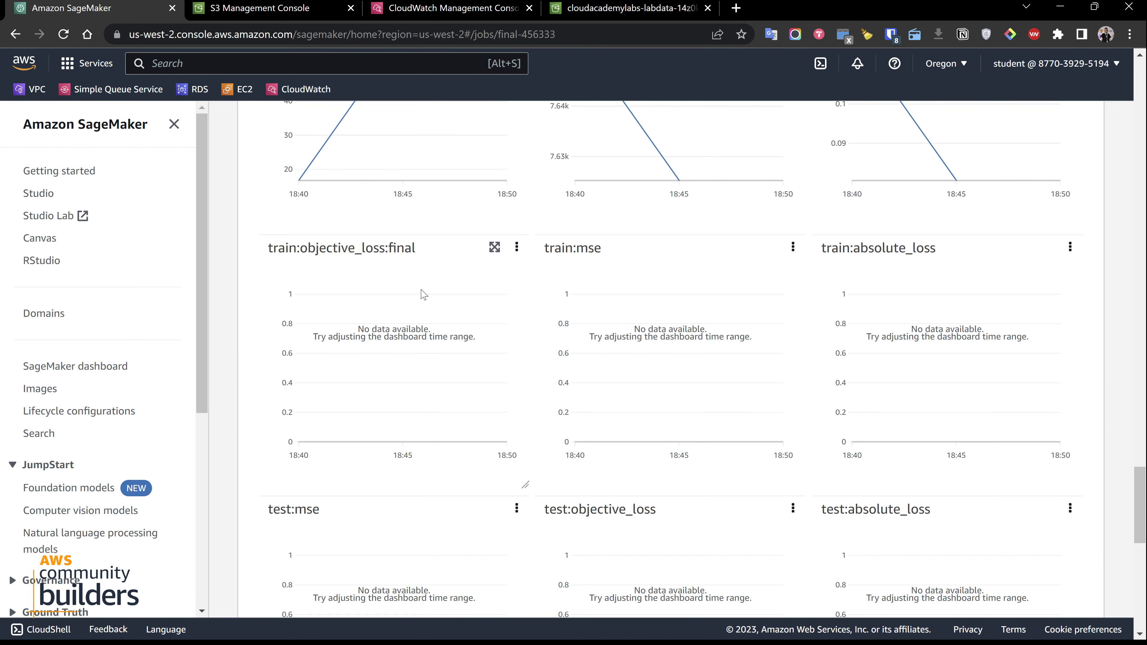
scroll(423, 294, down, 6)
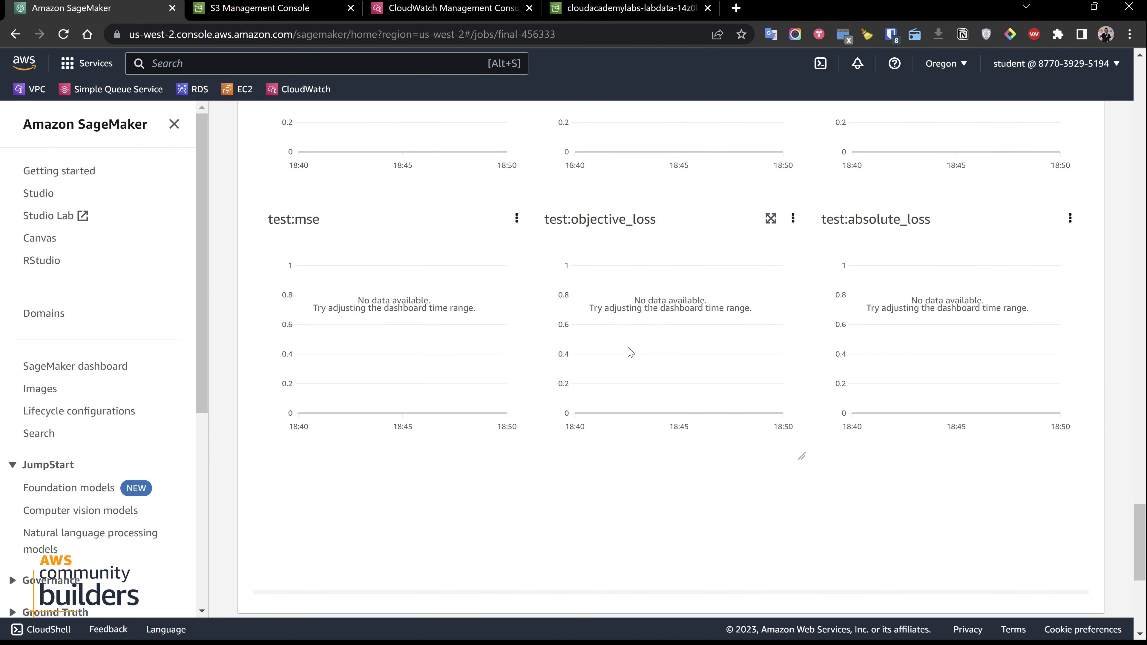
Open the training job's logs from its monitoring section
scroll(631, 351, up, 17)
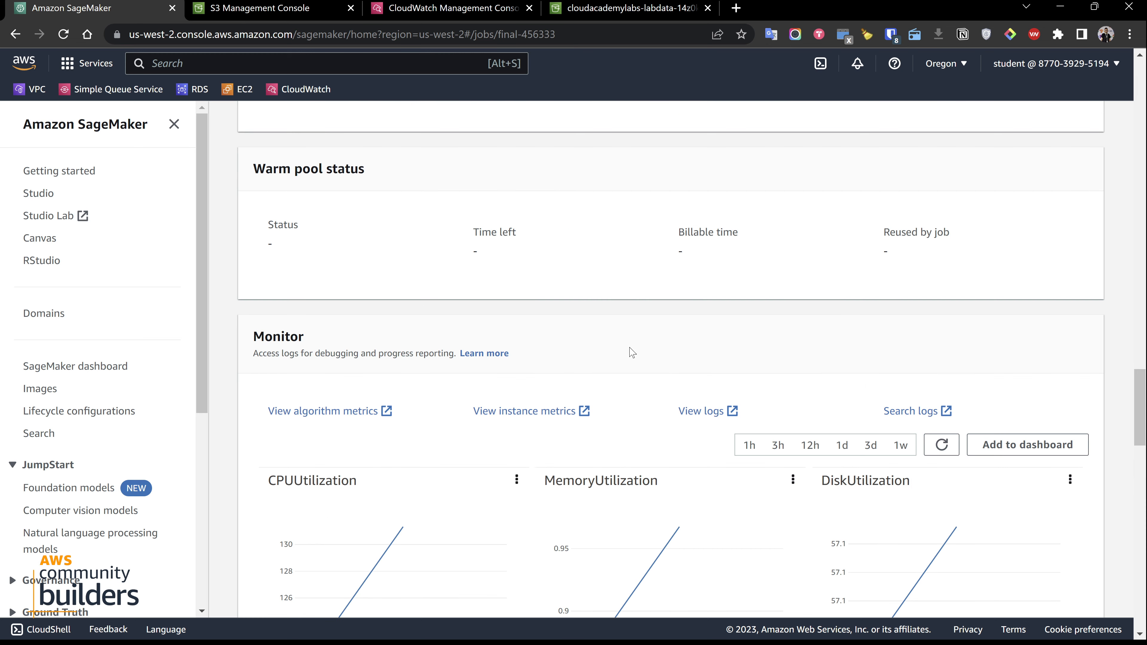
click(698, 412)
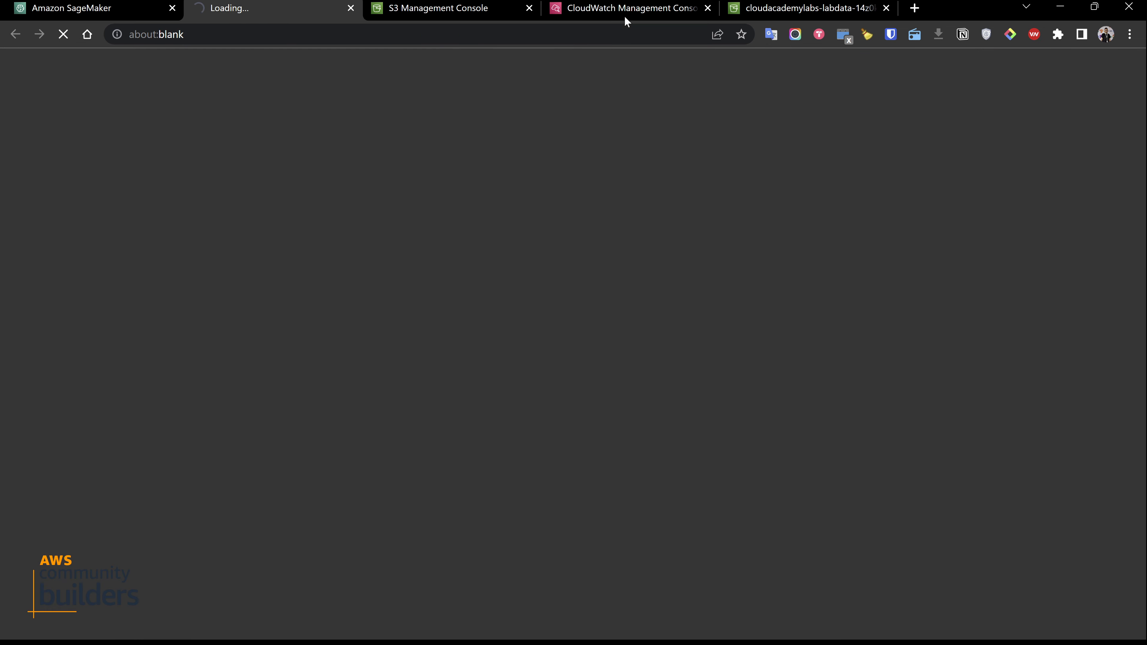
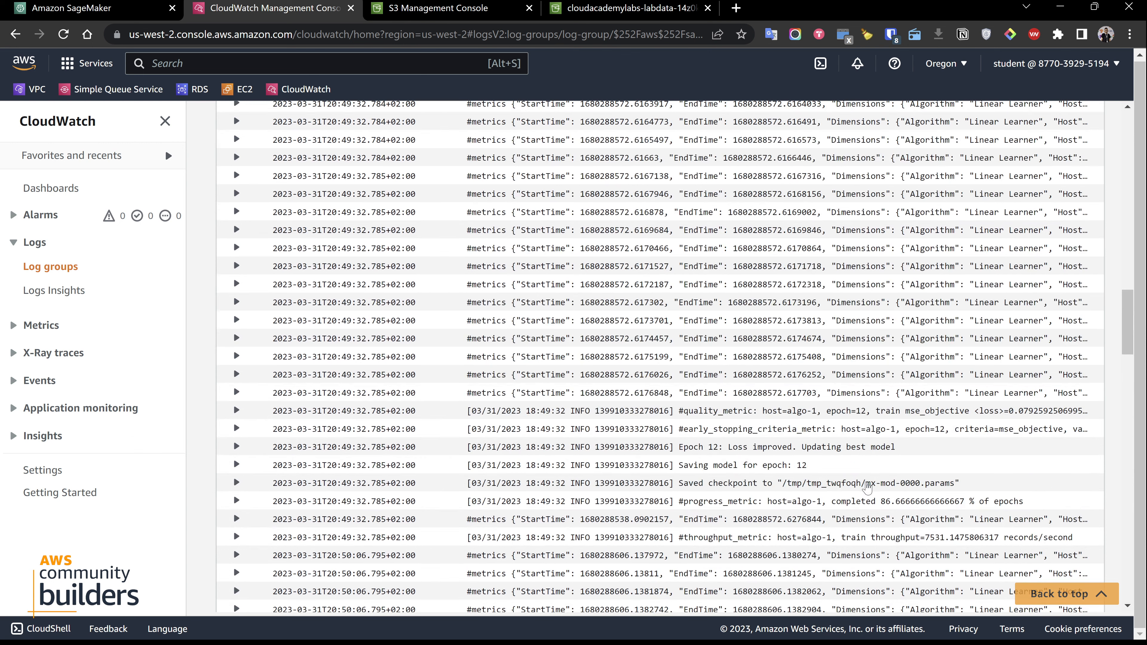
Return from the logs to training job final-456333 and open the S3 location of its model artifact
scroll(827, 482, up, 5)
scroll(827, 483, up, 10)
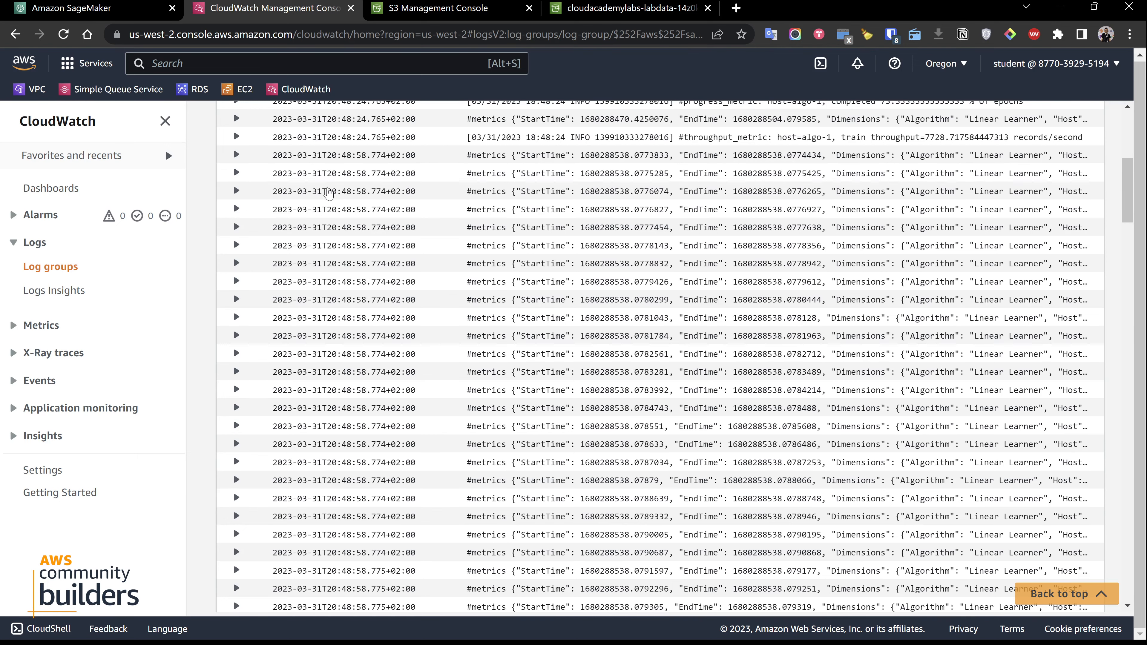
click(111, 8)
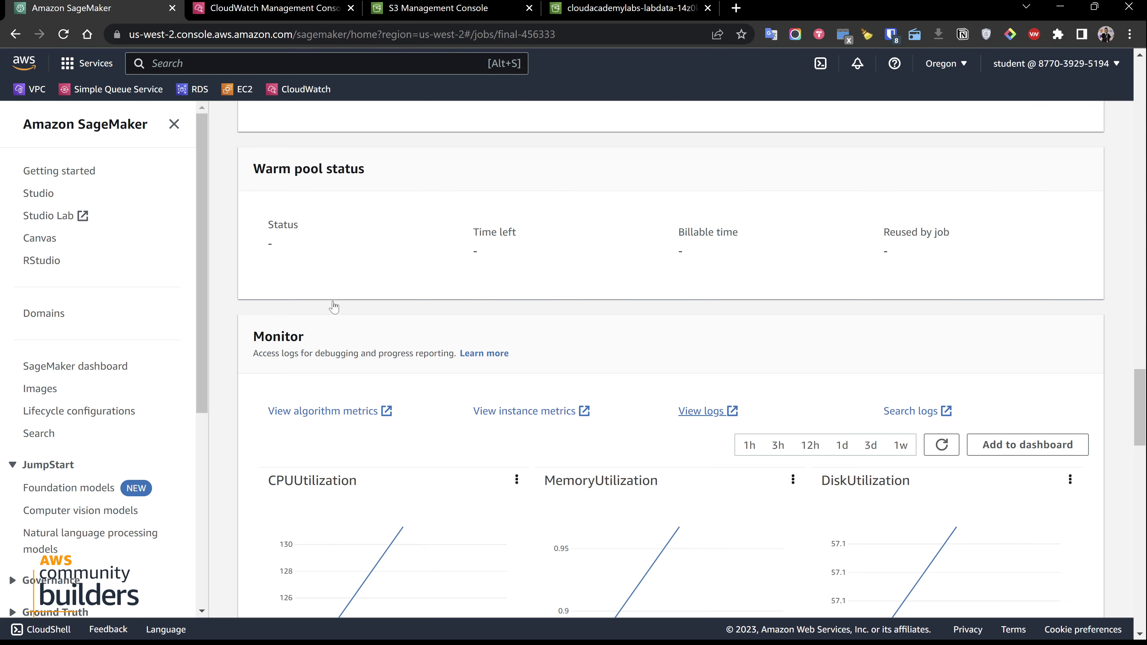
scroll(402, 336, down, 10)
scroll(384, 328, up, 10)
scroll(387, 329, up, 10)
scroll(376, 330, down, 15)
scroll(375, 334, down, 10)
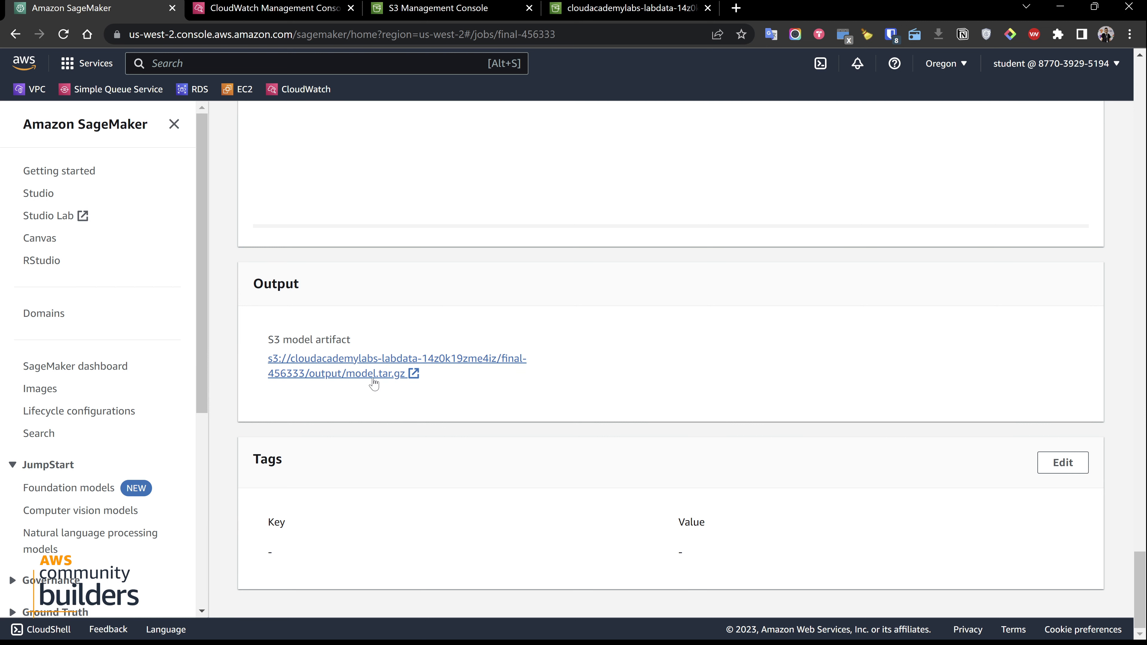
click(333, 357)
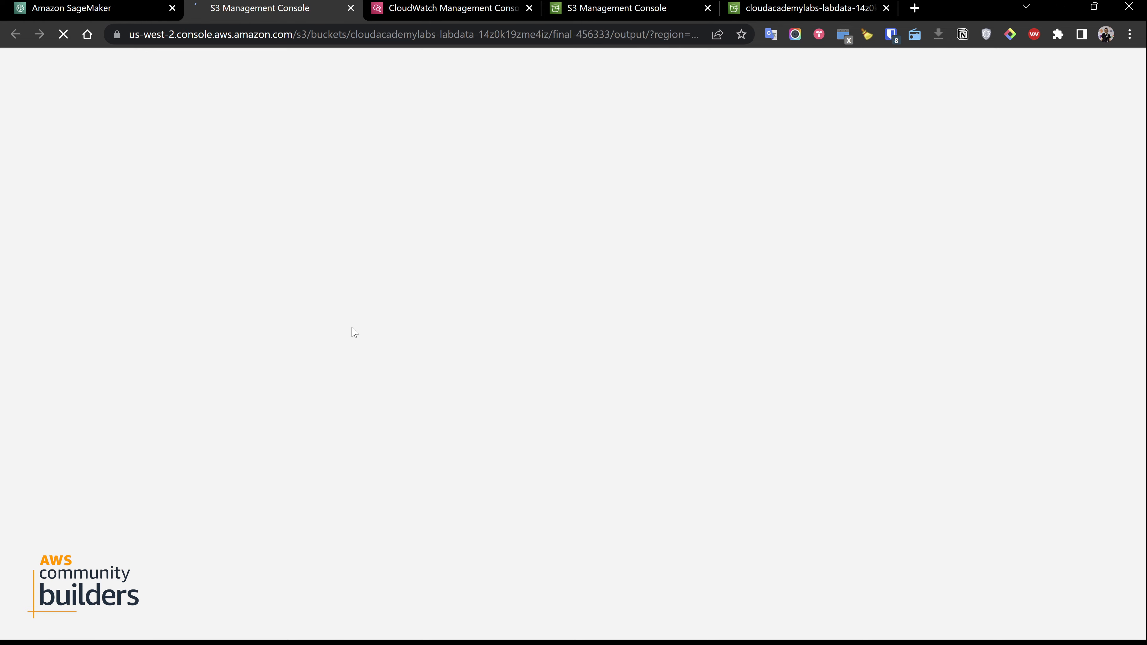
Start creating a model from training job final-456333 and name the model final-451233
click(75, 4)
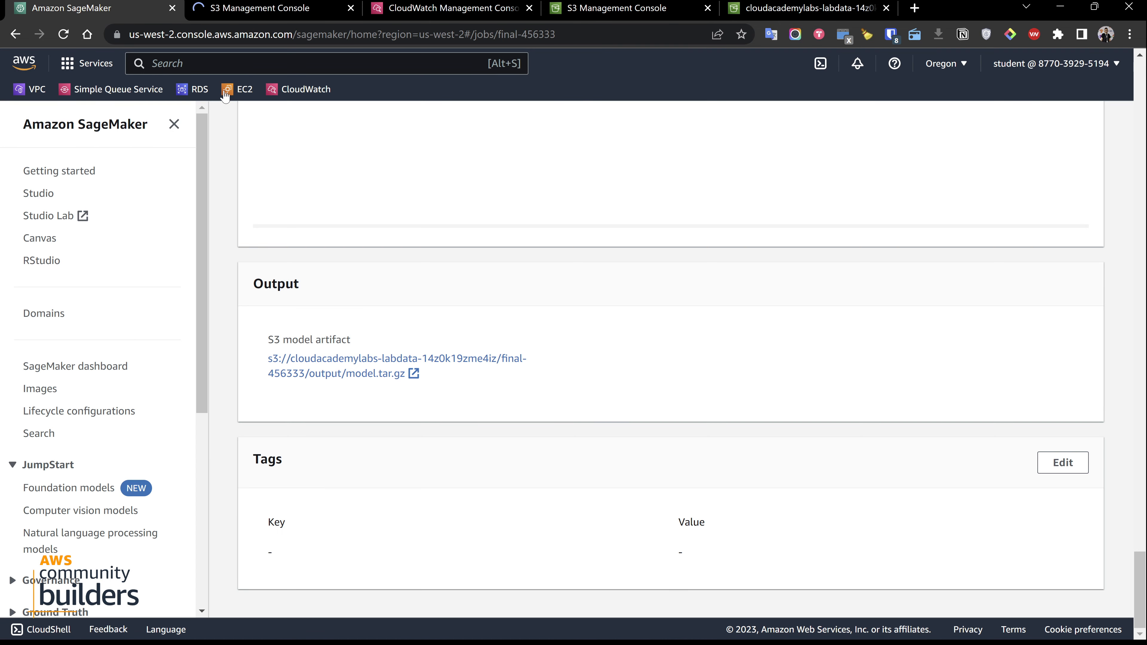
scroll(908, 386, up, 10)
scroll(876, 387, up, 15)
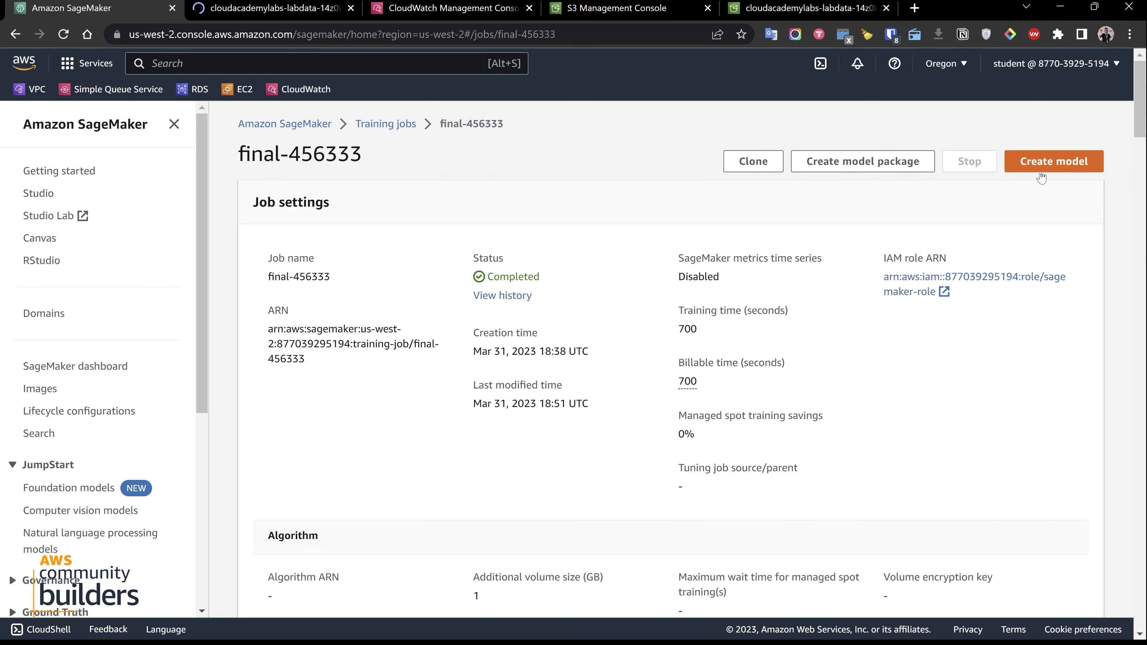
click(1027, 168)
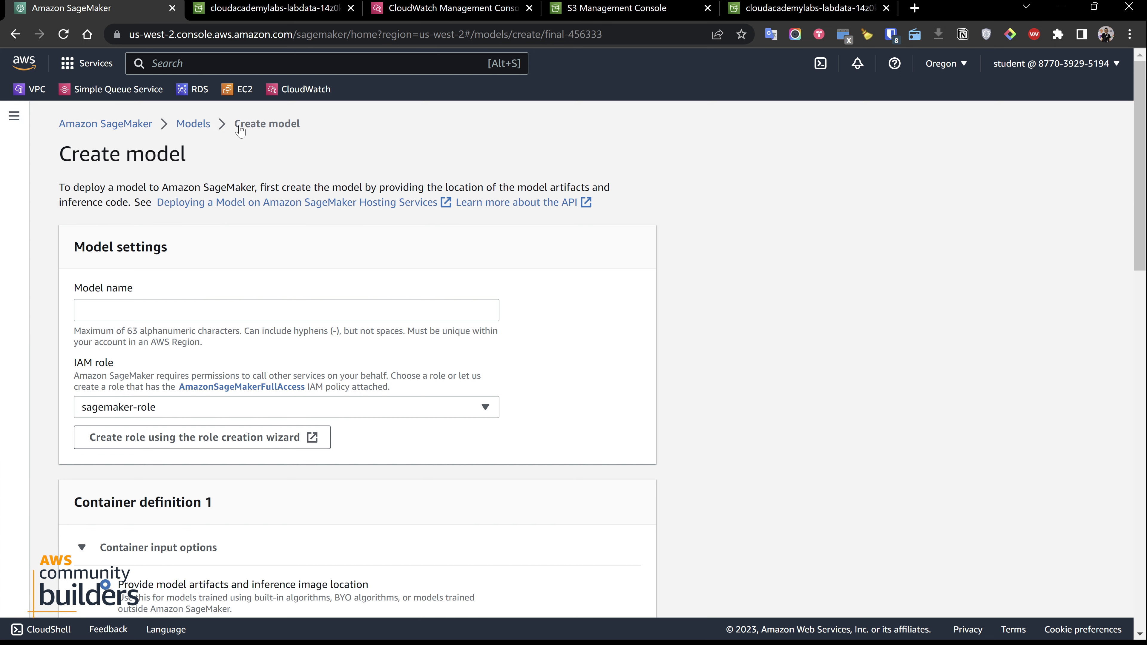
click(174, 311)
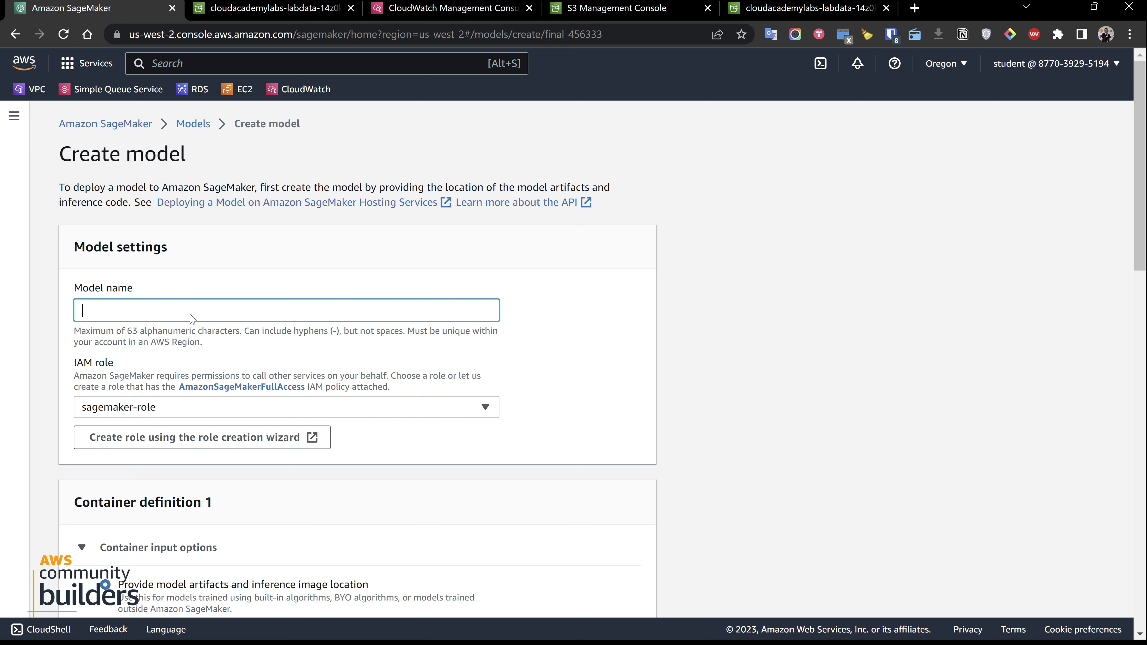
text(final)
text(-451233)
Review the model's IAM role, container input options, inference image location and model artifact path
scroll(190, 313, down, 3)
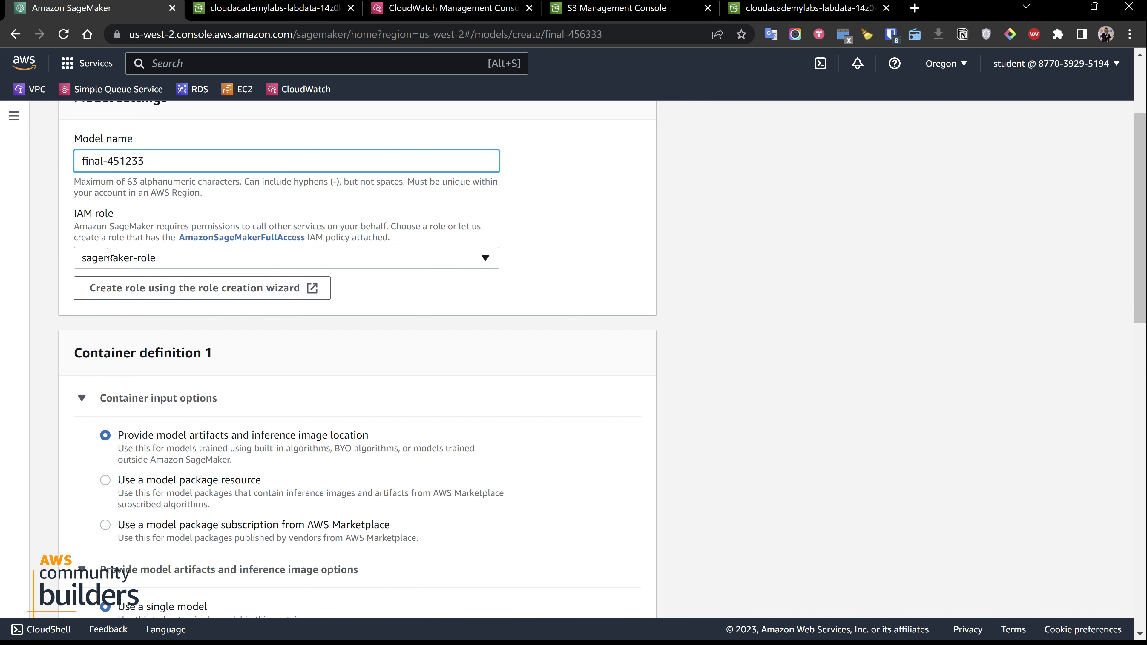
scroll(123, 270, down, 3)
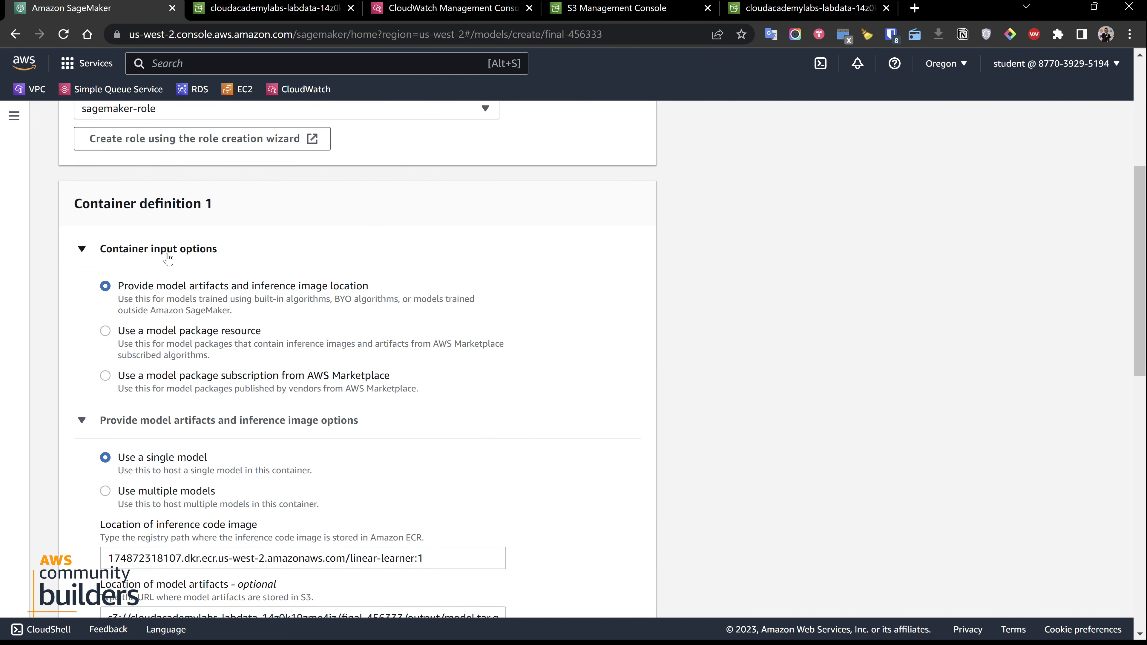
scroll(162, 266, down, 3)
scroll(163, 269, up, 3)
scroll(191, 289, down, 3)
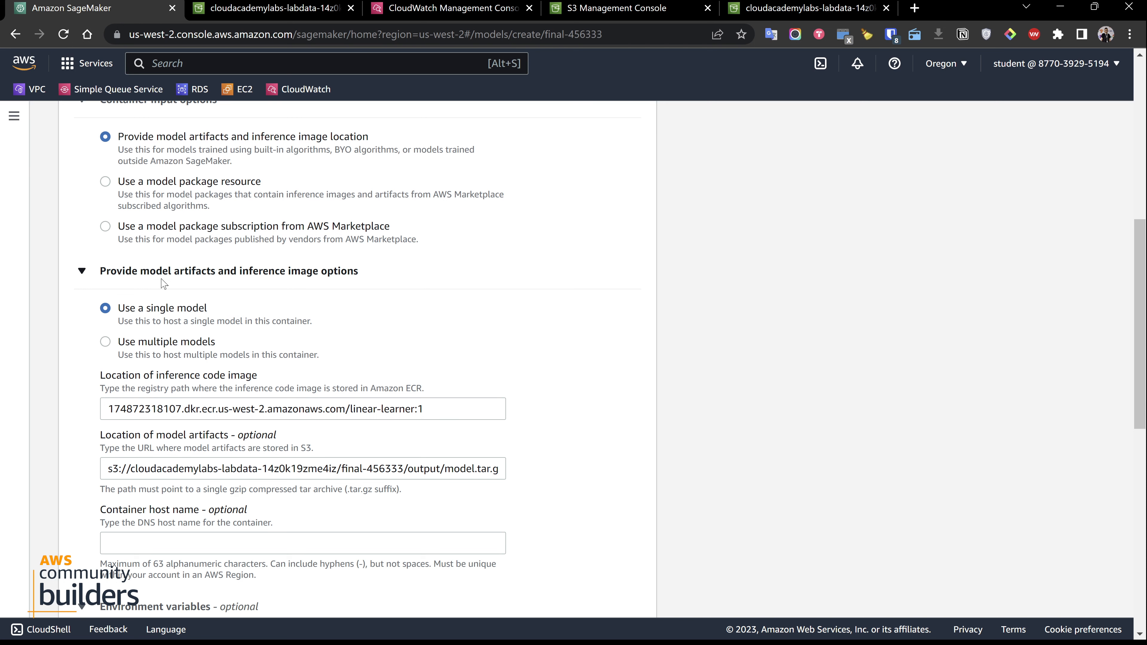
scroll(163, 316, down, 3)
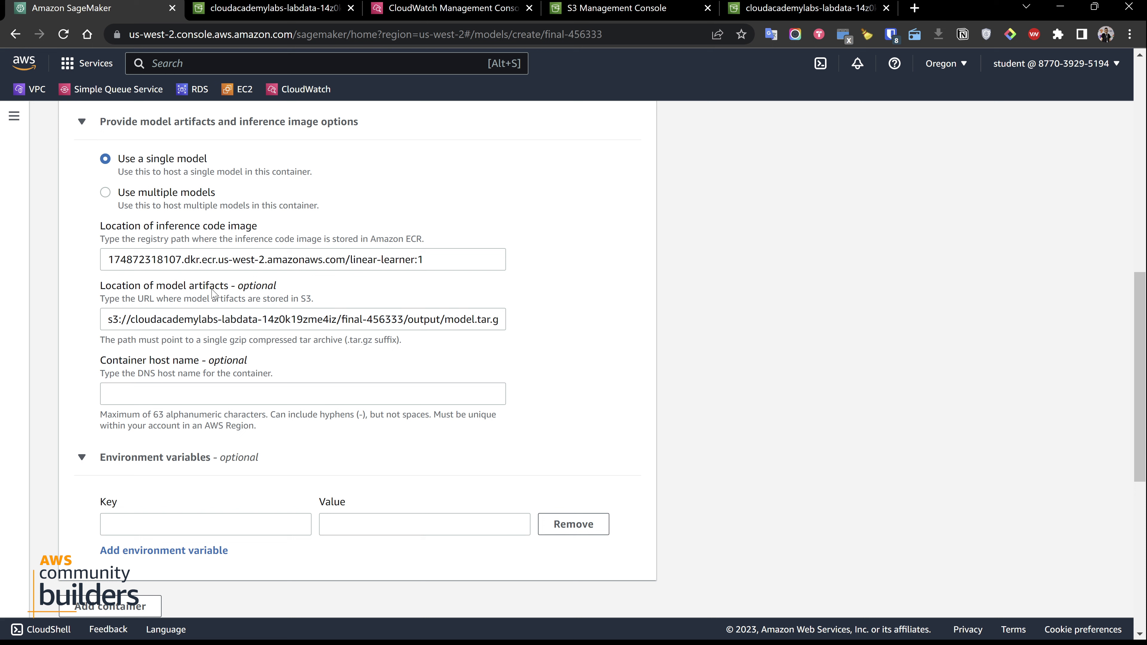
drag(207, 319, 446, 337)
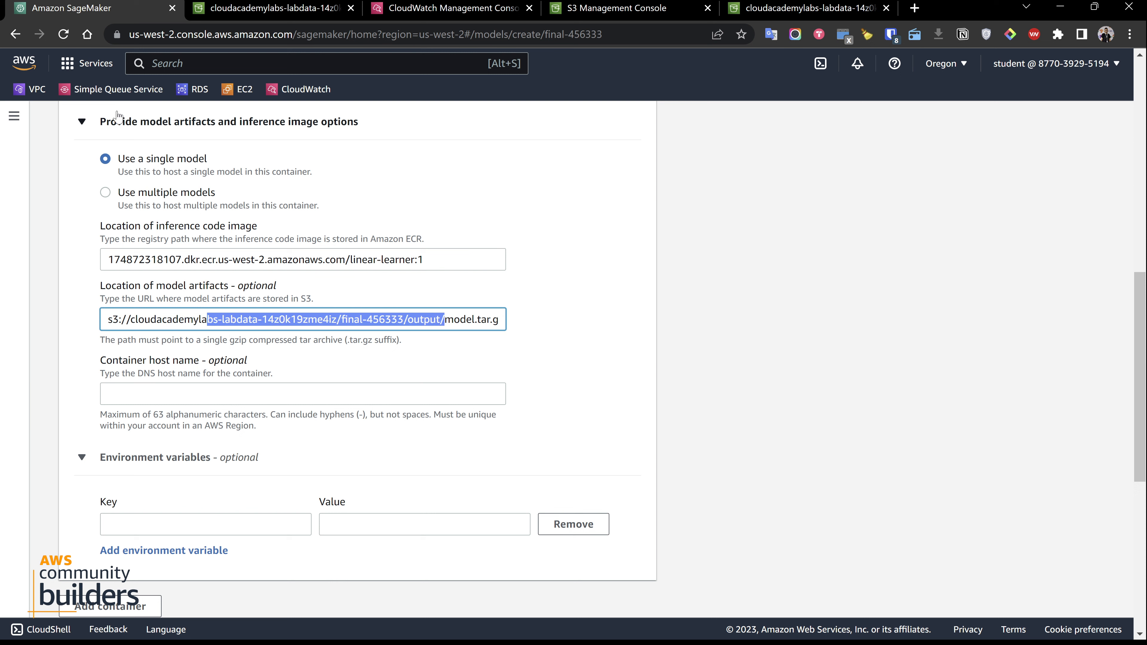
Show the SageMaker navigation and expand its Inference section
click(15, 126)
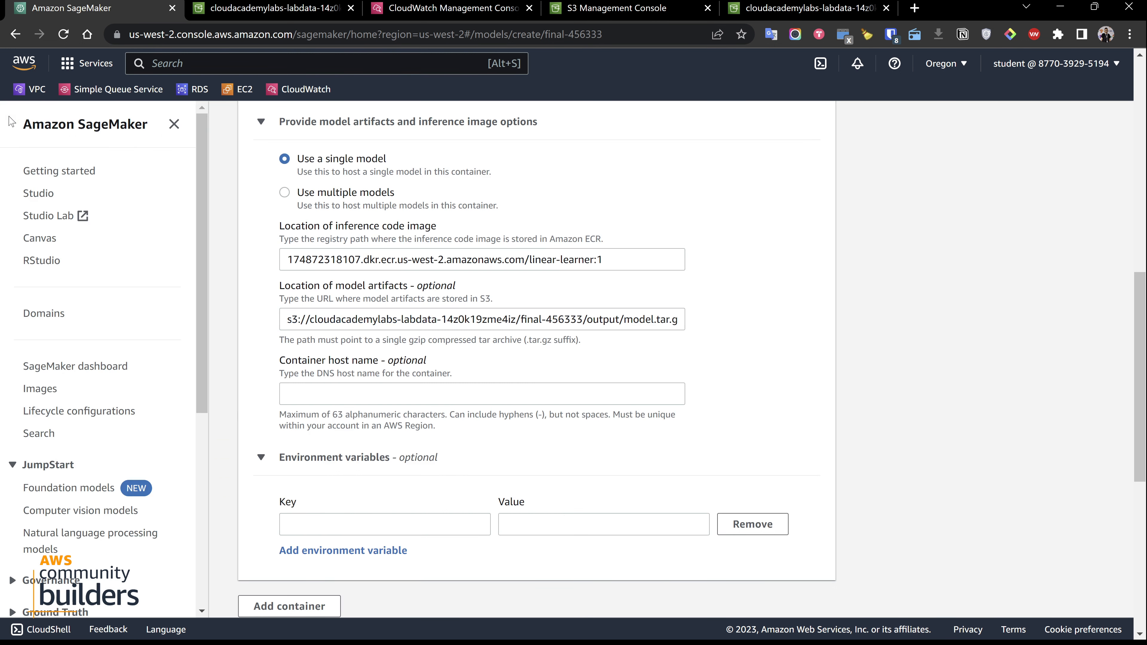
scroll(97, 278, down, 5)
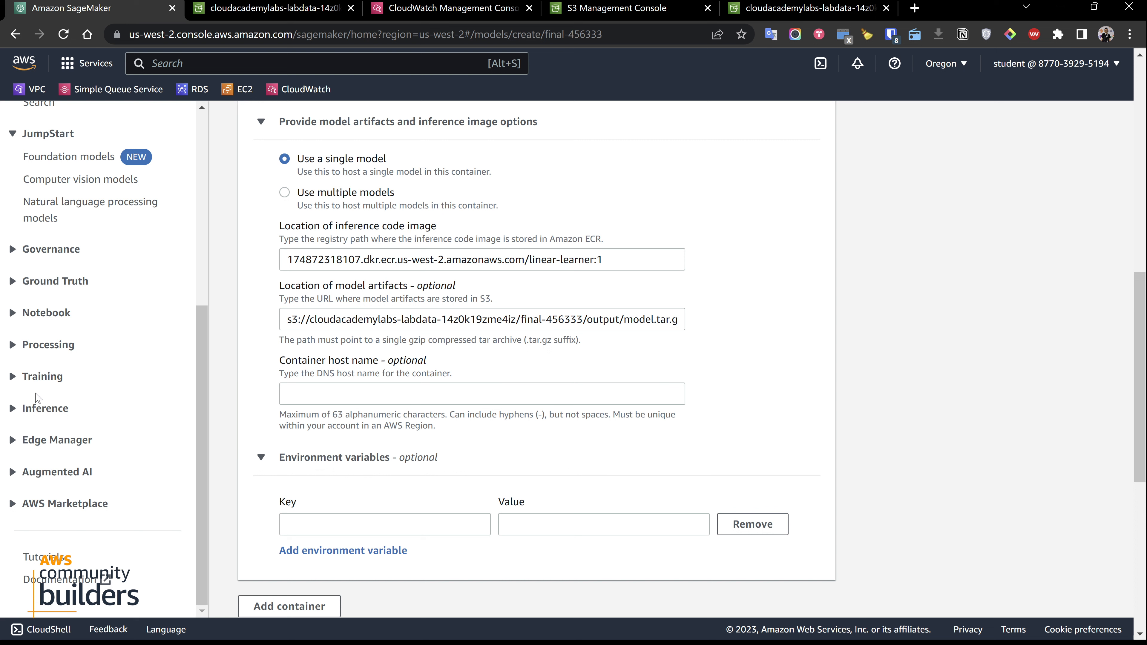
click(40, 408)
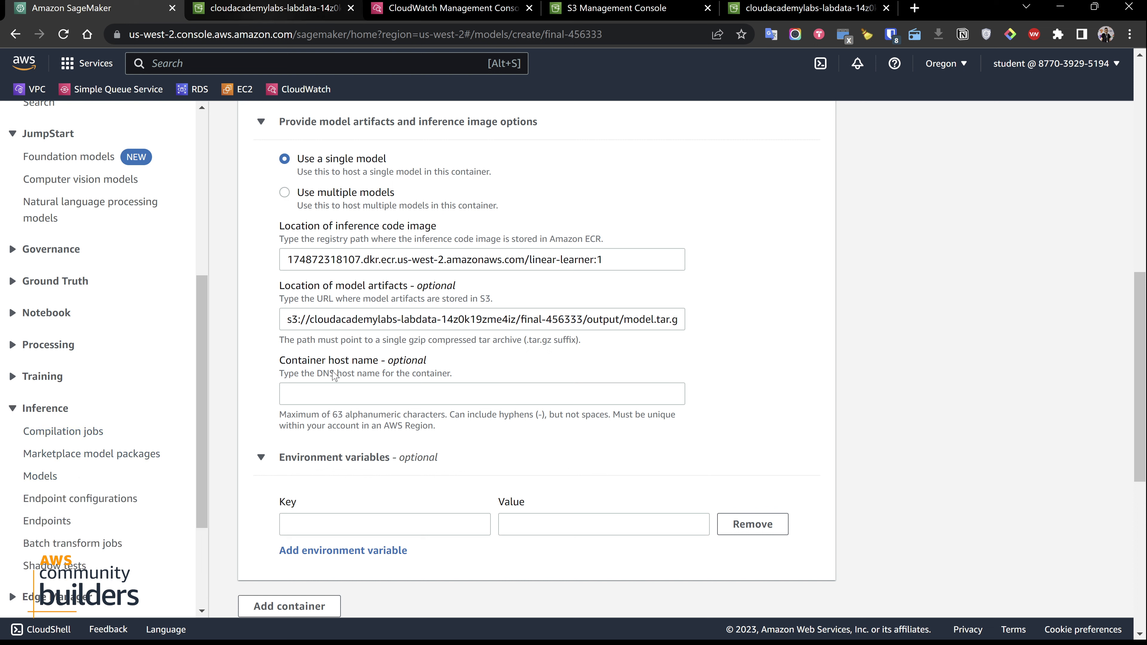
Inspect the lab data bucket in S3 and open final-456333/output/ to view the model.tar.gz artifact
click(279, 3)
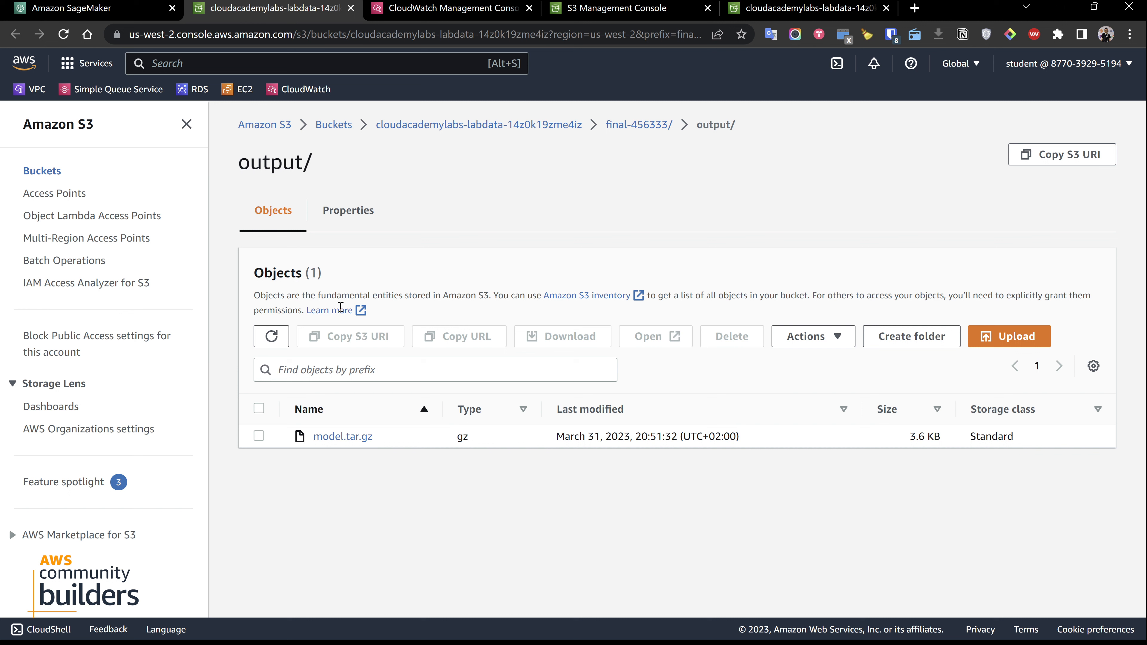
click(428, 125)
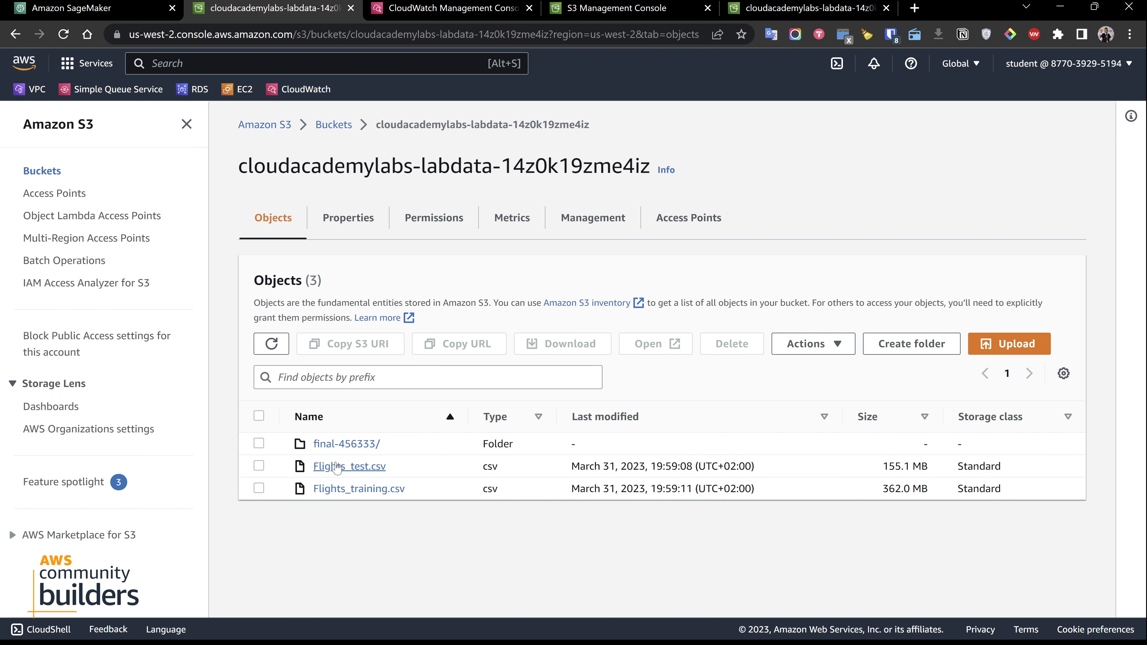
click(355, 447)
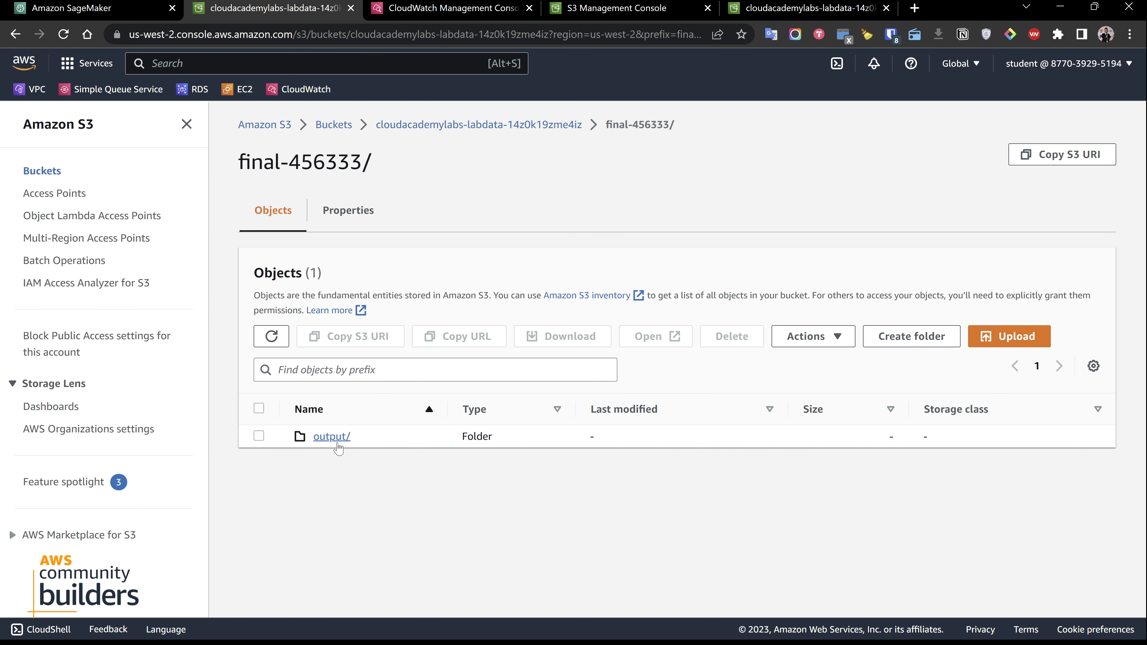
click(337, 446)
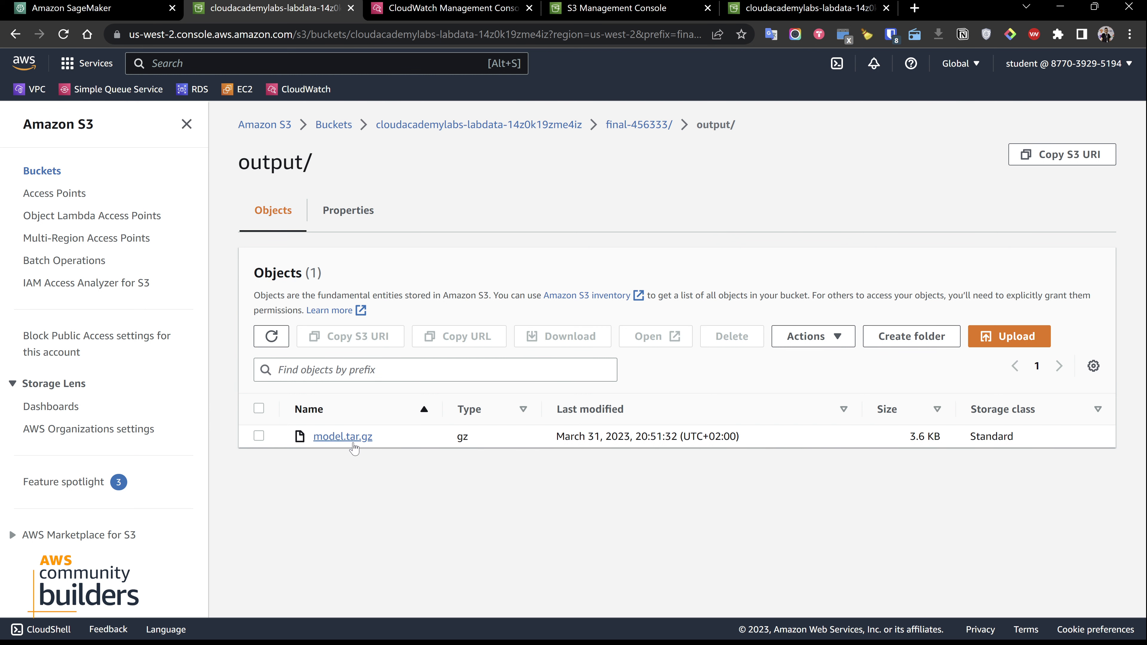
Return to the SageMaker model form and create the model with network isolation off, No VPC and no tags
click(124, 8)
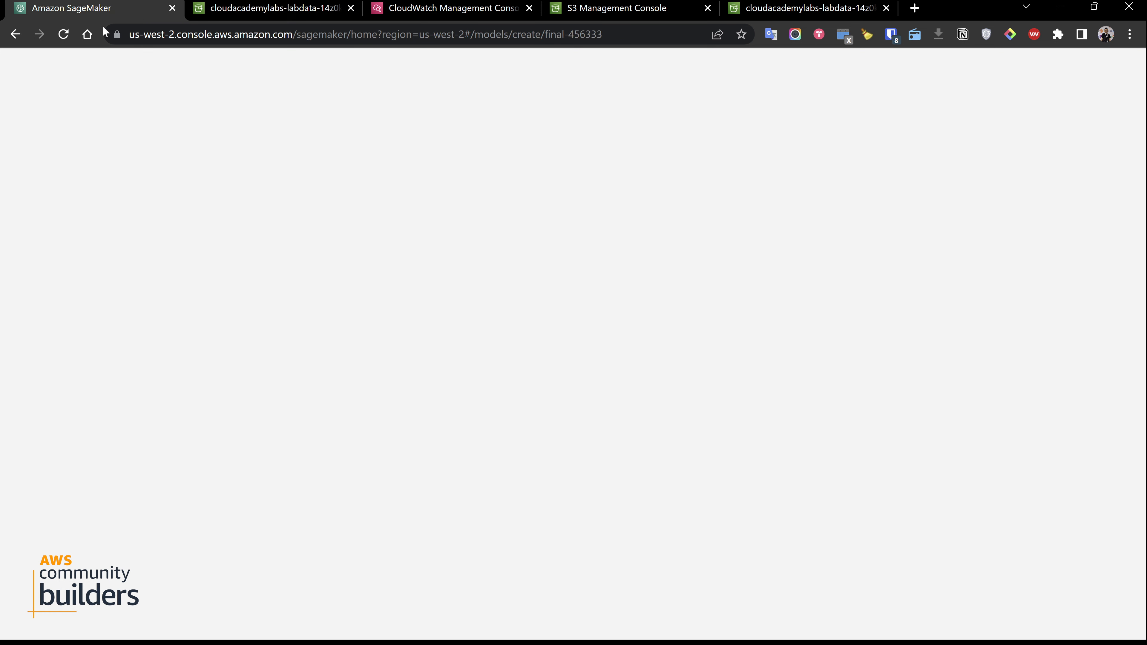
scroll(465, 379, down, 3)
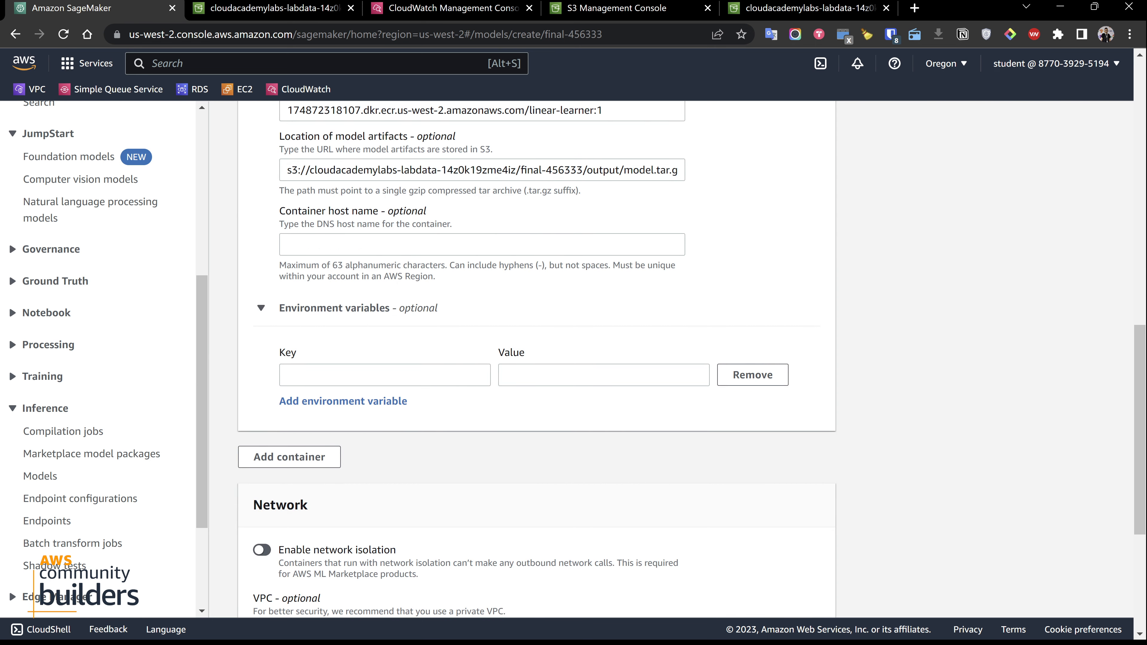
scroll(342, 176, up, 4)
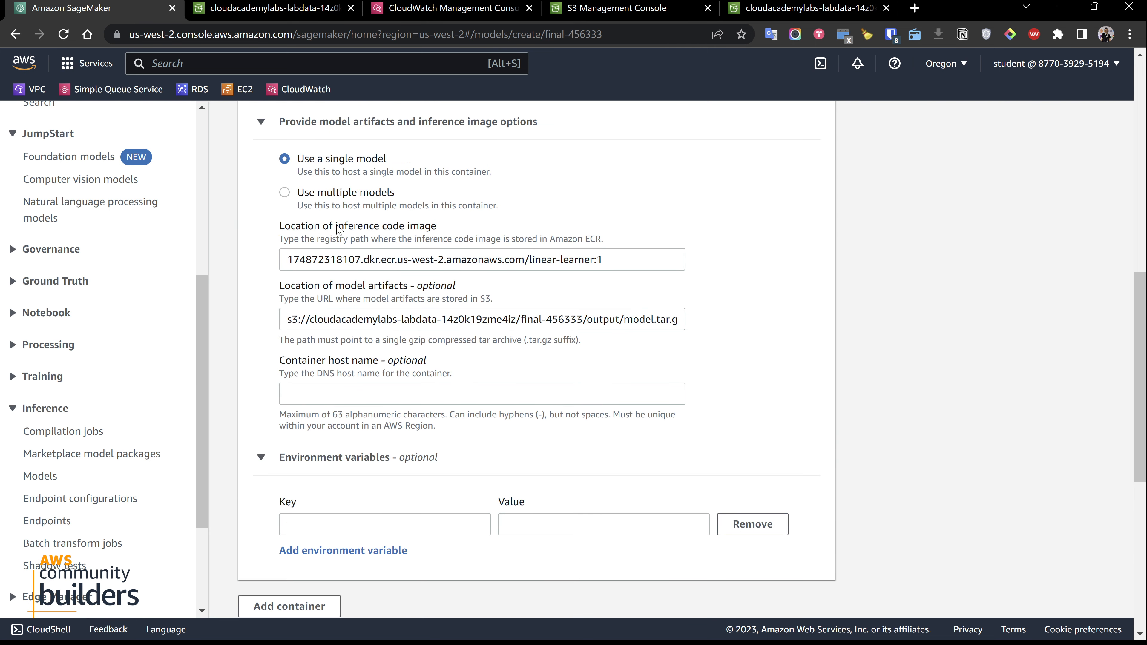
scroll(414, 310, down, 7)
scroll(442, 312, down, 2)
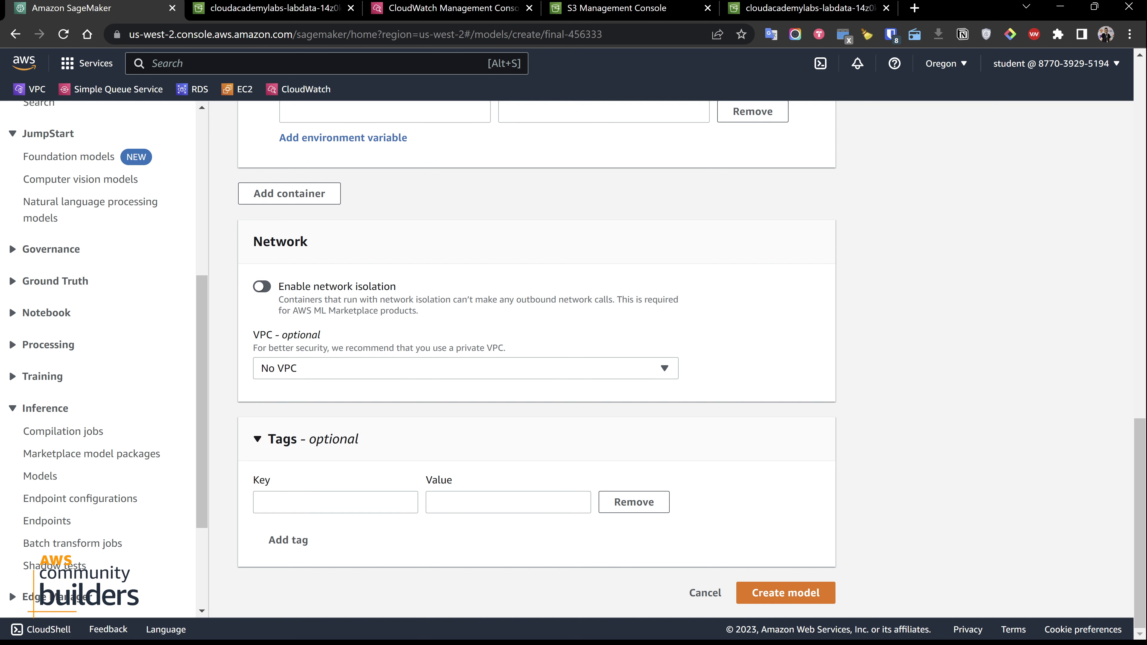
click(785, 593)
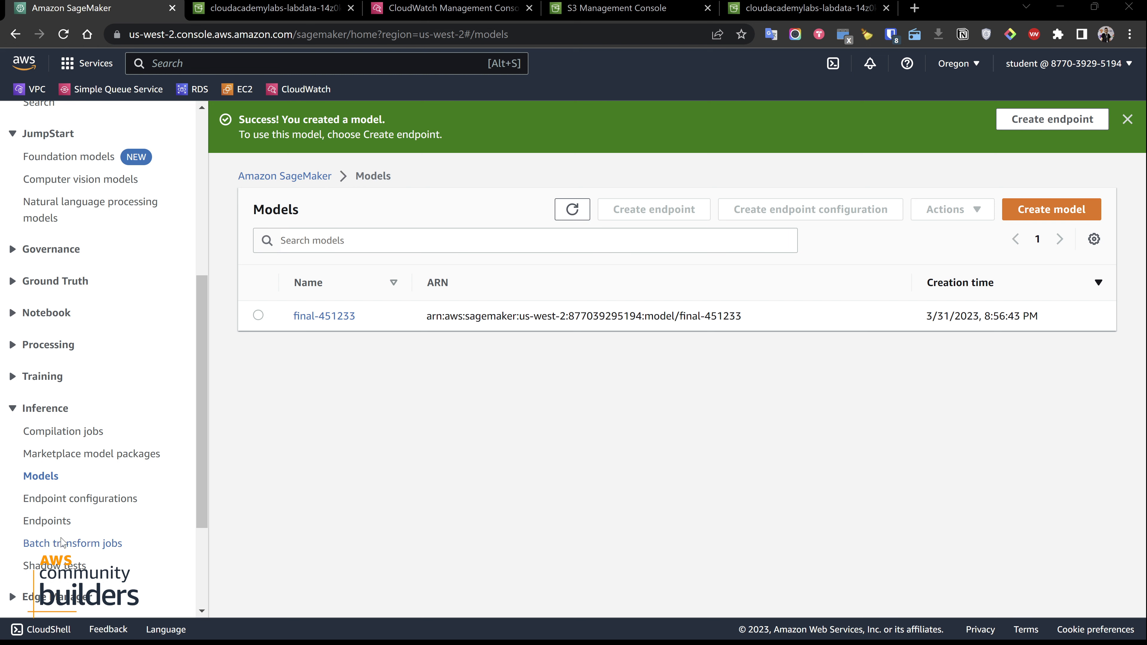
Start creating a SageMaker endpoint and name it fianl-451233
click(49, 521)
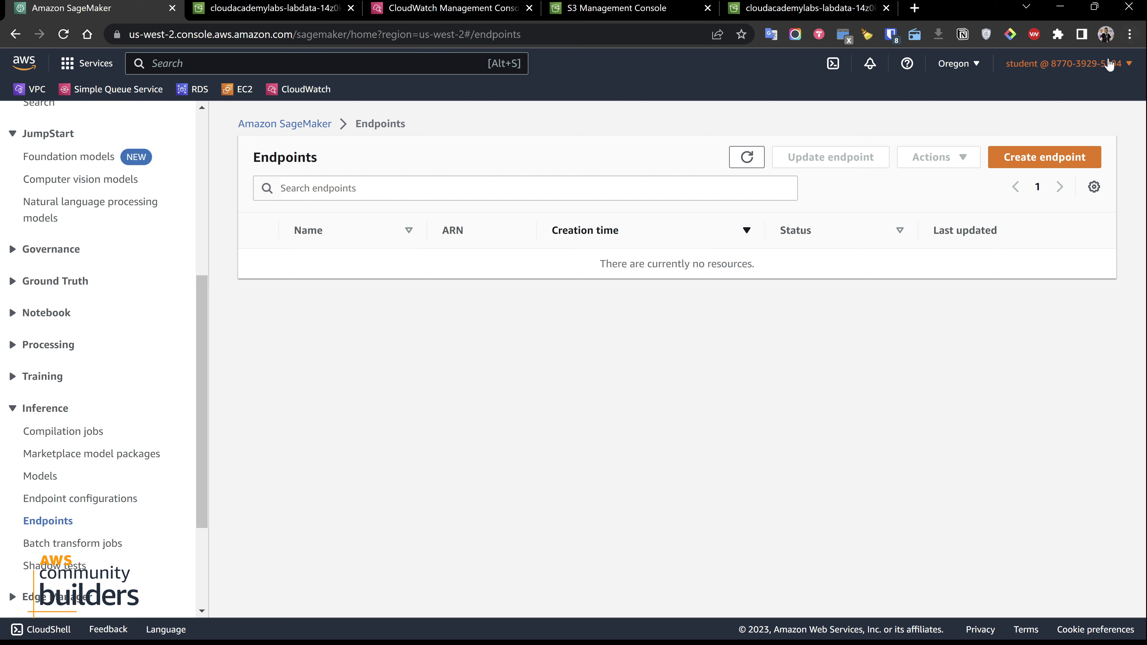
click(1024, 163)
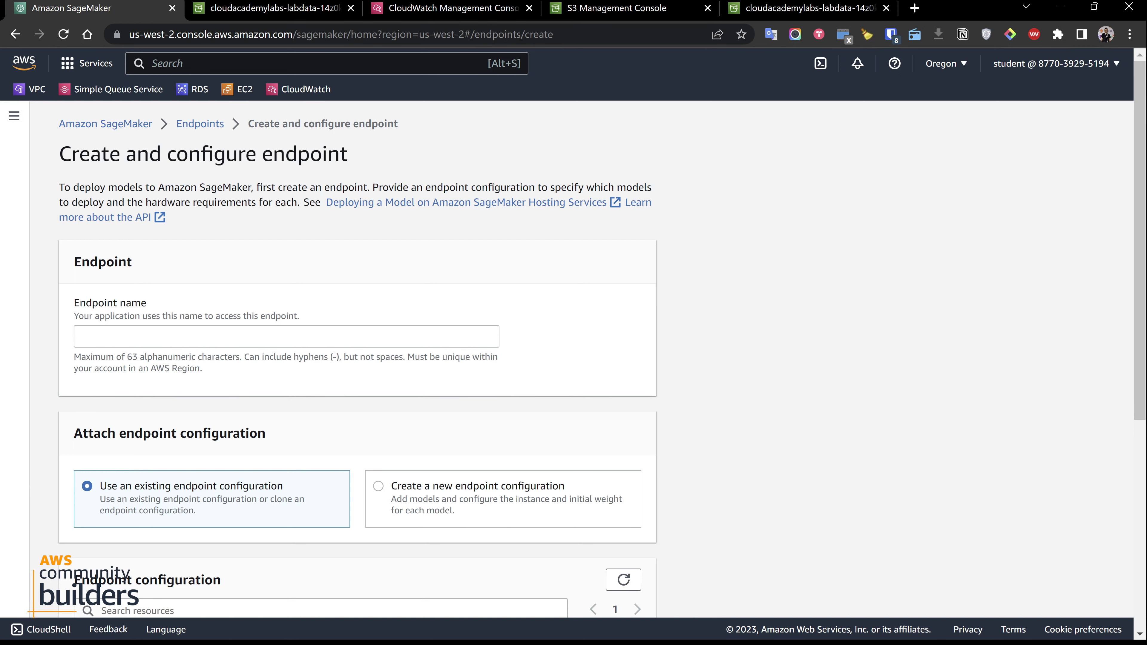
scroll(408, 298, down, 3)
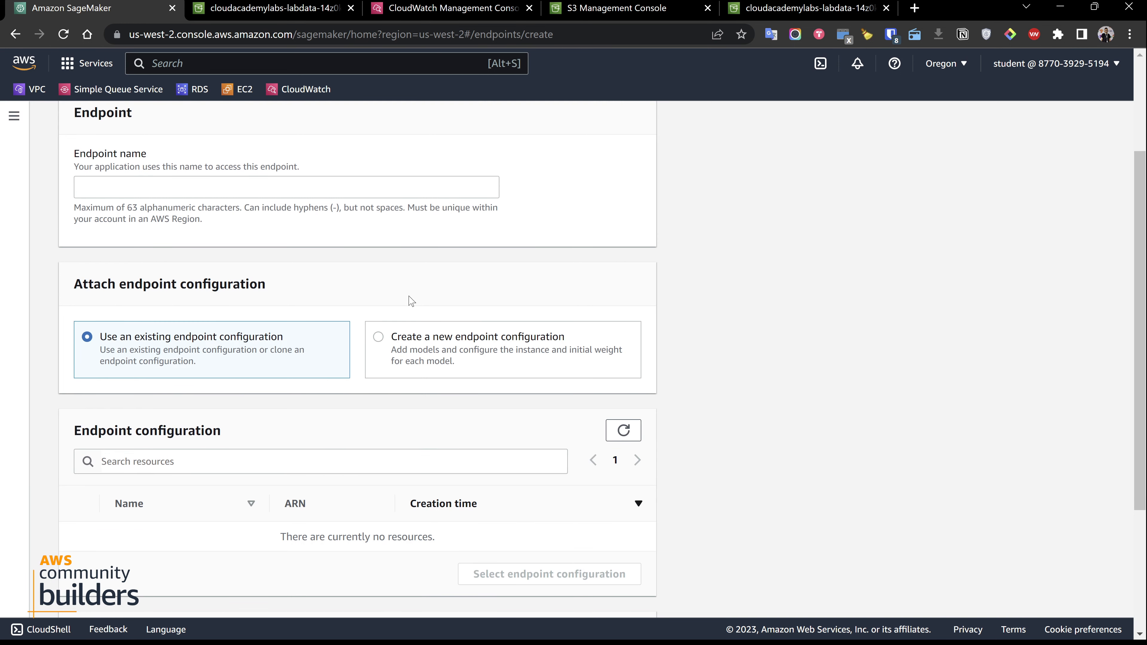
click(179, 187)
text(fianl)
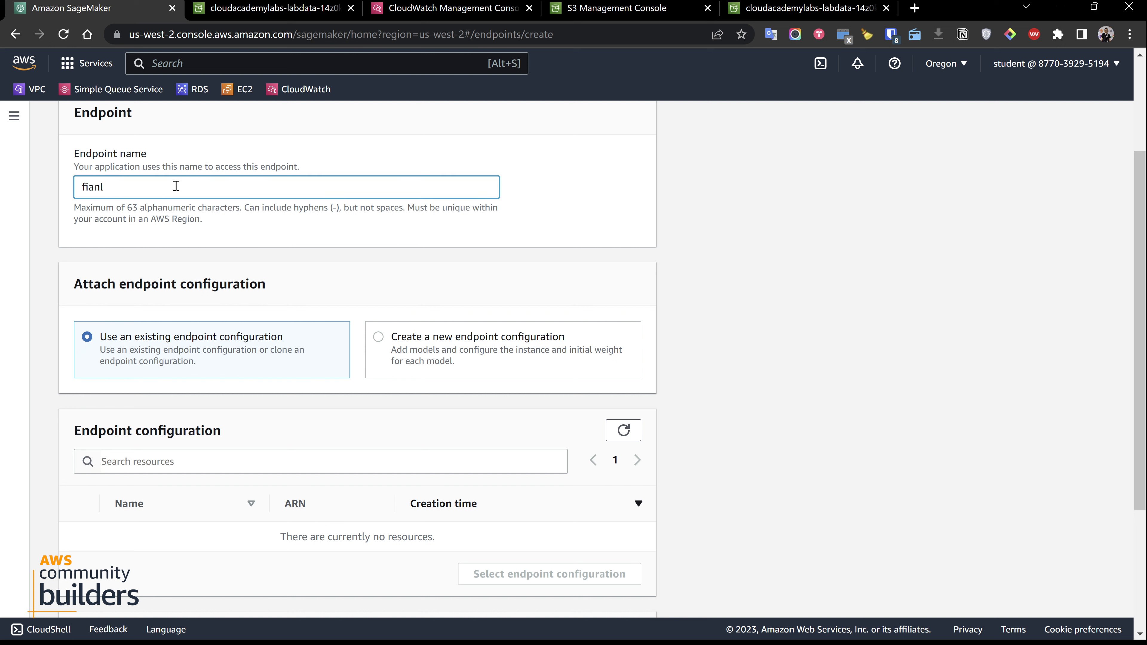
text(-451233)
Choose to create a new endpoint configuration and name it final-451233
click(475, 356)
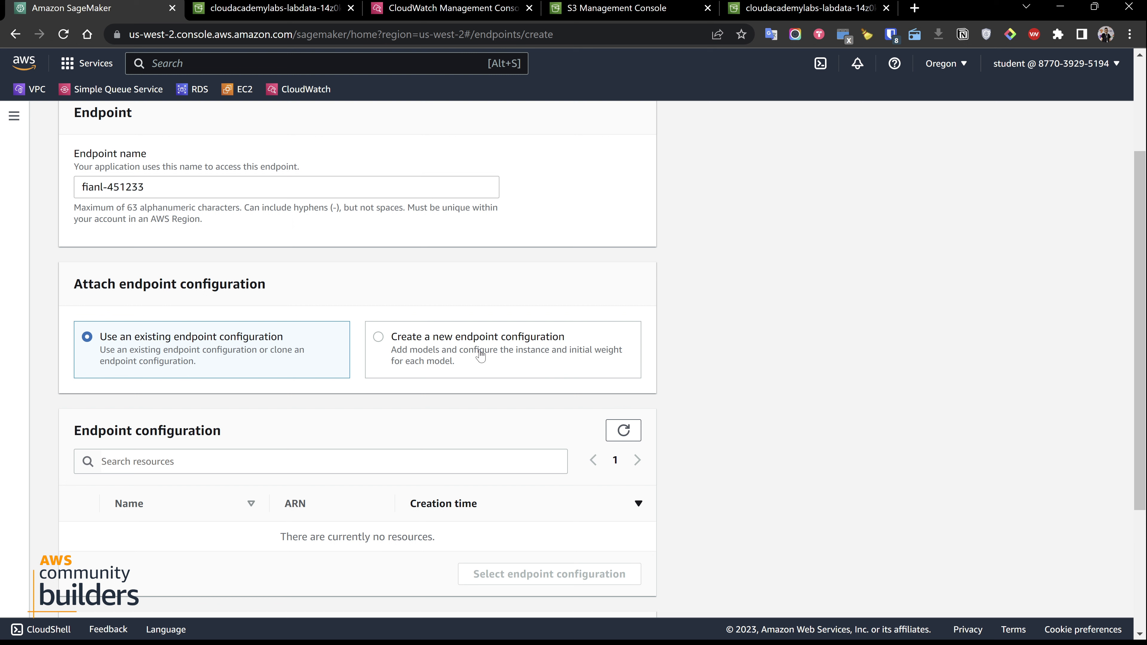
click(391, 349)
scroll(390, 347, down, 6)
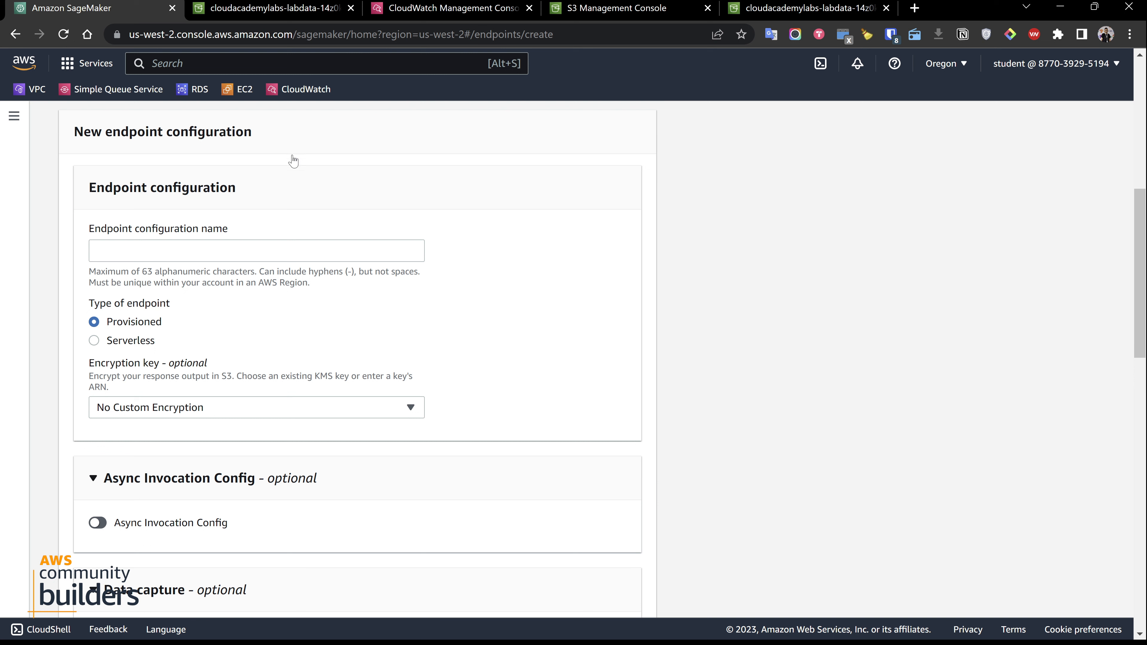
click(235, 250)
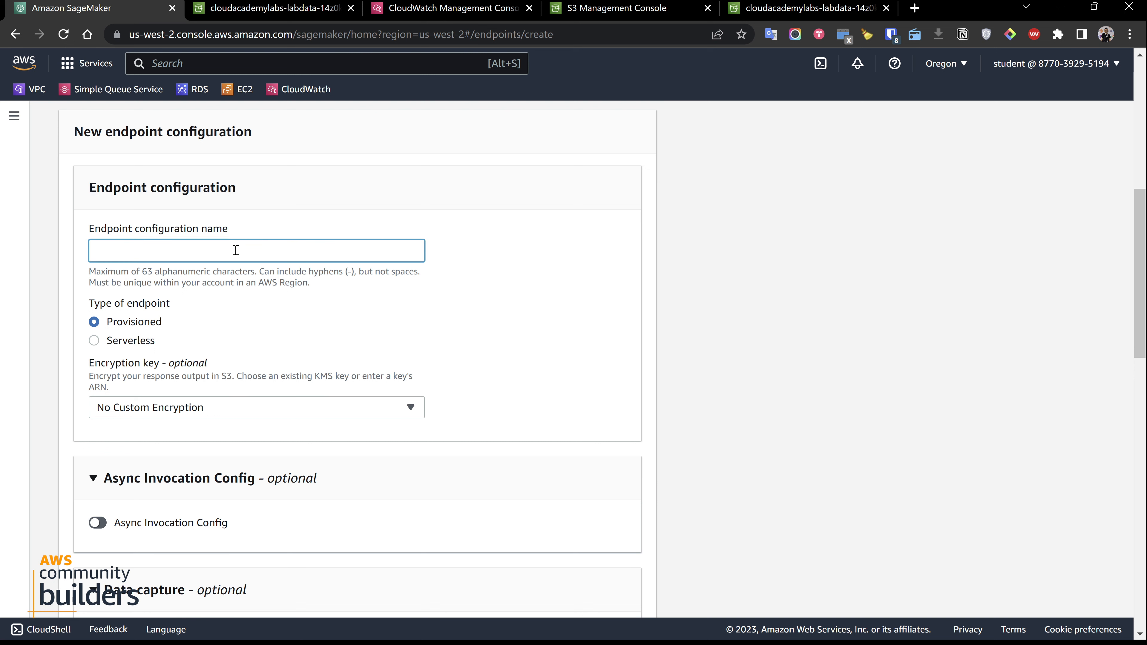
text(final-451233)
Check the endpoint name and configuration choice, and examine the Provisioned and Serverless endpoint types
scroll(190, 189, up, 5)
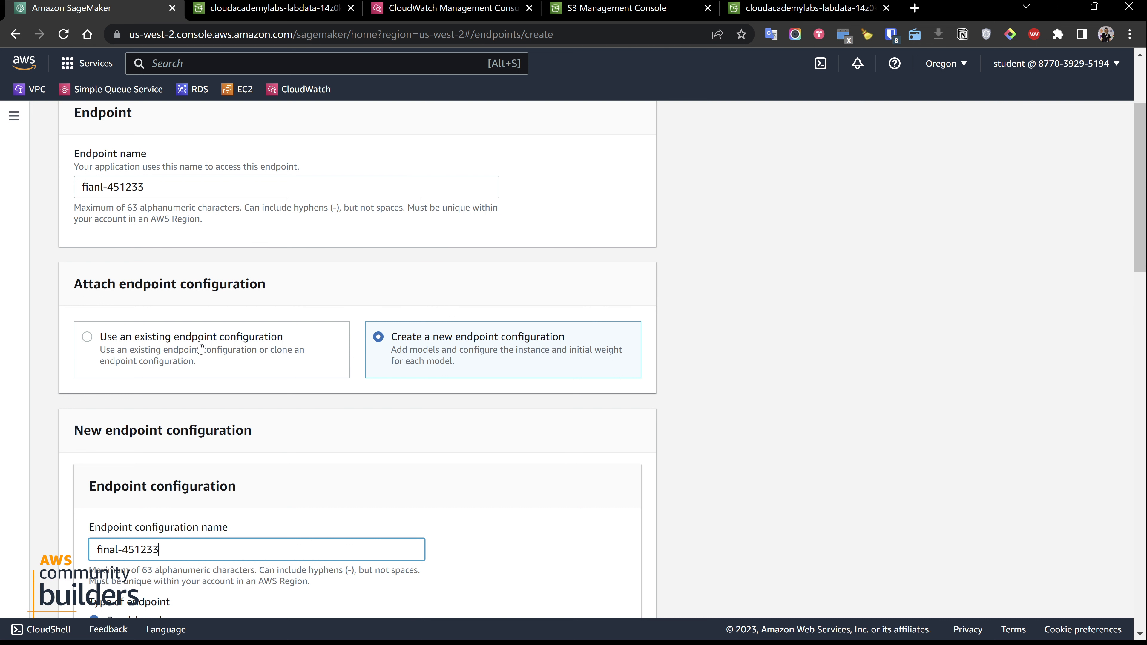
scroll(219, 334, down, 3)
scroll(219, 332, down, 3)
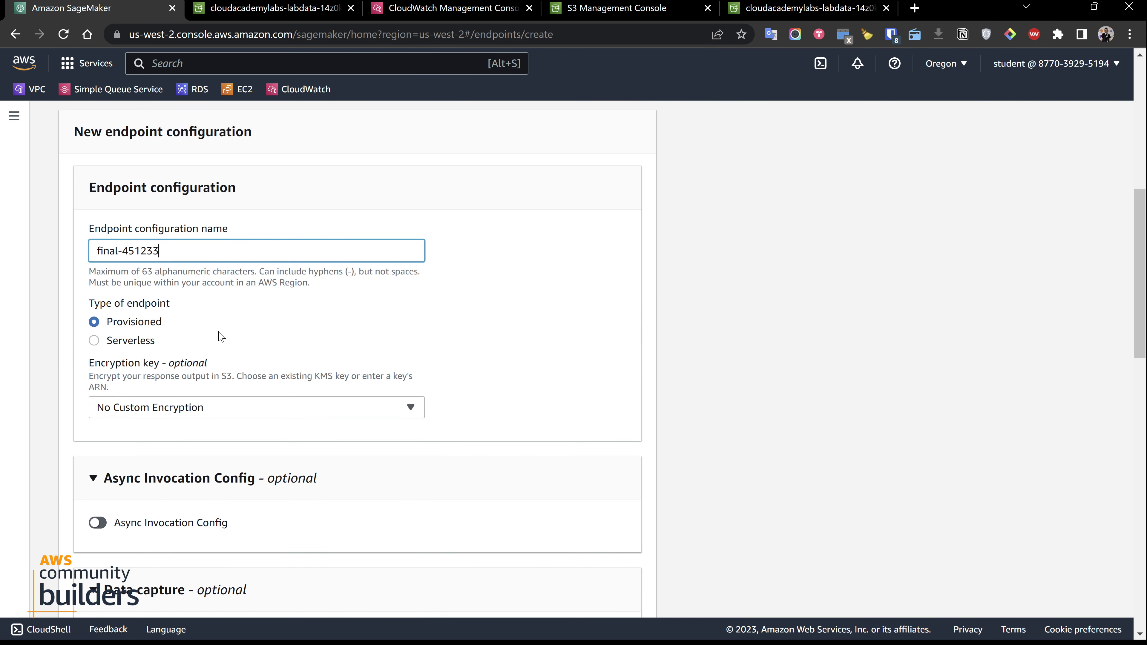
click(95, 341)
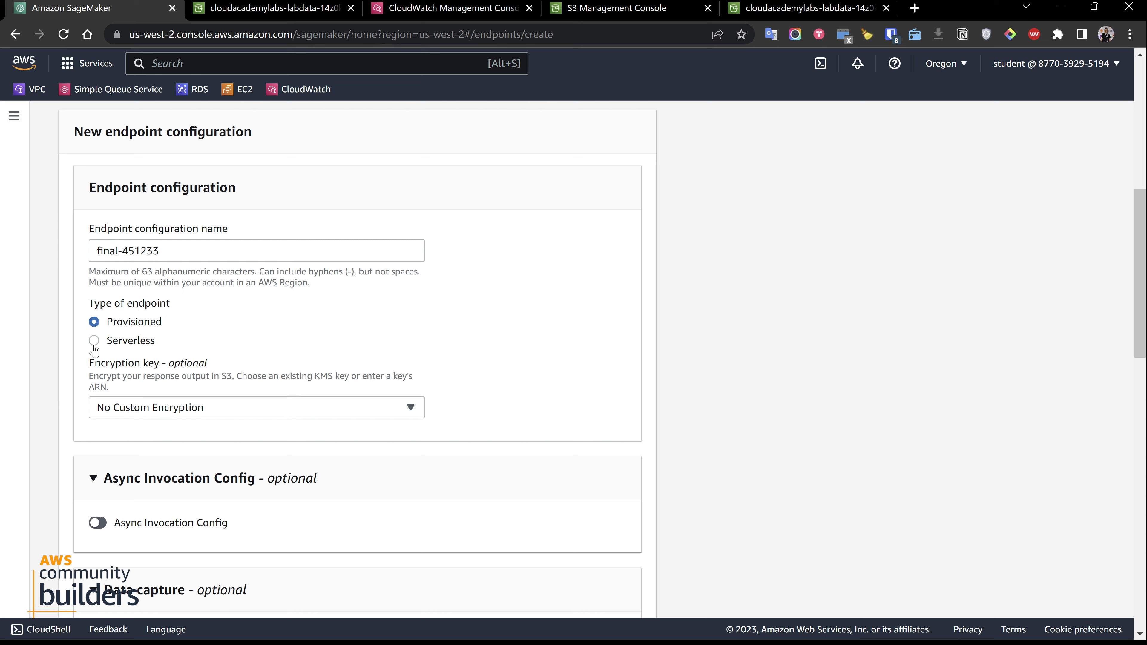
Set the endpoint type to Serverless and try to create the endpoint configuration without a production variant
click(93, 349)
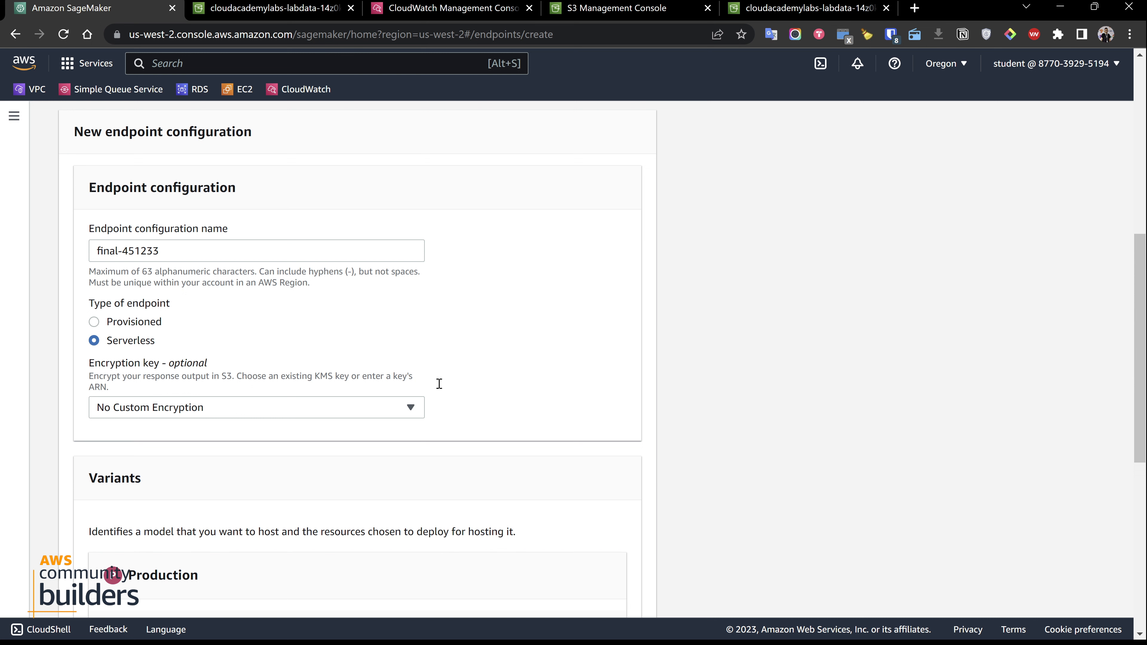
scroll(450, 376, down, 5)
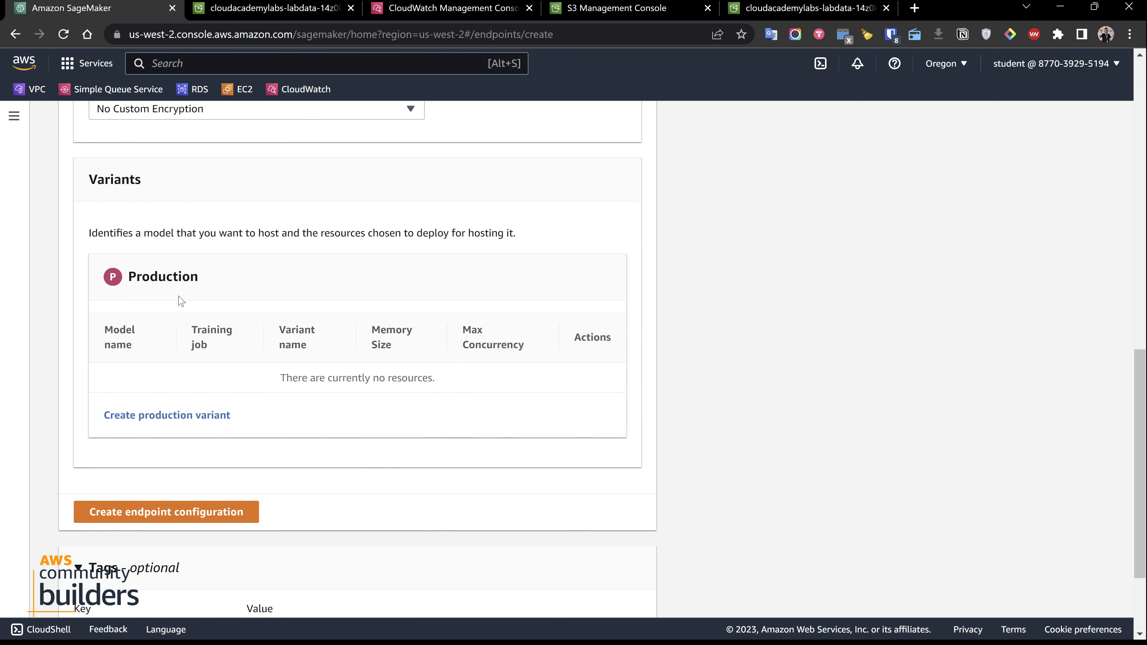
scroll(181, 301, down, 3)
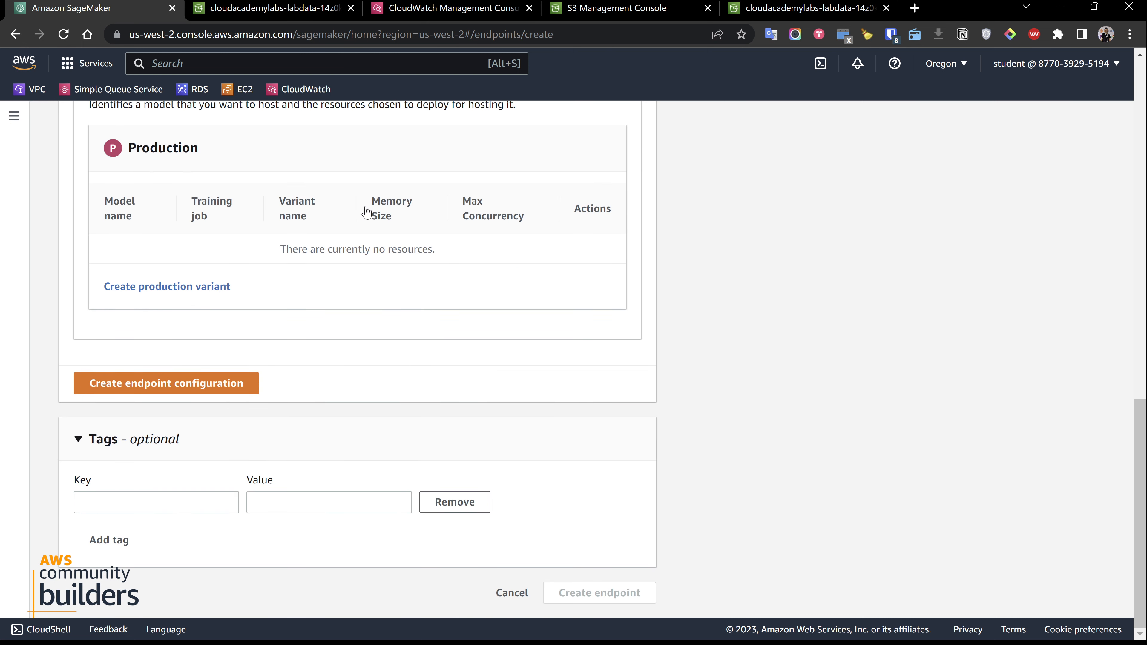
click(185, 384)
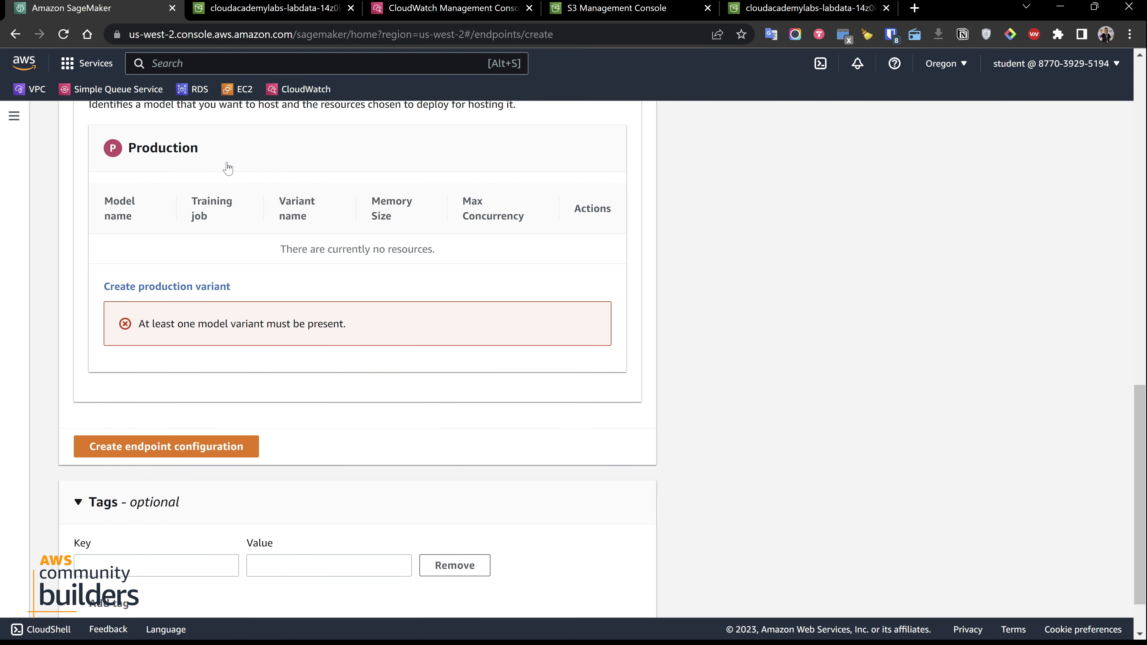
Create a production variant in the endpoint configuration using the final-451233 model
scroll(294, 350, up, 7)
scroll(292, 355, up, 3)
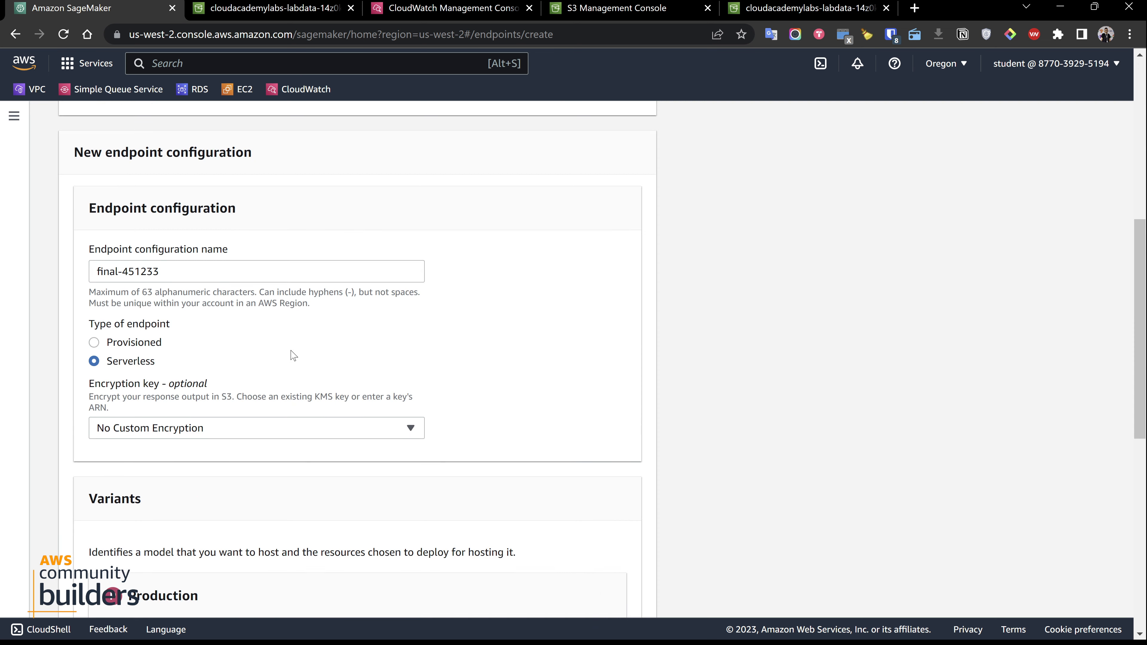
scroll(293, 356, down, 10)
scroll(293, 356, up, 3)
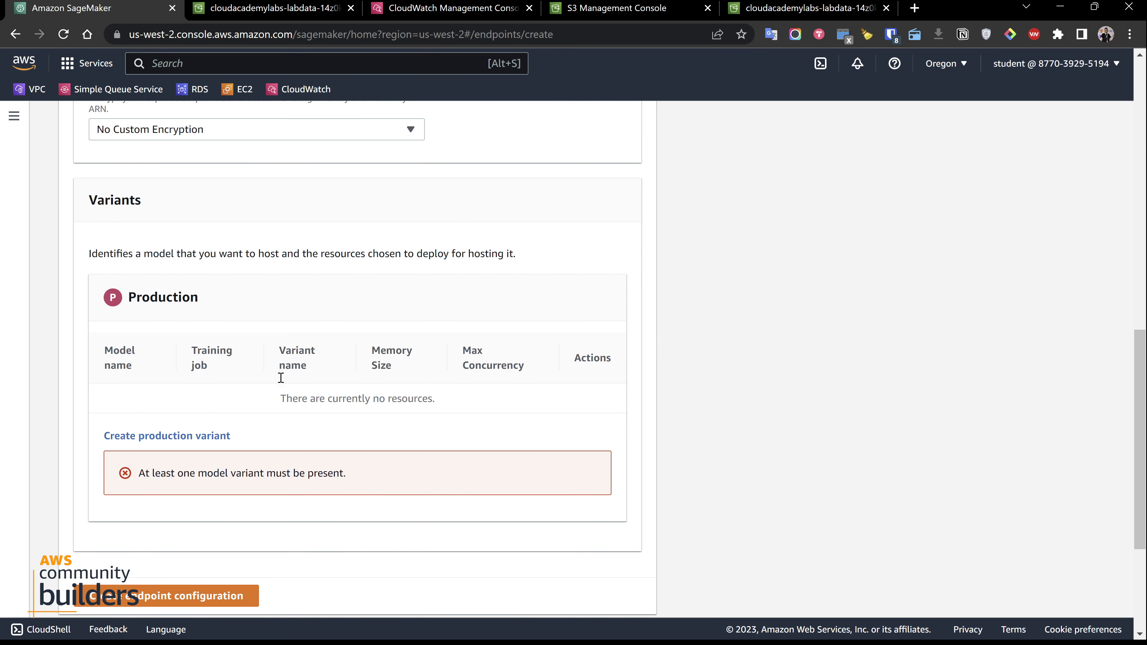
click(159, 439)
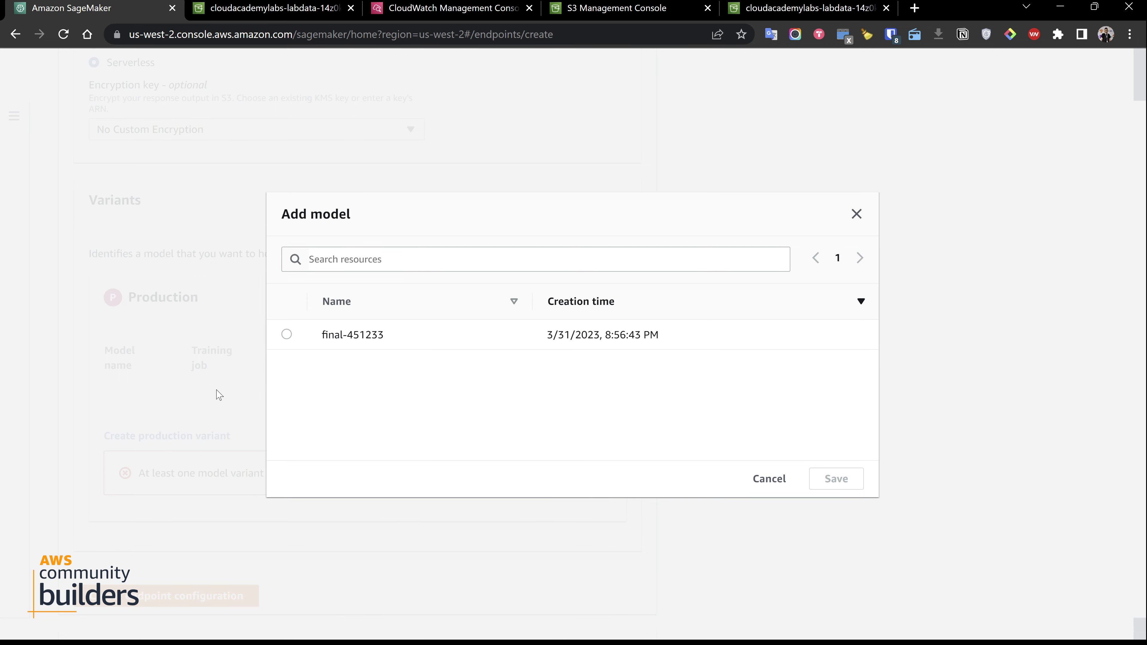
click(776, 480)
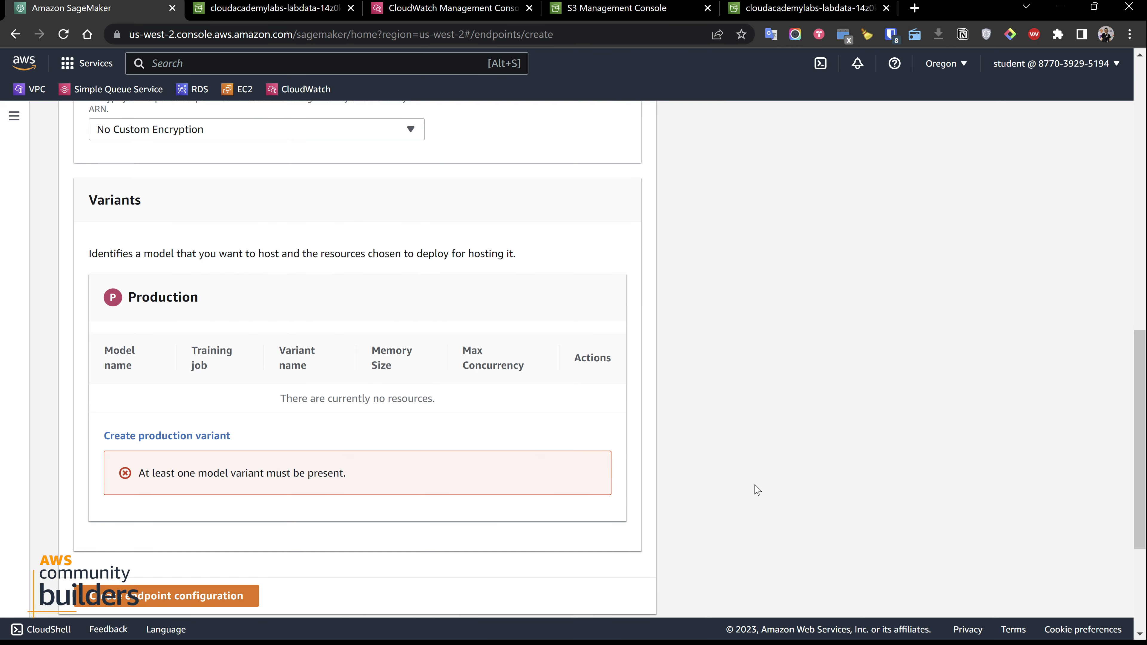
click(159, 439)
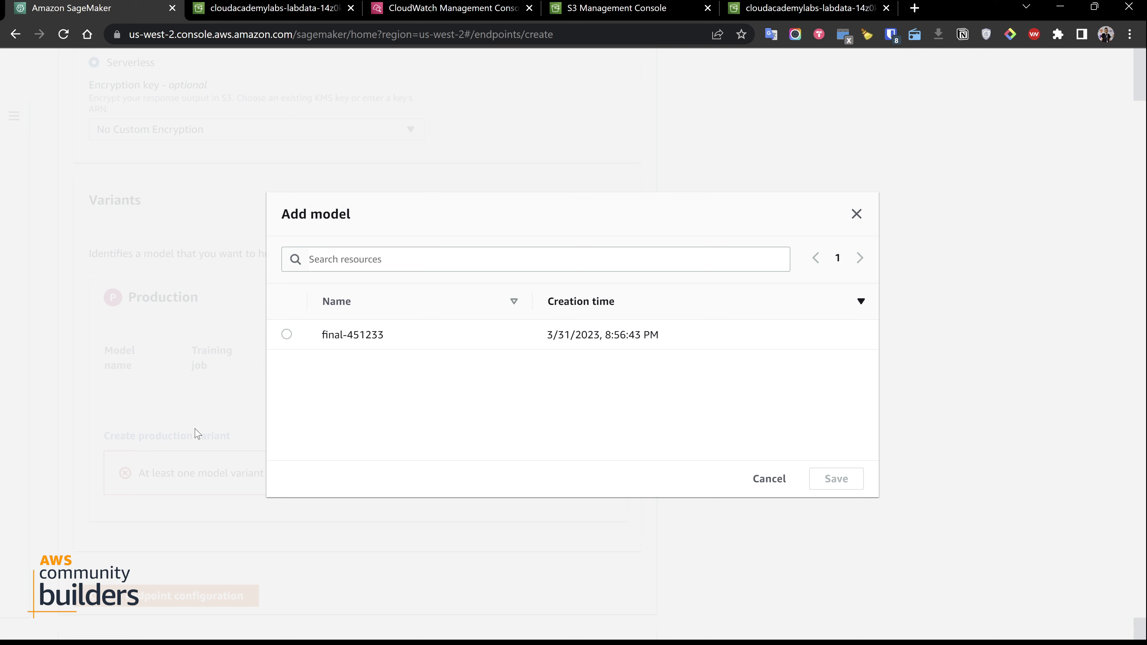
click(291, 335)
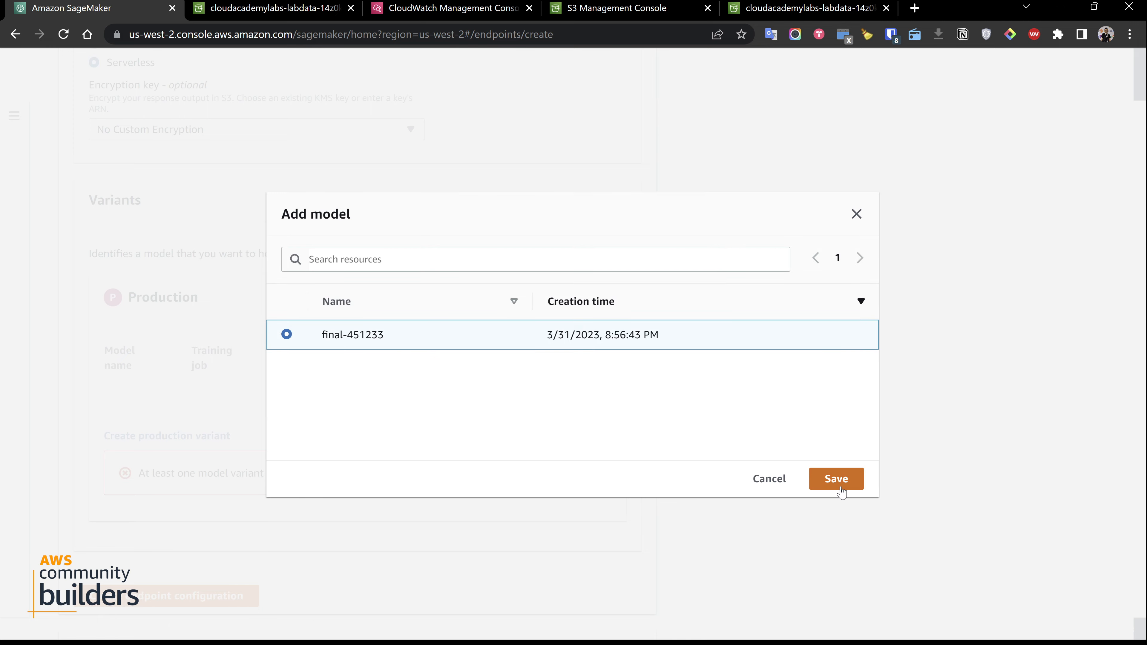
click(838, 488)
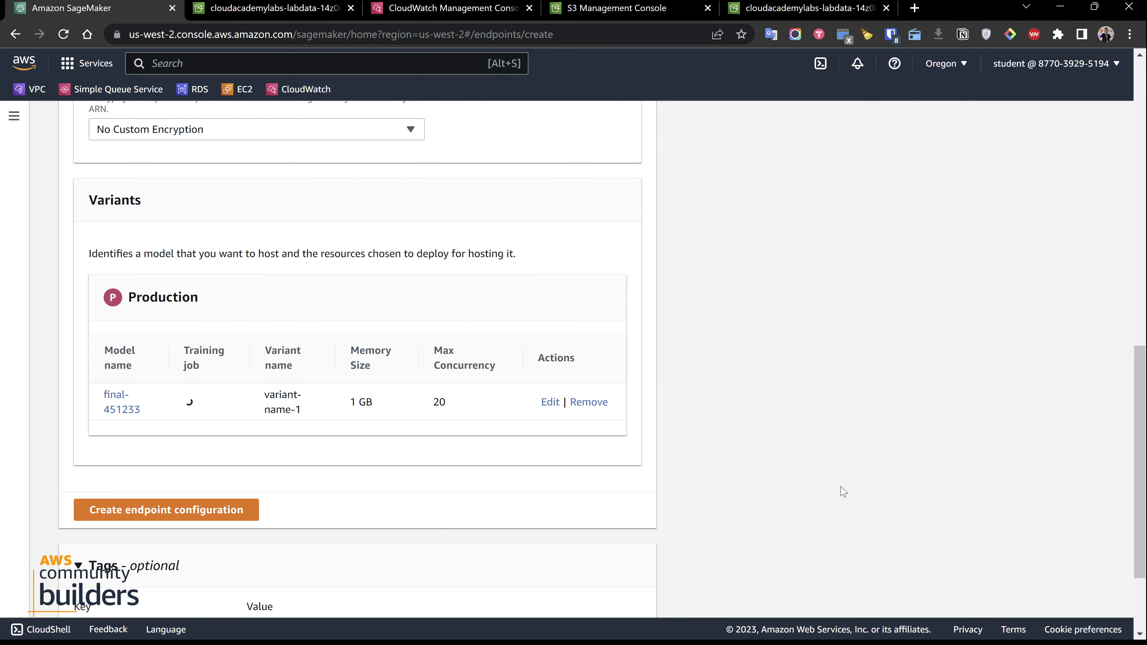
Create the endpoint configuration and submit the endpoint with no tags
click(226, 510)
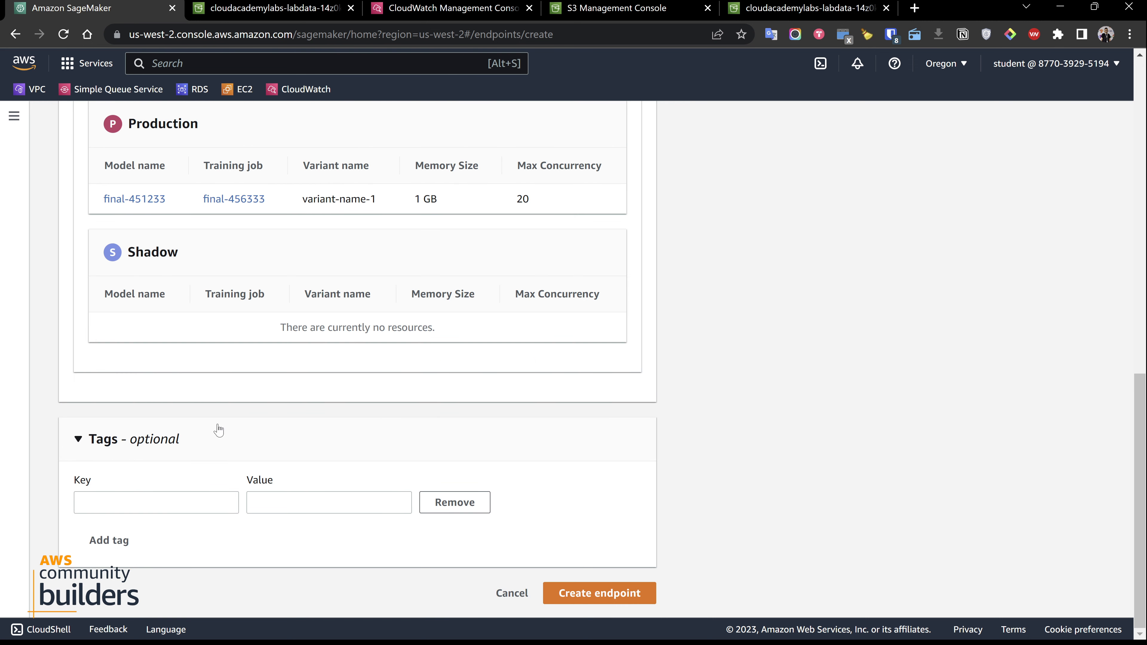
click(596, 590)
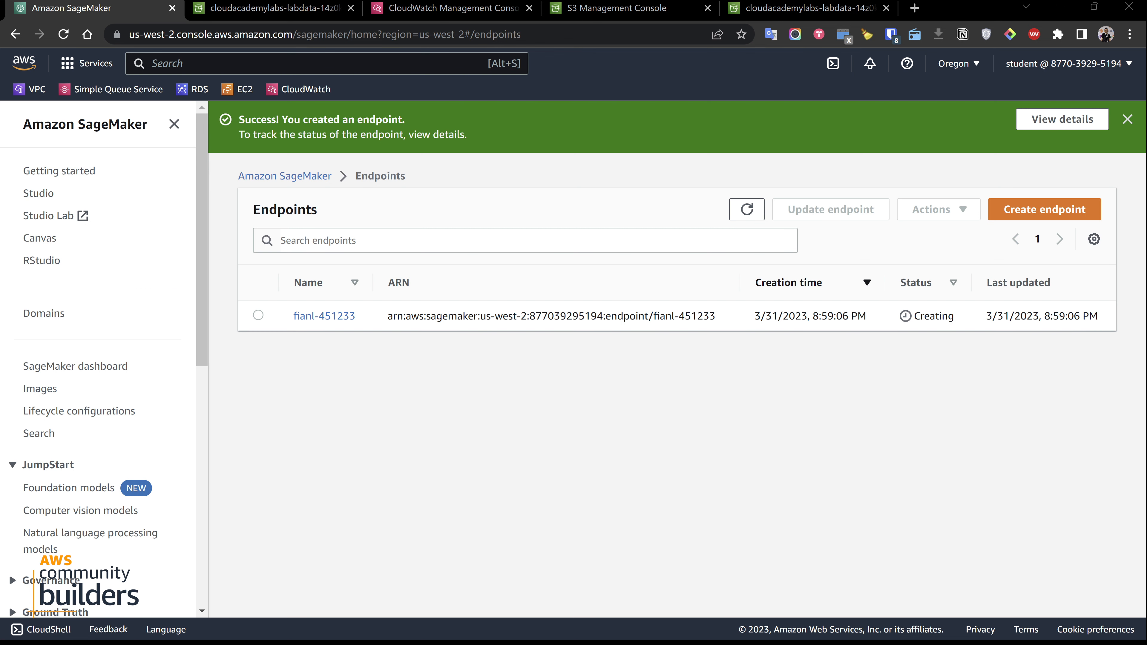
Refresh the endpoints list repeatedly to check the status of the fianl-451233 endpoint
click(749, 209)
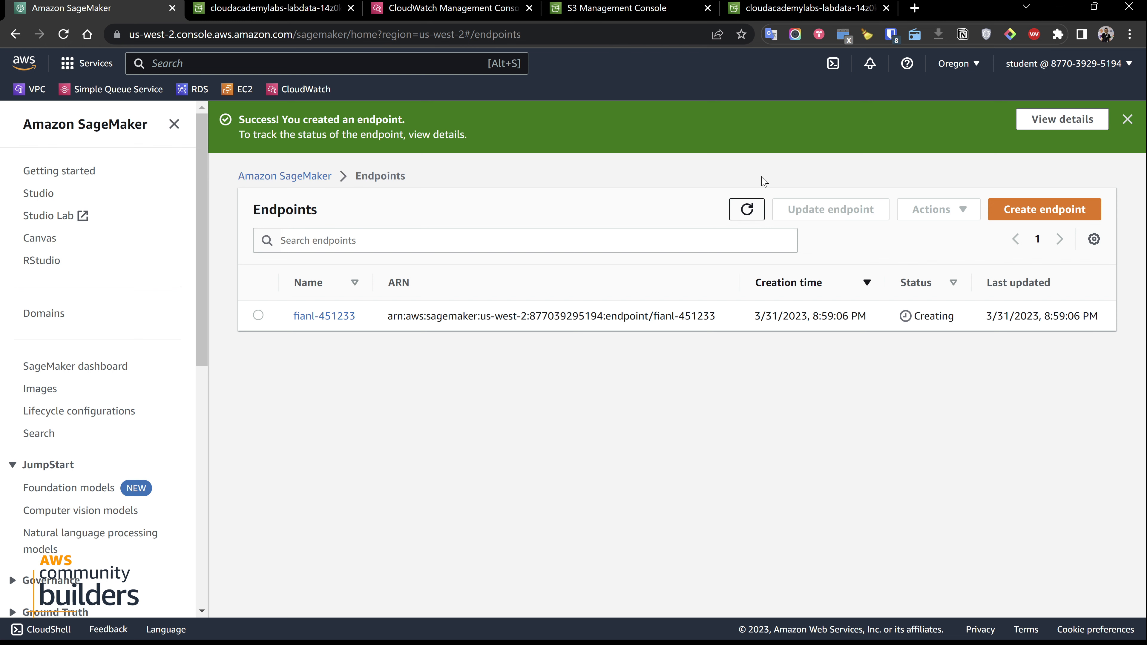
click(741, 204)
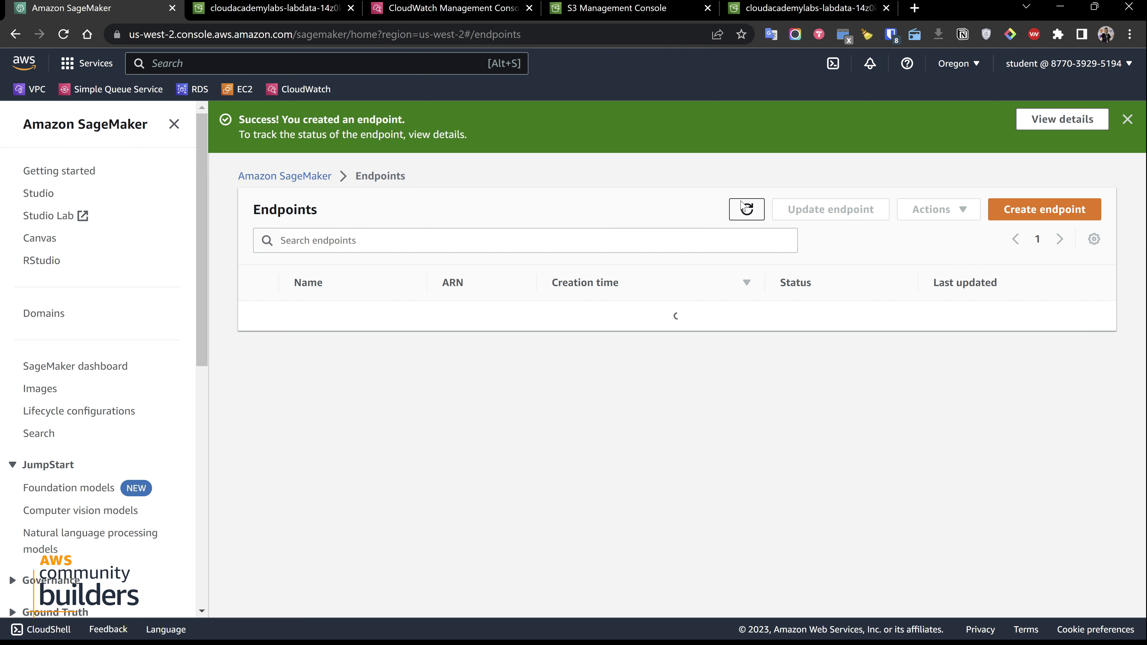
click(740, 205)
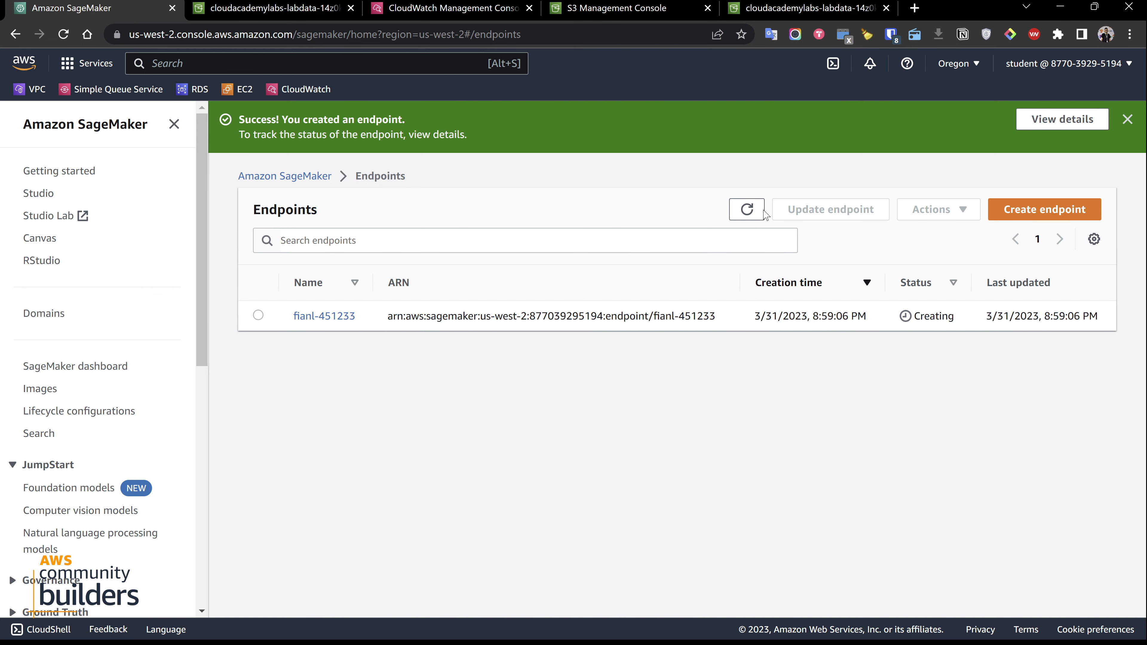
click(751, 214)
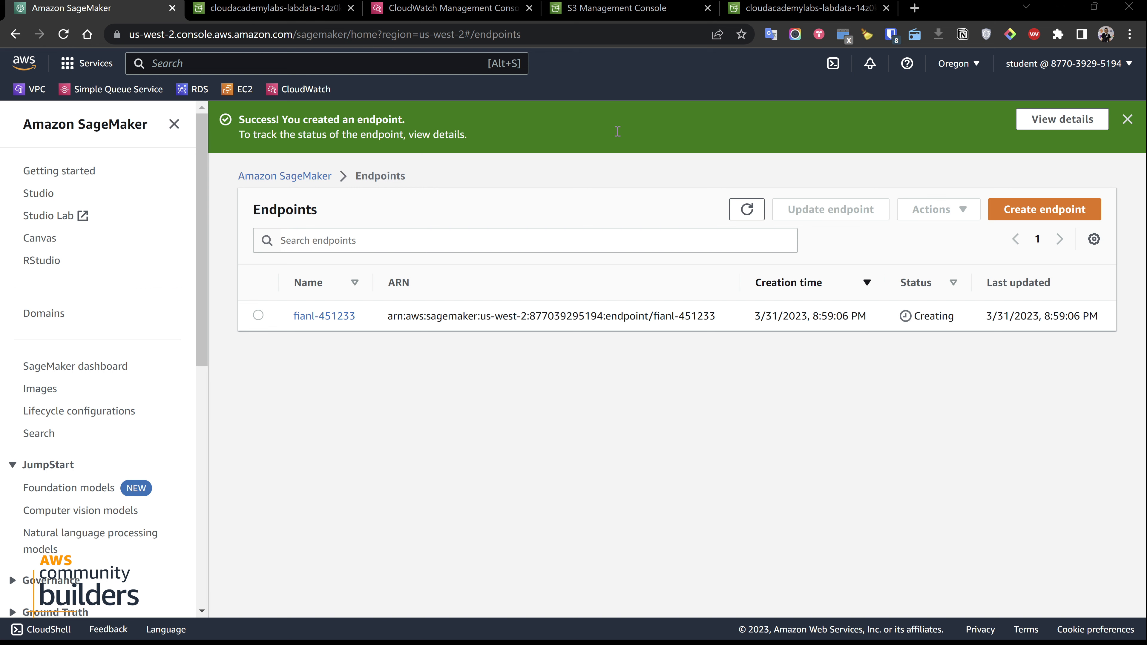
click(747, 210)
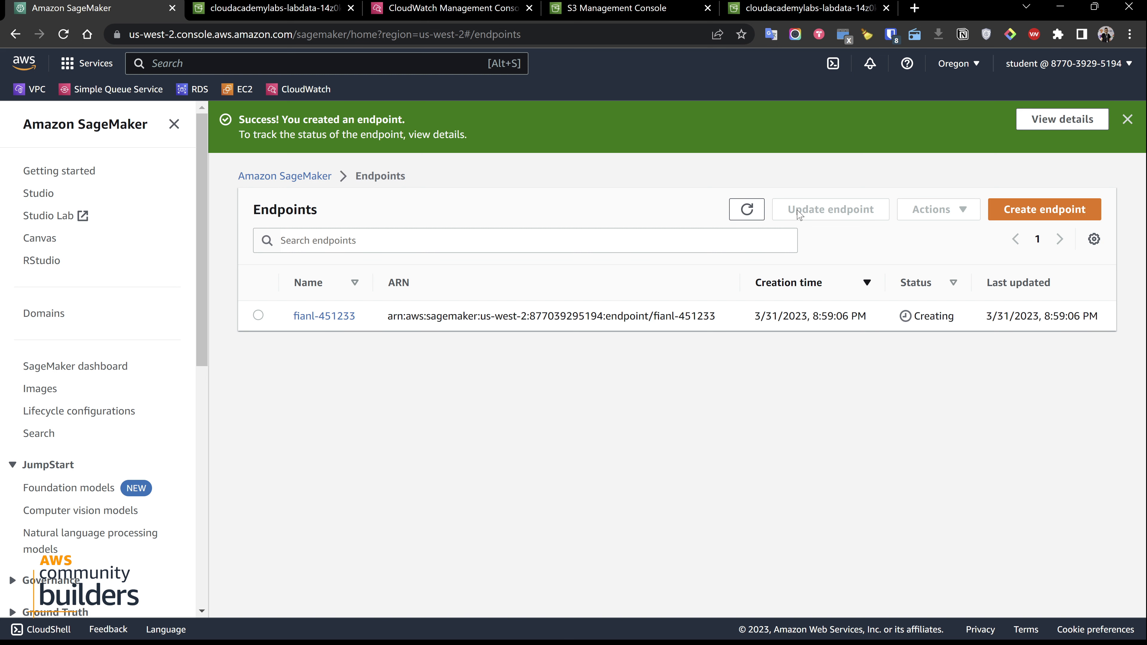
click(748, 211)
Search the AWS services for cloud9 and open Cloud9 in a new browser tab
text(clo)
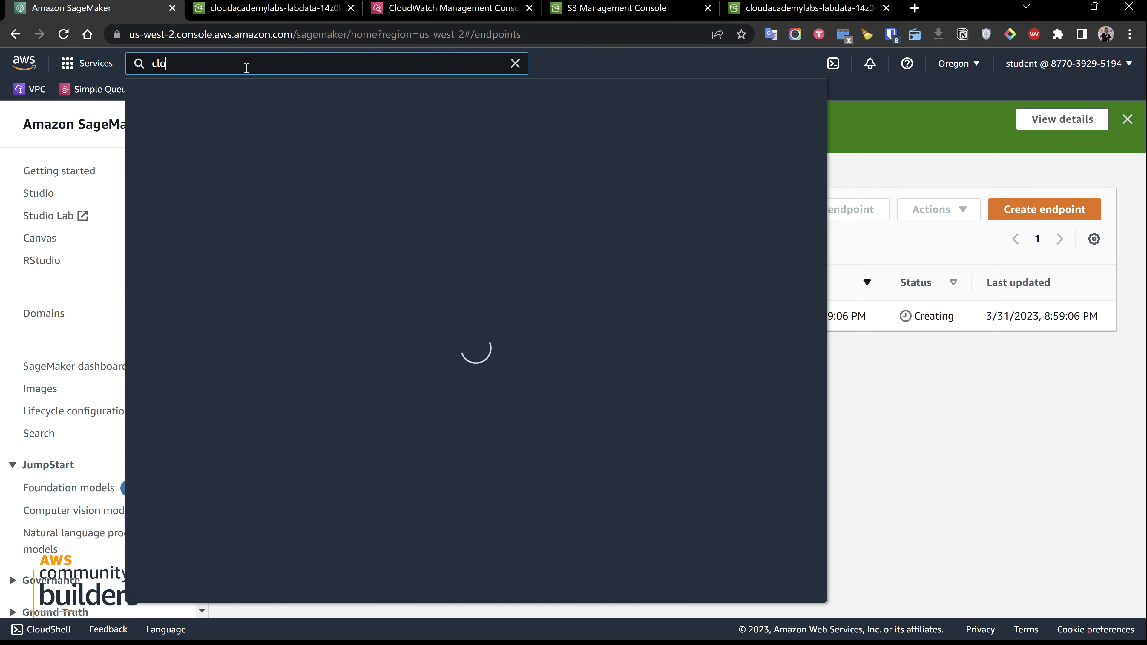
text(ud)
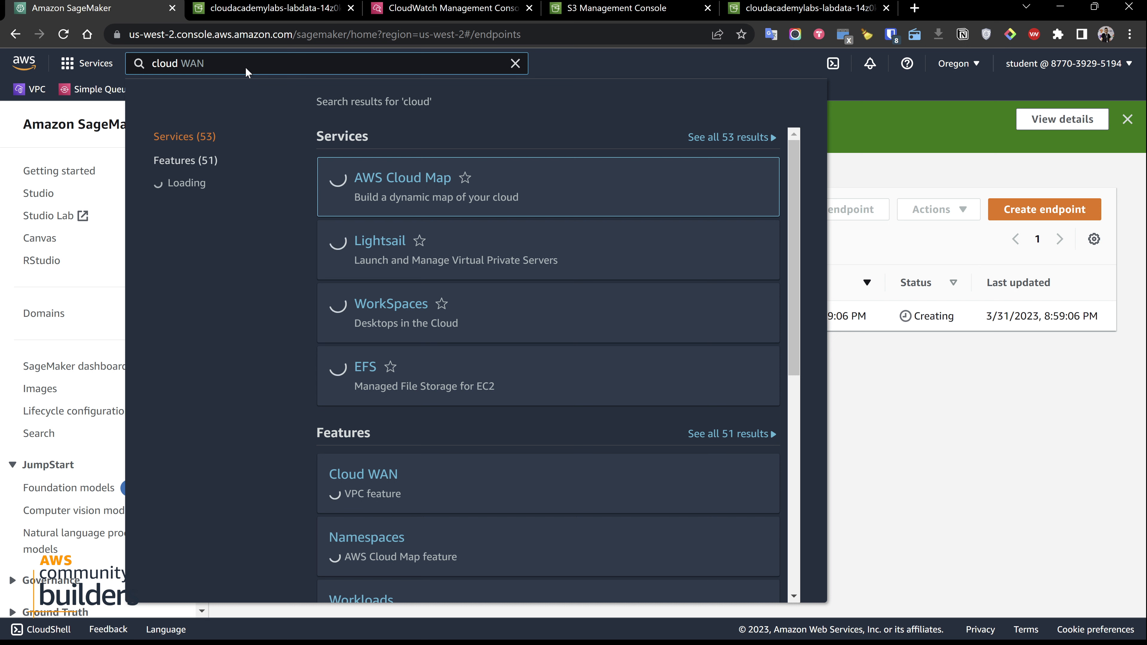
mouse_move(457, 361)
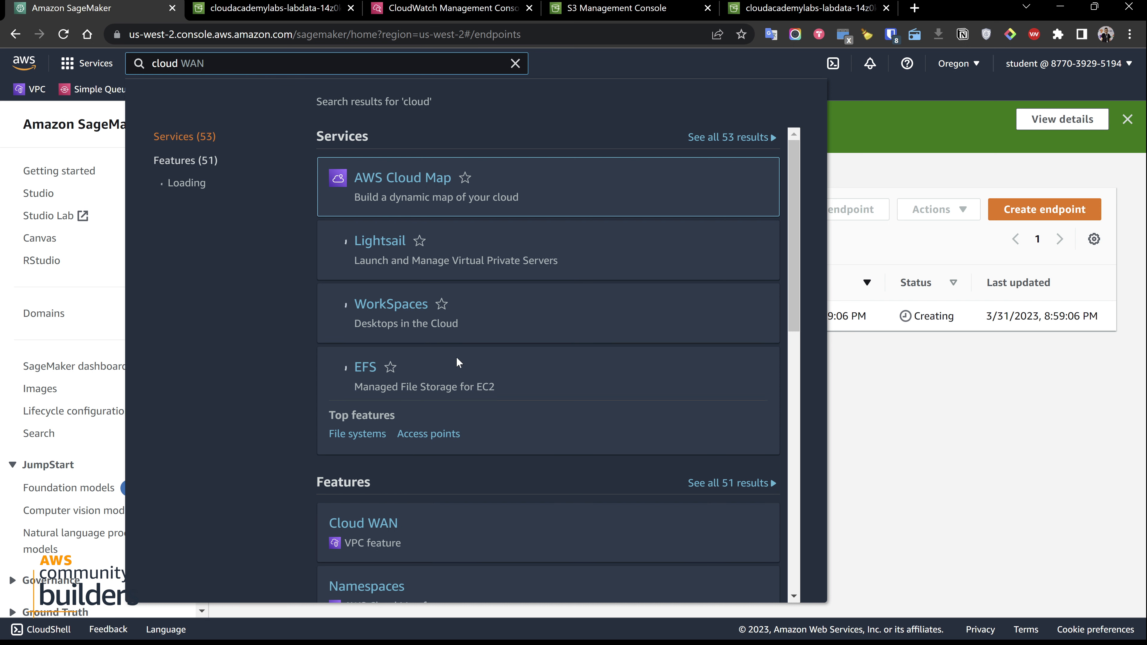
text(9)
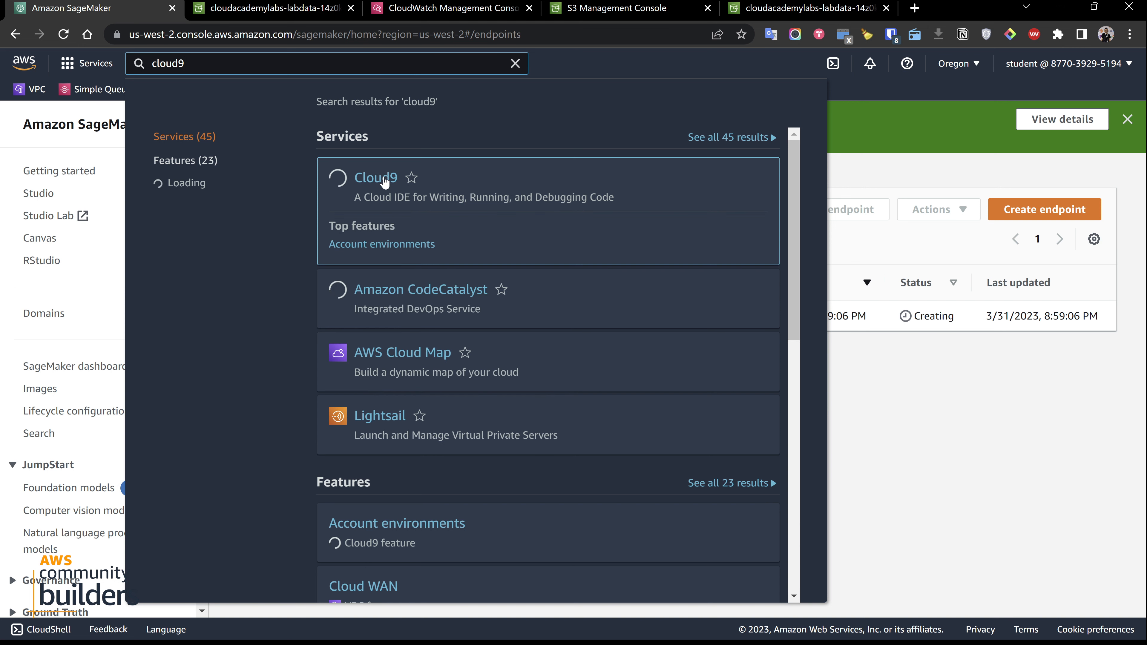
ctrl+click(385, 178)
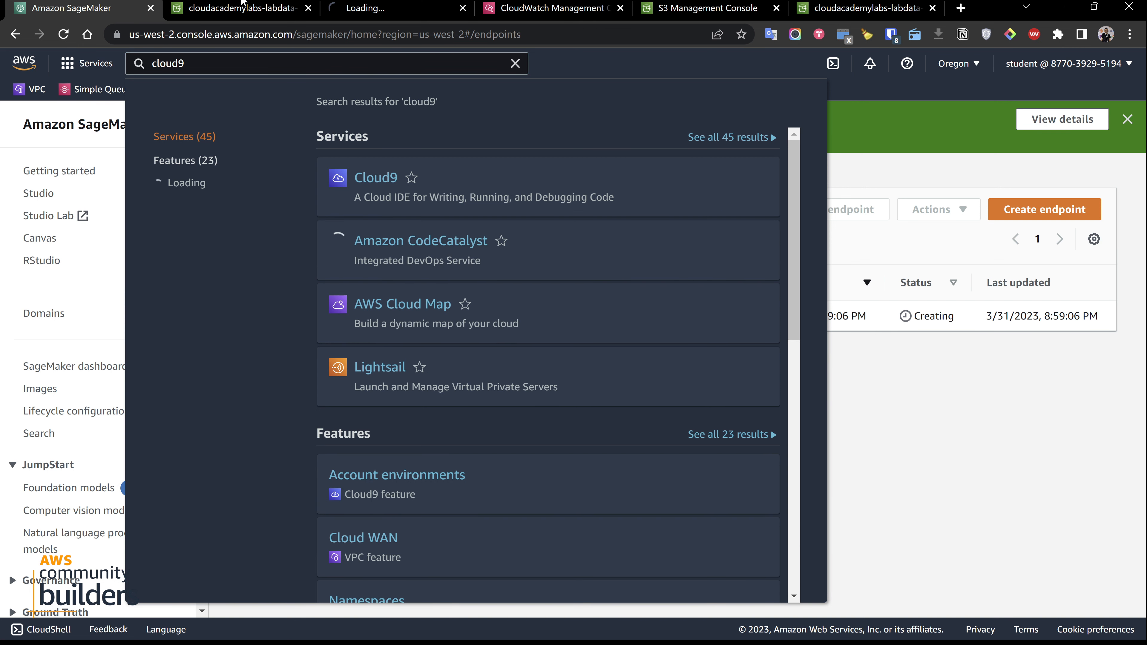
Keep only the SageMaker and Cloud9 browser tabs, and open the Test environment in the Cloud9 IDE
click(363, 8)
drag(363, 8, 269, 4)
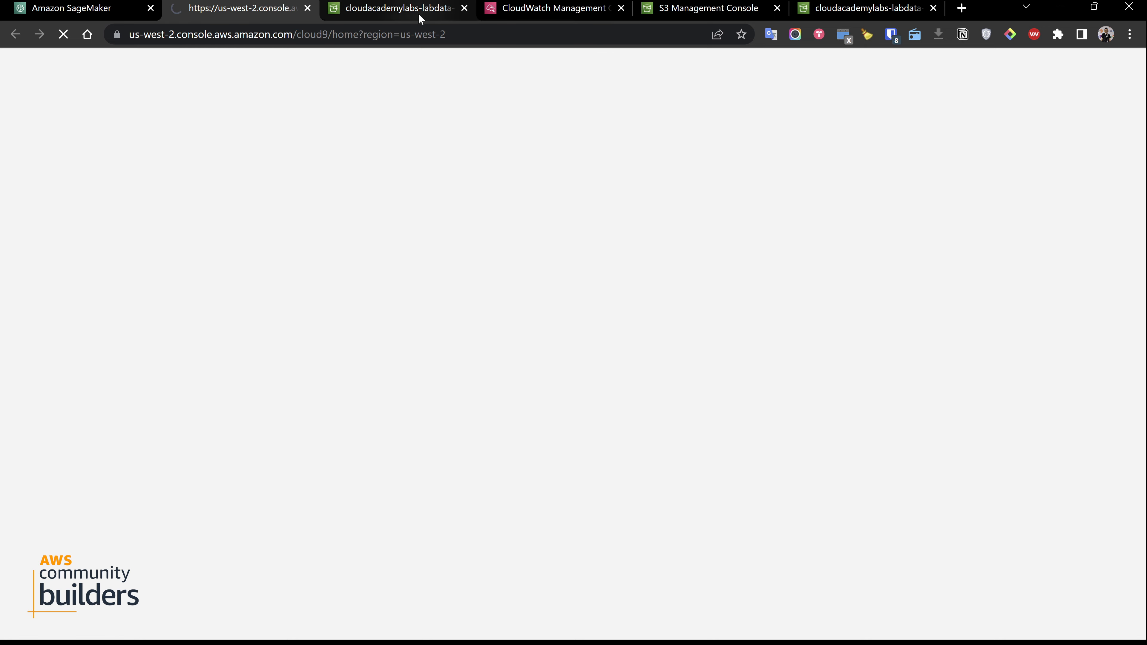
click(467, 9)
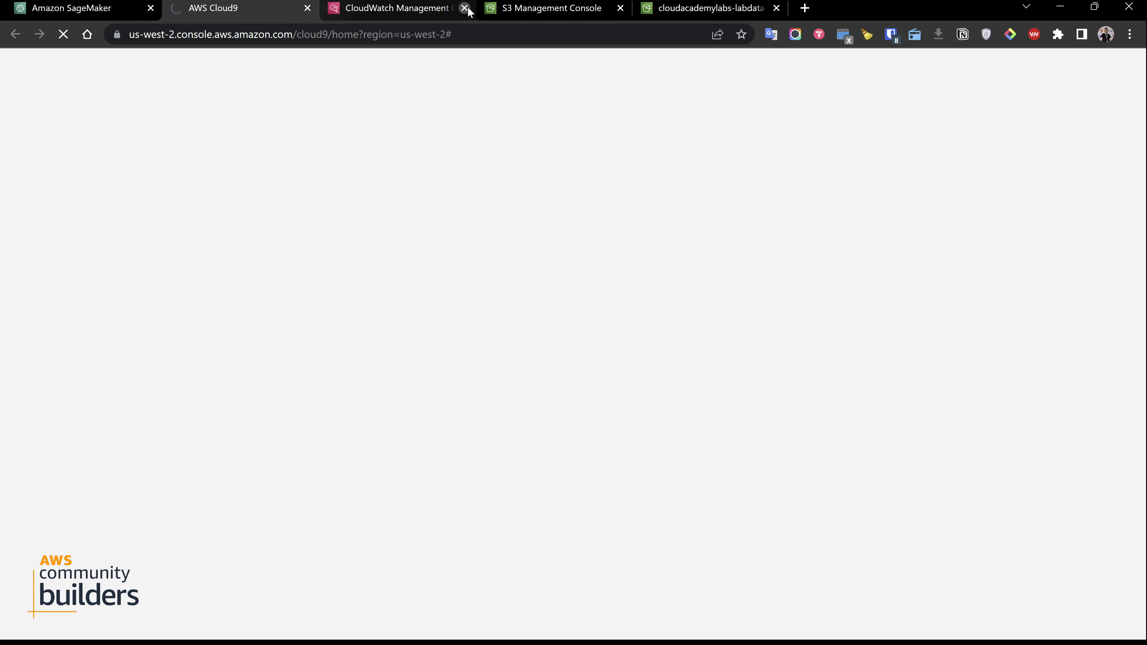
click(468, 9)
click(468, 9)
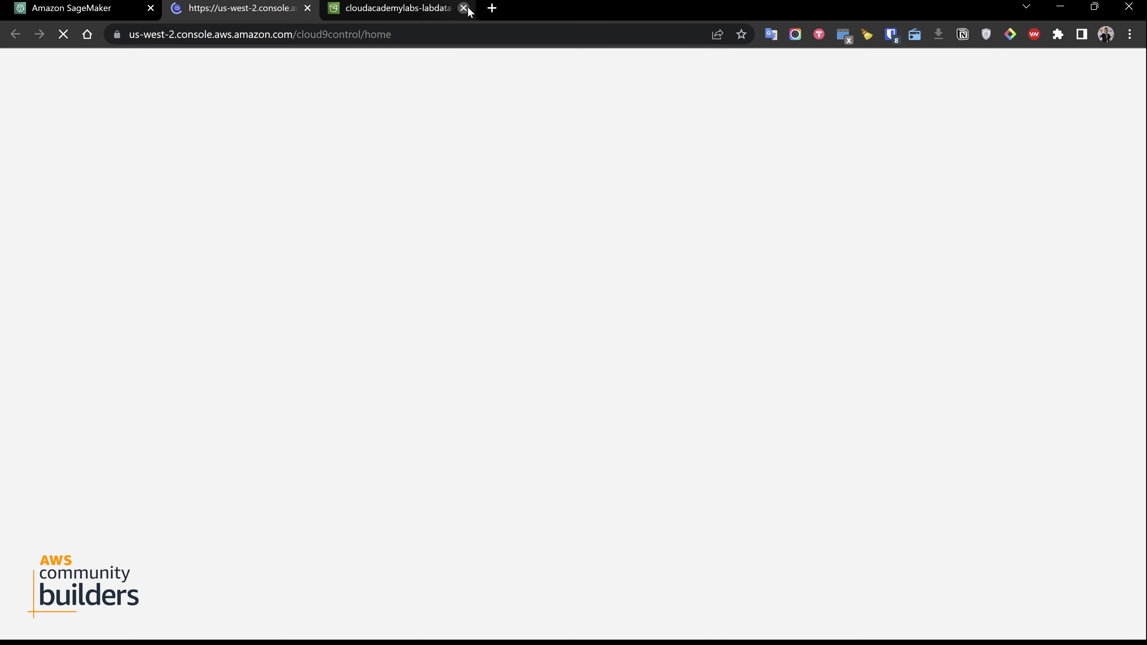
click(467, 9)
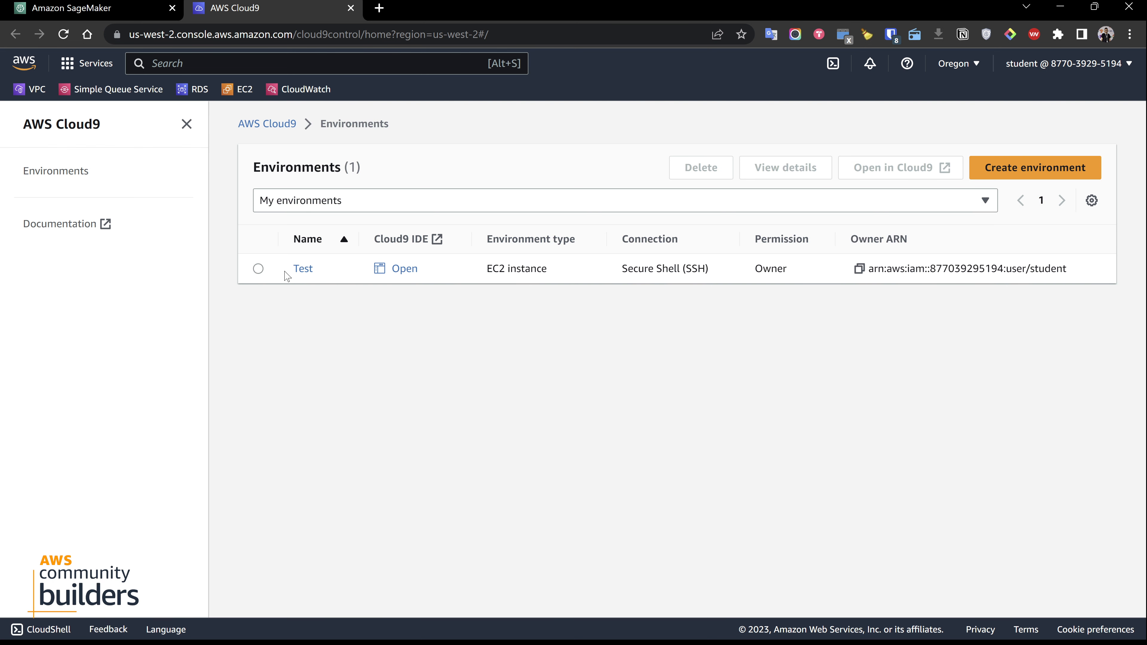
click(404, 268)
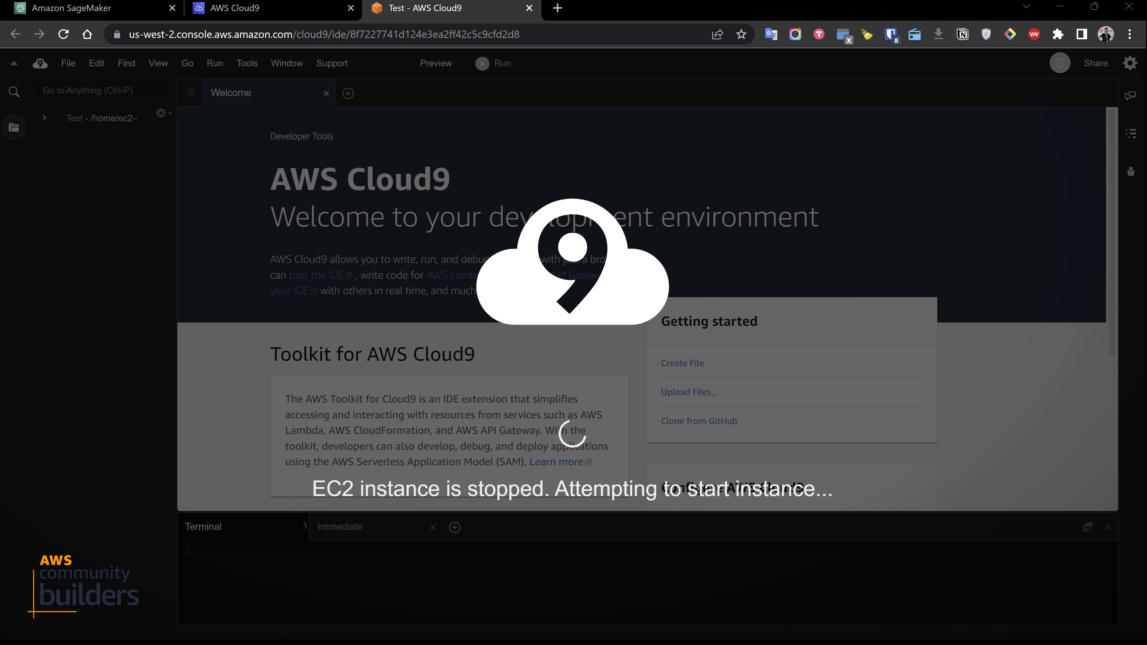
Return to the SageMaker endpoints page, dismiss the service search and refresh the endpoint's status
click(134, 8)
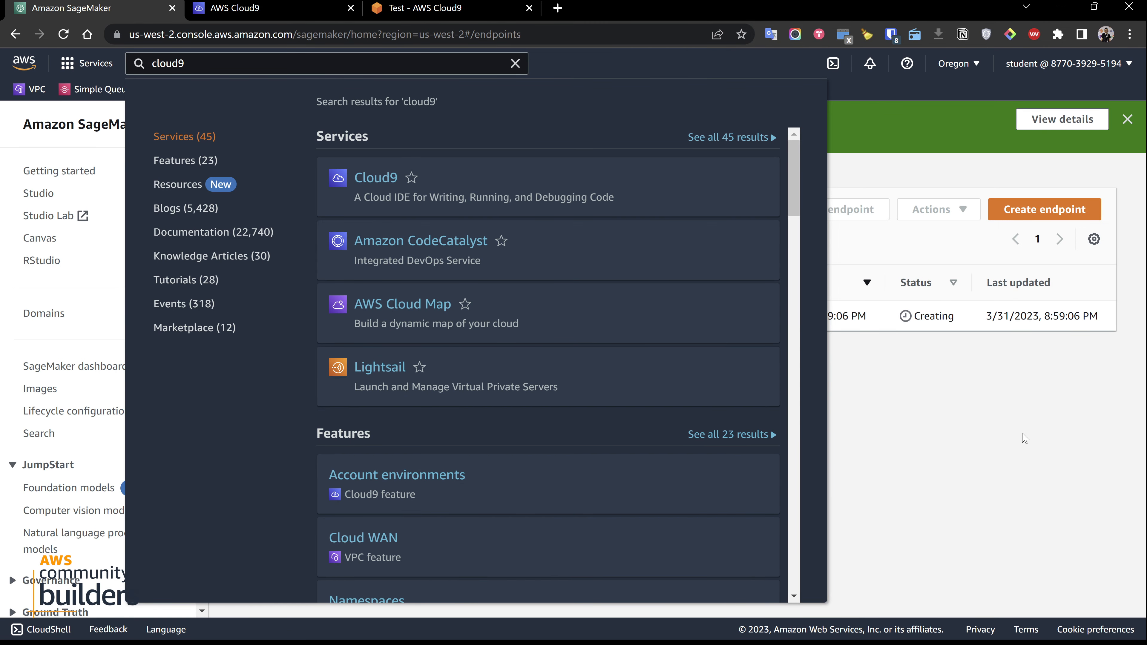
click(966, 360)
click(747, 211)
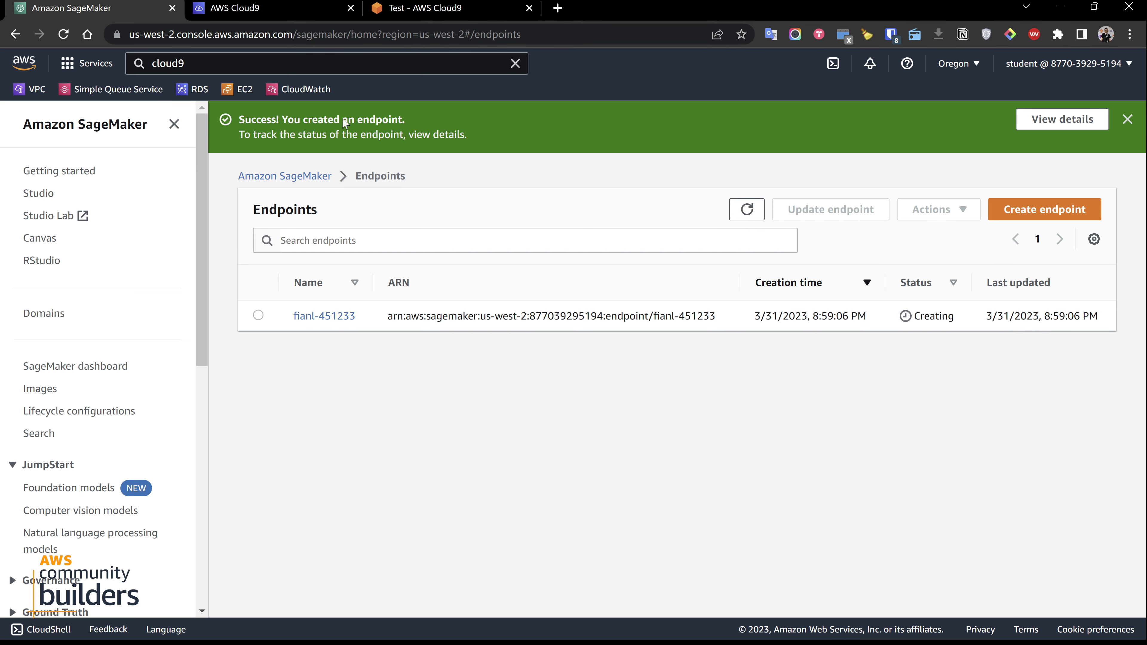
Switch back to the Test environment's IDE and place its browser tab directly after SageMaker
click(485, 19)
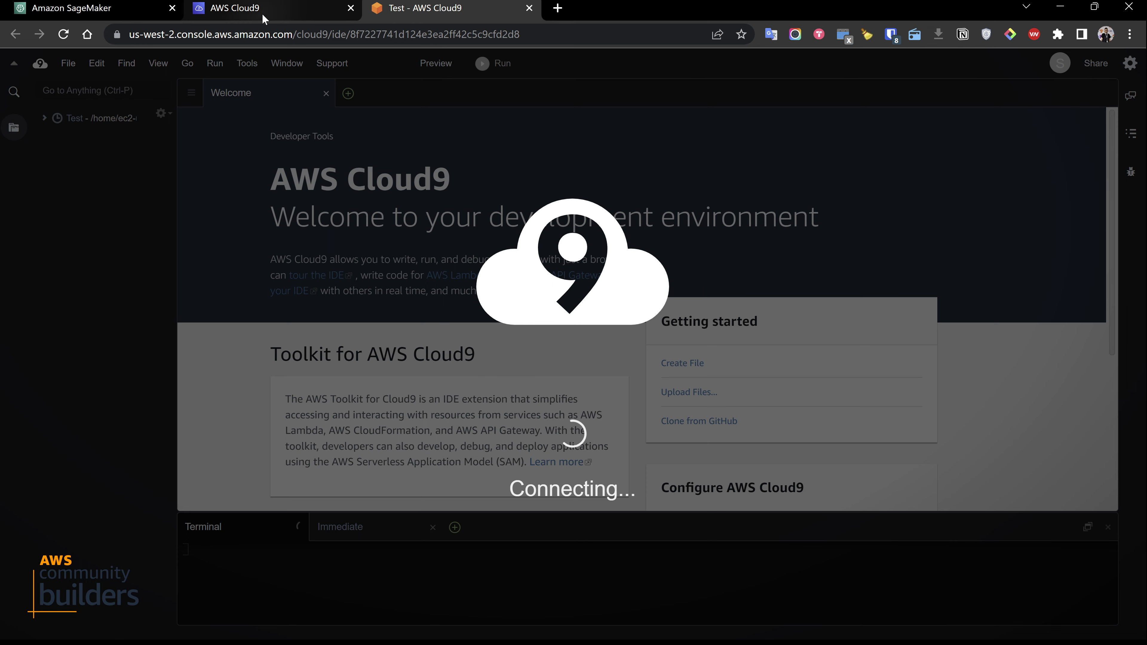
drag(266, 6, 401, 4)
click(293, 3)
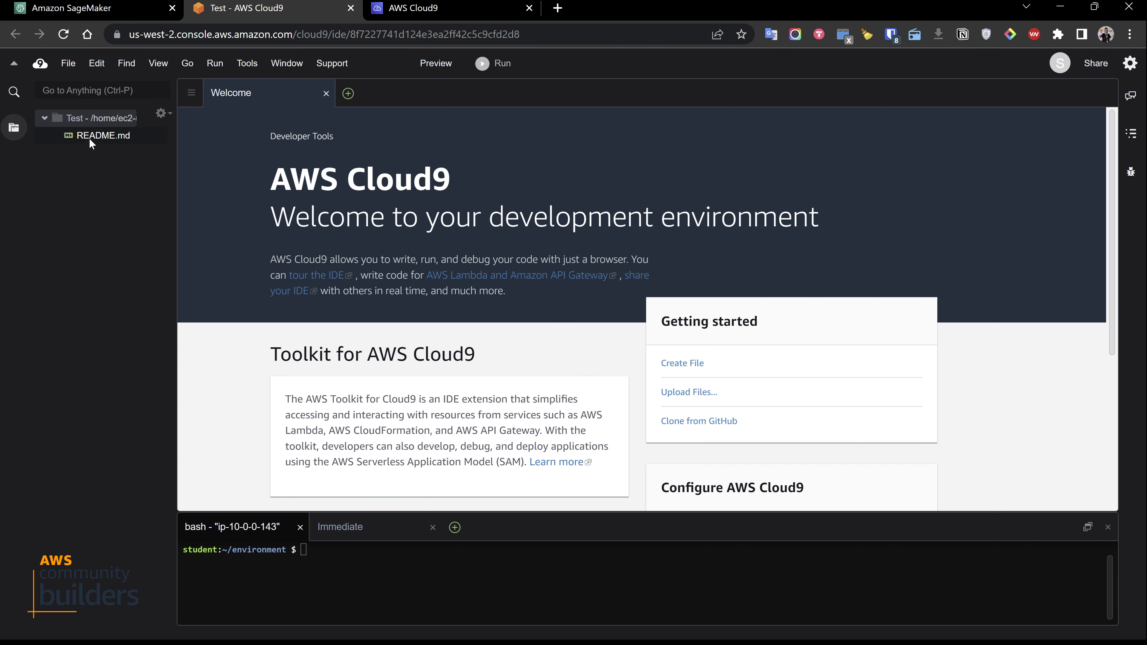
Create a new folder in the Test environment's file tree and an untitled file inside it
right_click(56, 118)
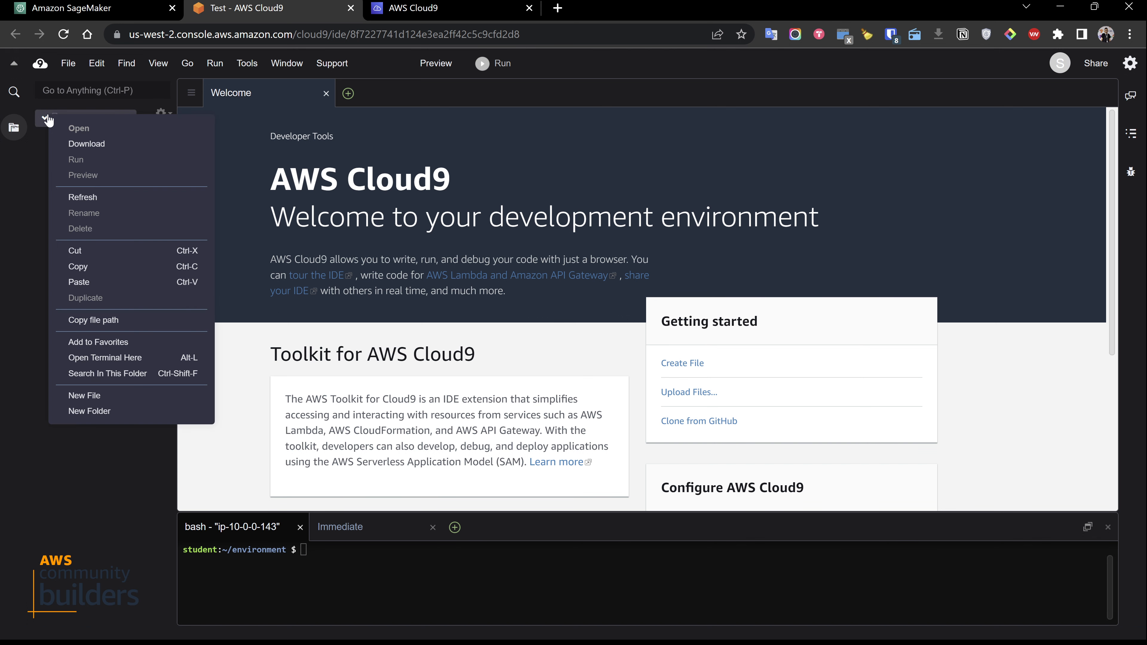
click(100, 408)
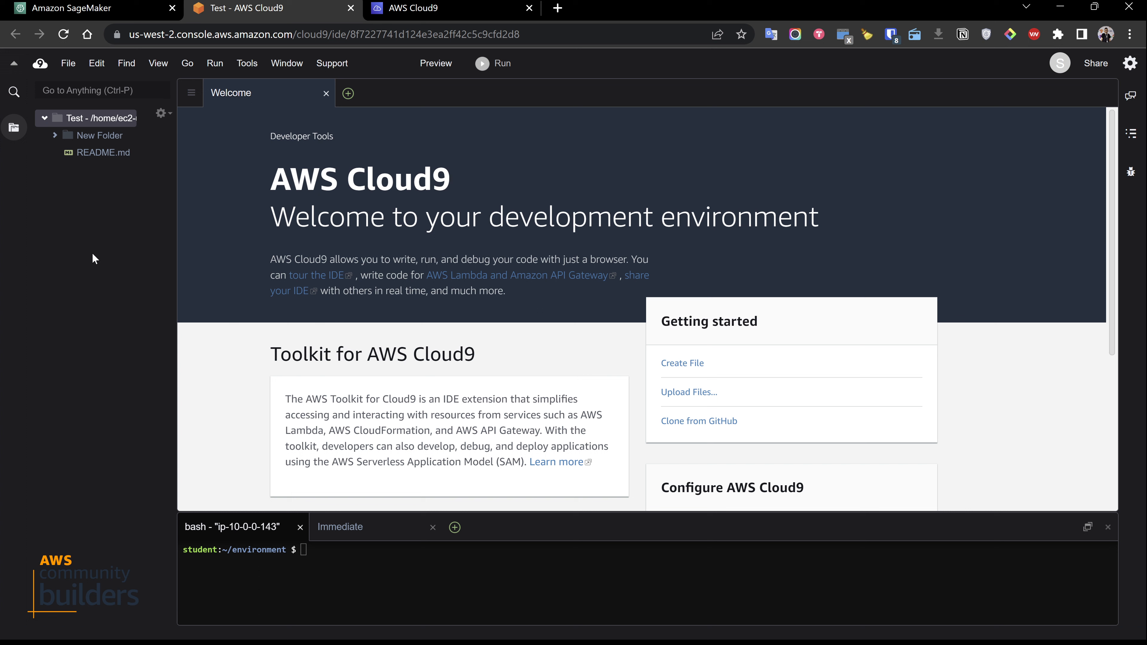
right_click(83, 118)
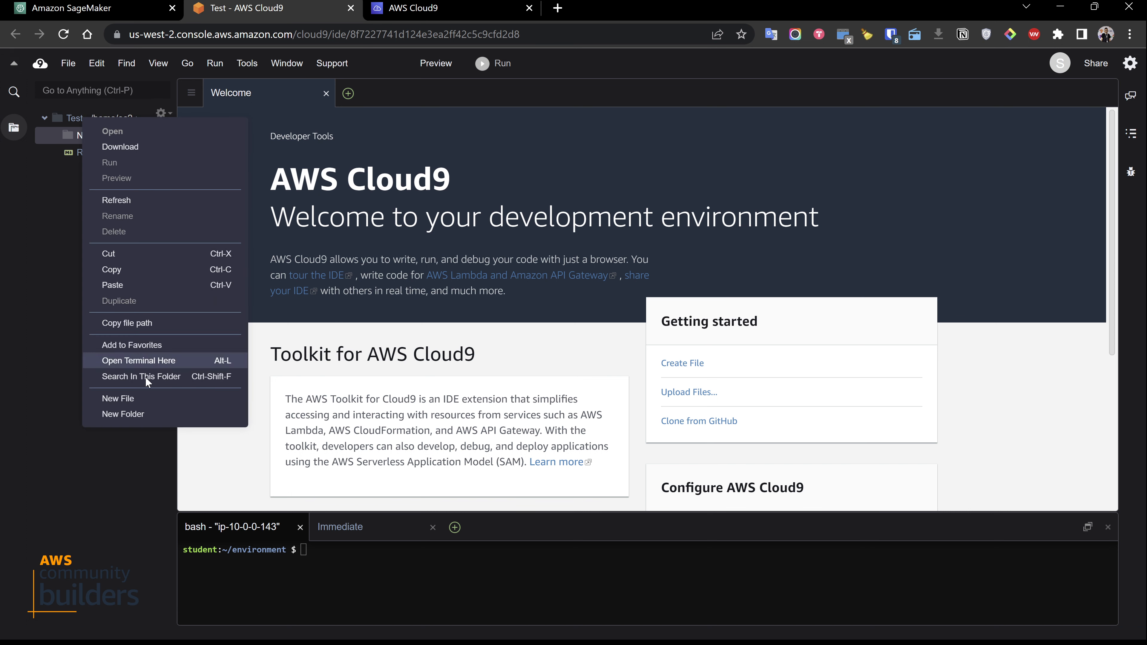
click(144, 402)
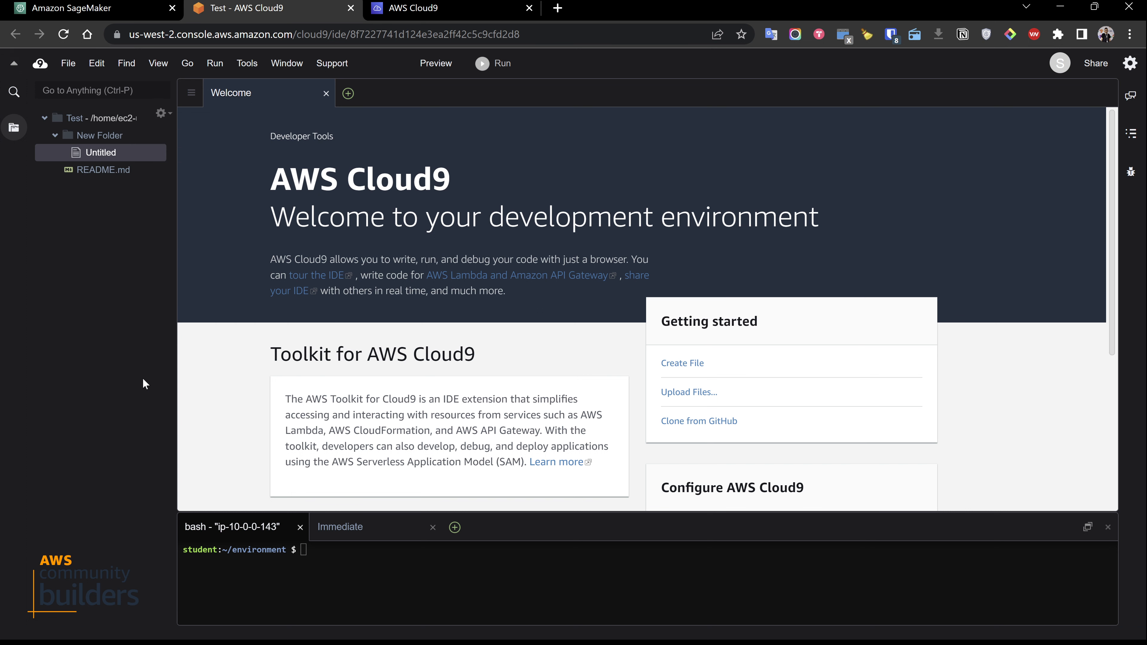
Delete New Folder and the untitled file inside it from the Test environment's file tree
click(71, 140)
key(Delete)
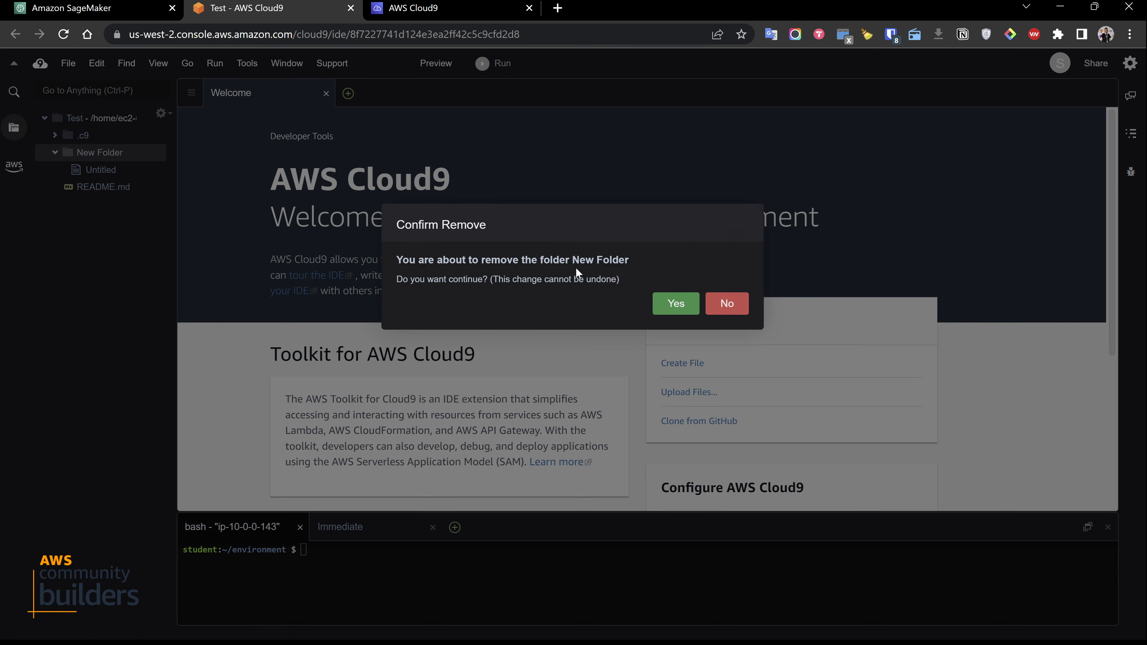
click(676, 304)
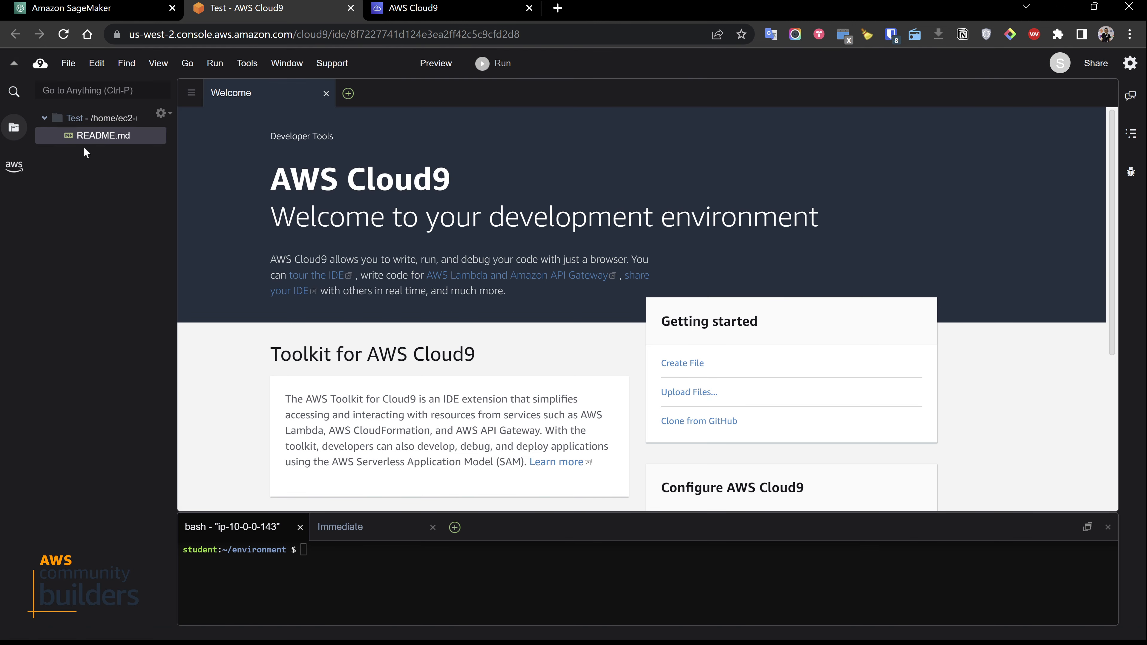
Create a file named asd.sh in the Test root folder and paste the copied flight delay prediction script into it
right_click(77, 121)
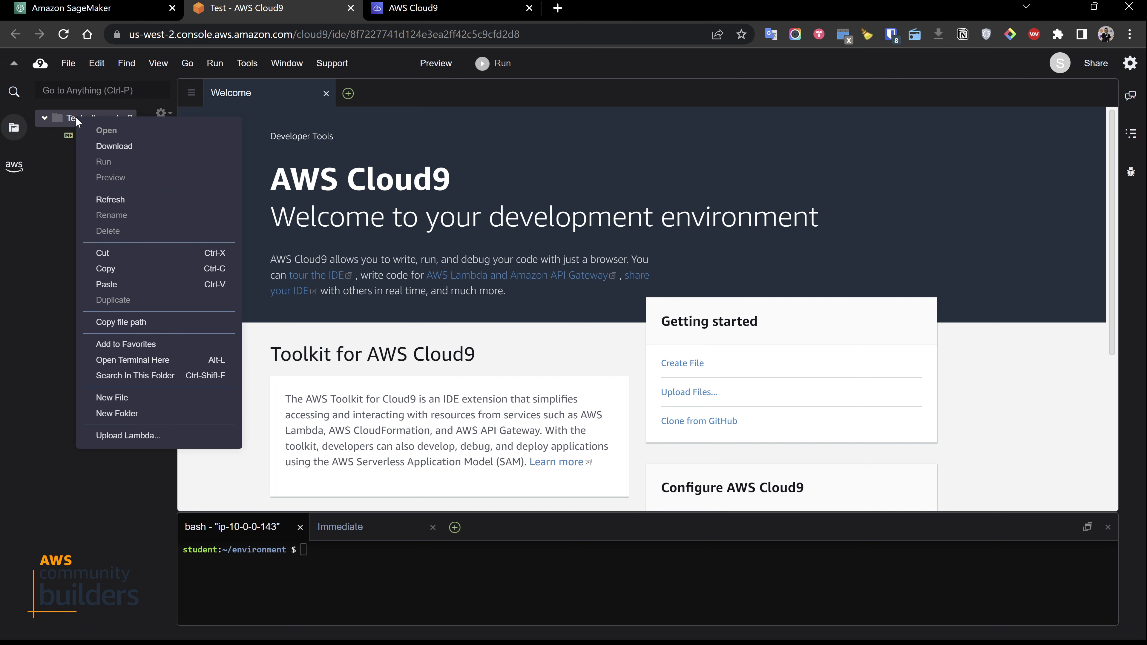
click(158, 402)
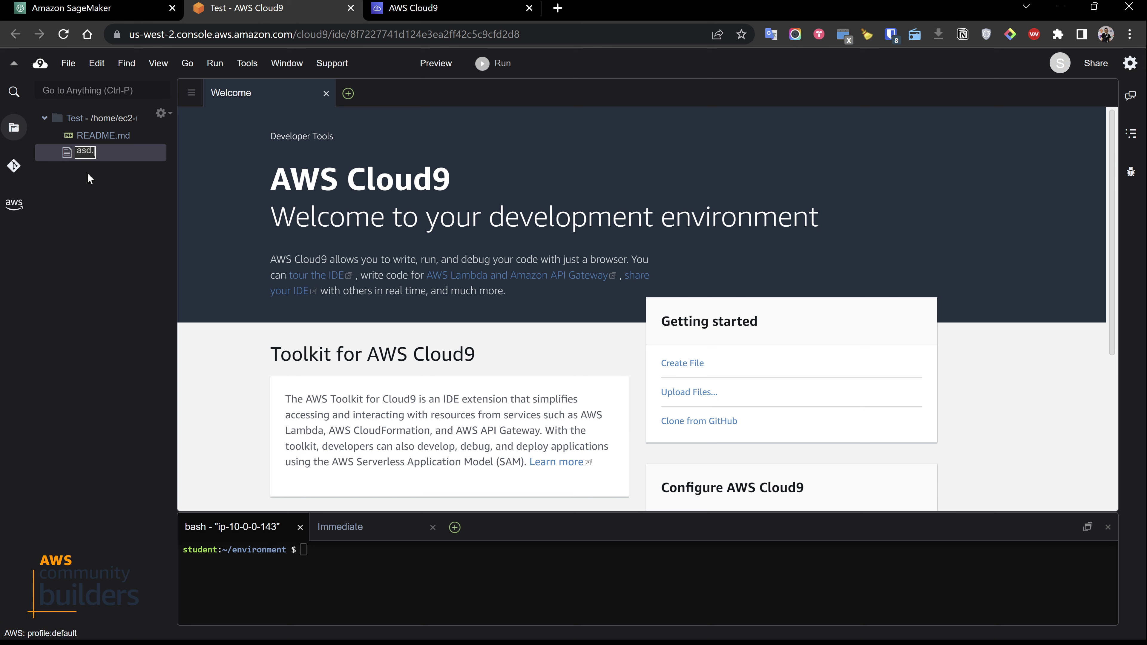
key(Return)
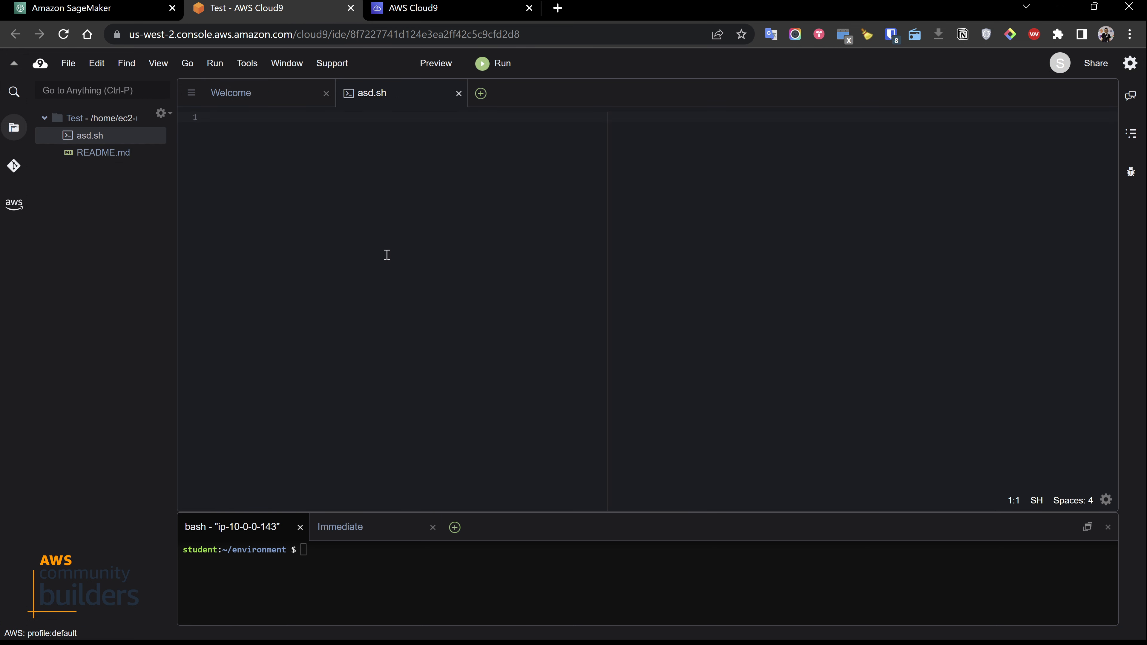
key(ctrl+v)
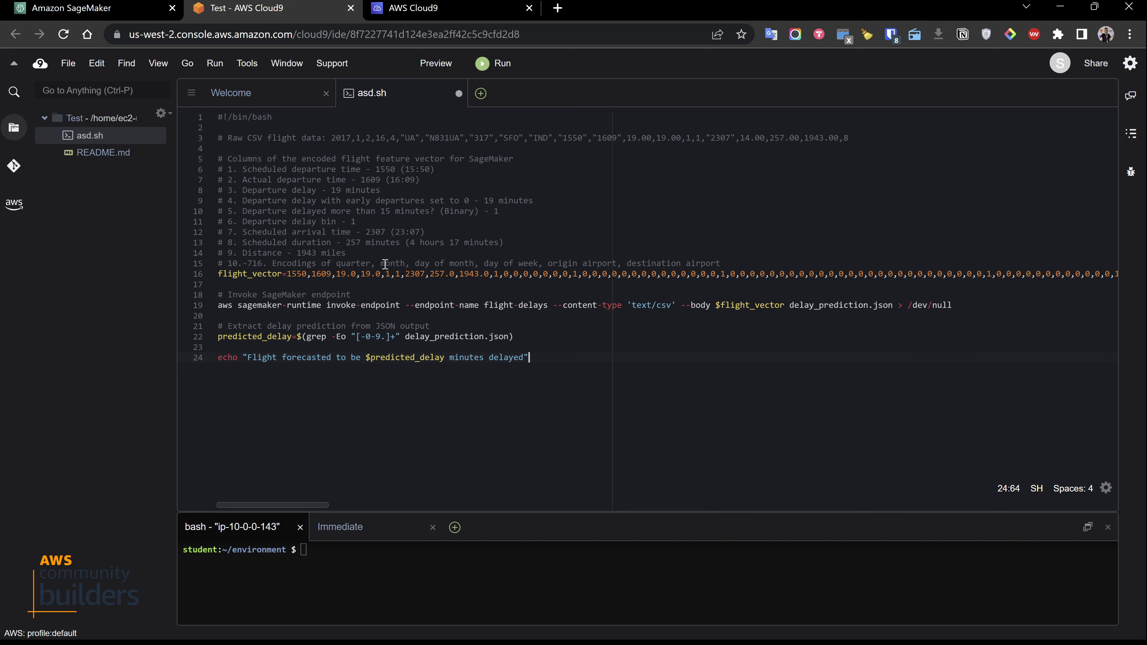
Examine the script's feature column comments and the fields of the raw CSV flight data line
drag(303, 181, 468, 229)
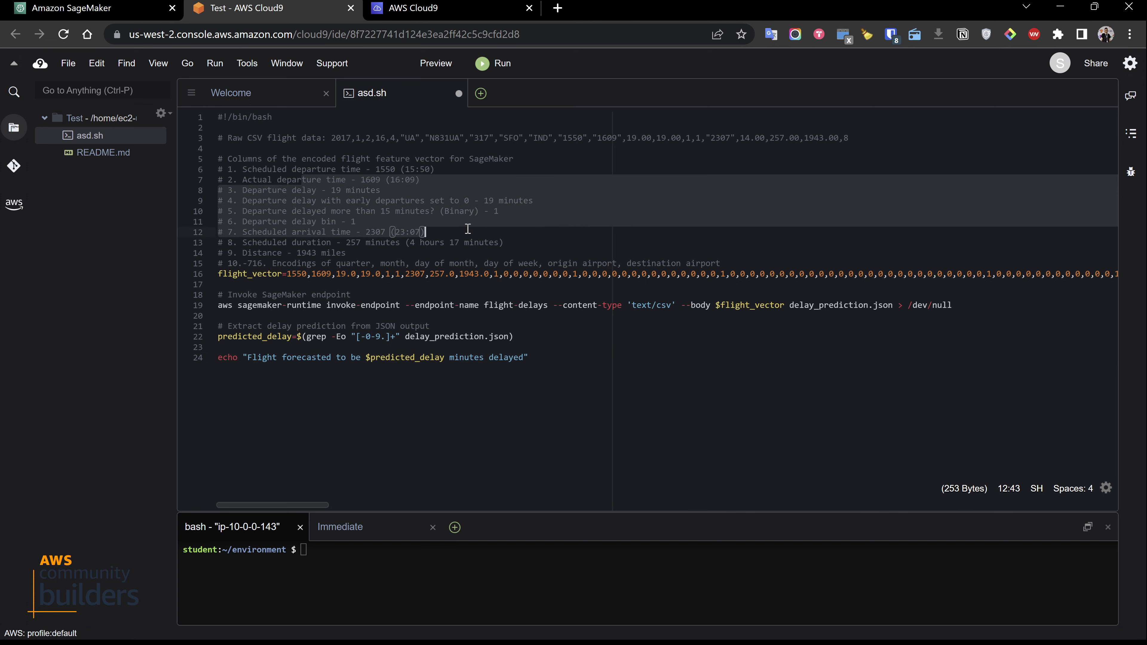
click(544, 252)
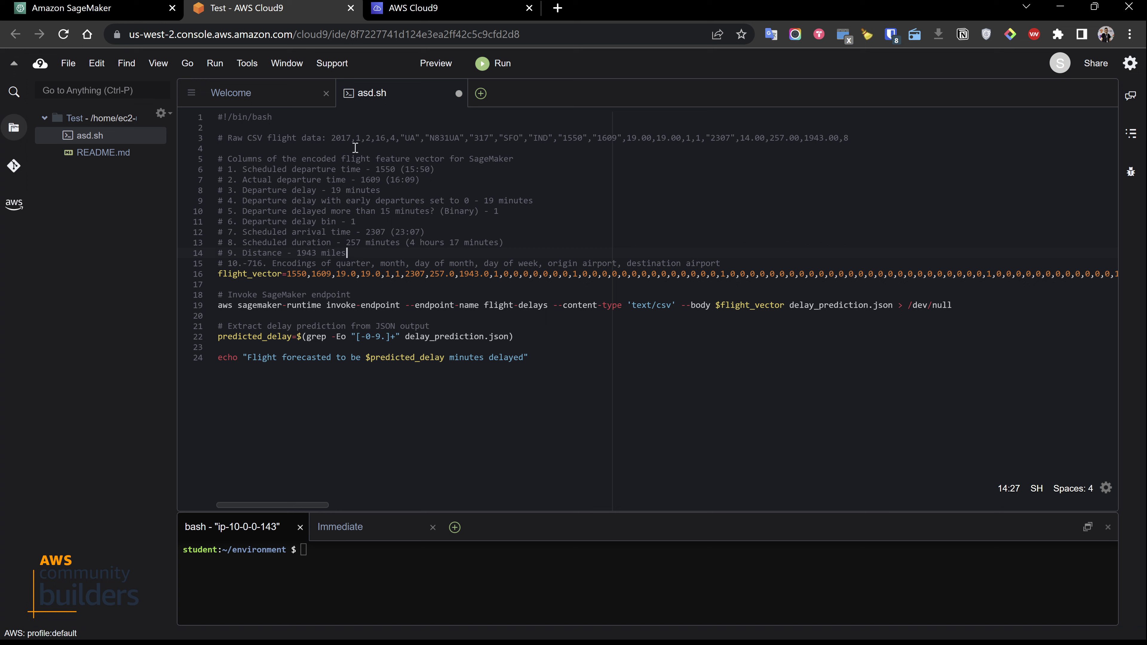
drag(351, 138, 332, 138)
double_click(447, 137)
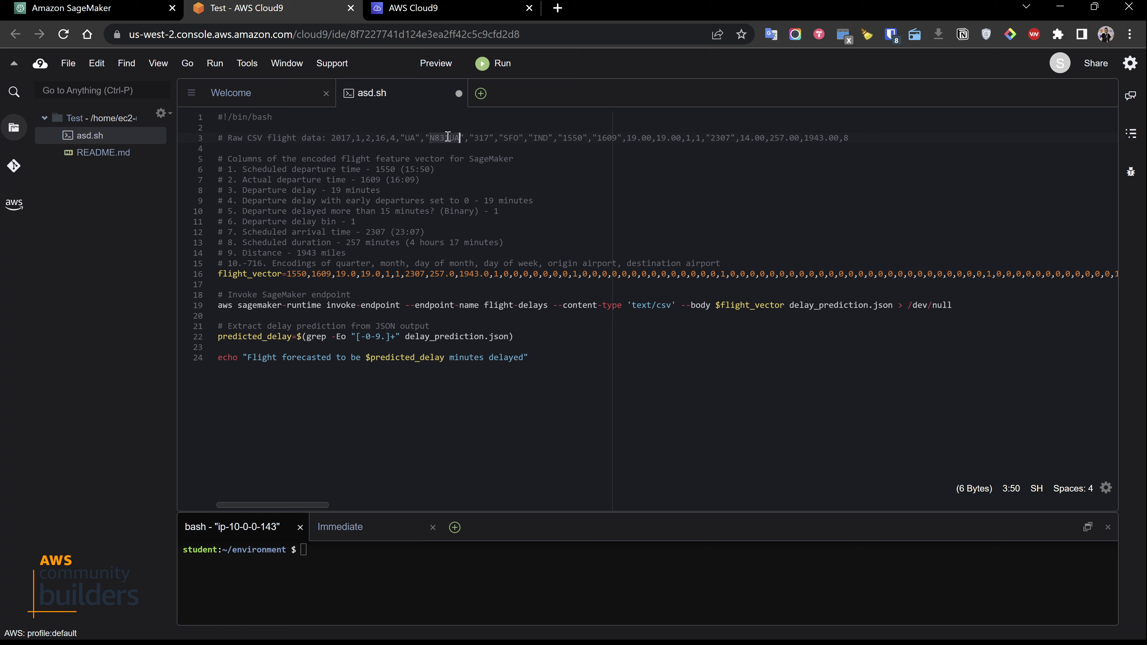
double_click(607, 138)
double_click(726, 138)
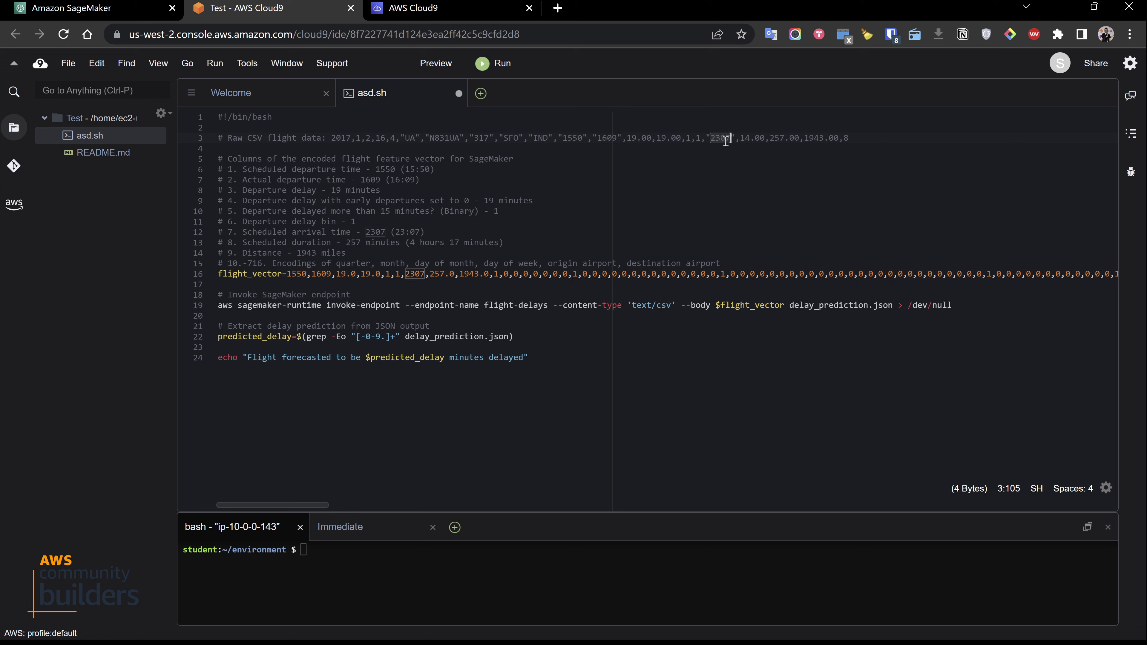
click(881, 137)
shift+click(233, 138)
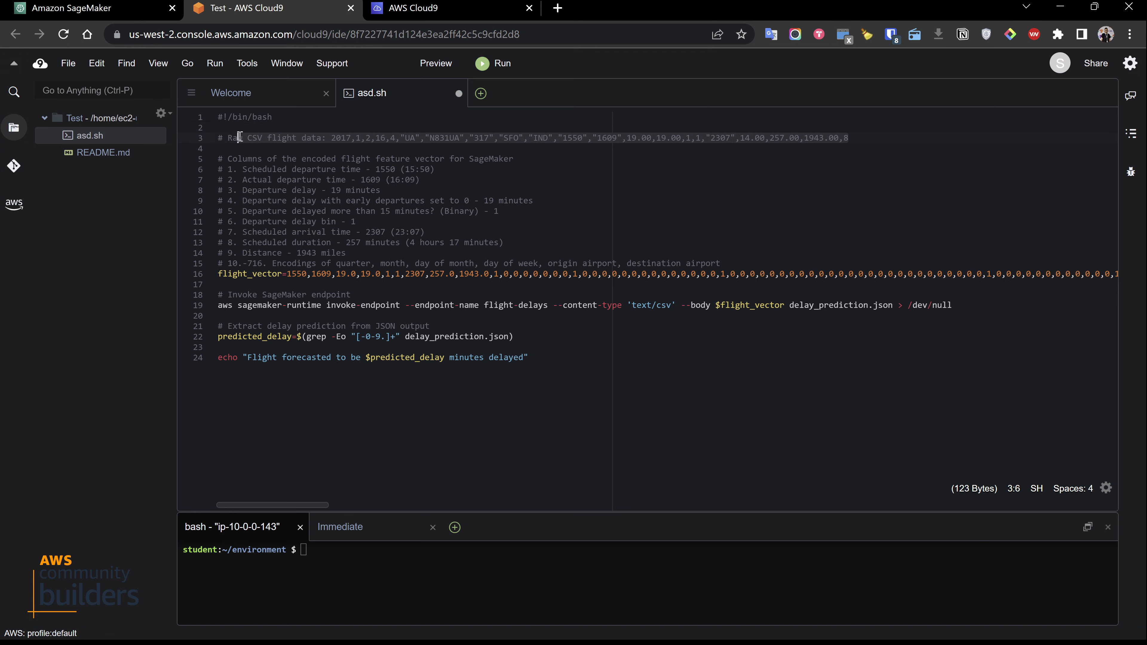
Examine the encoded flight_vector line, its use in the SageMaker invoke-endpoint command and the closing echo message
click(416, 169)
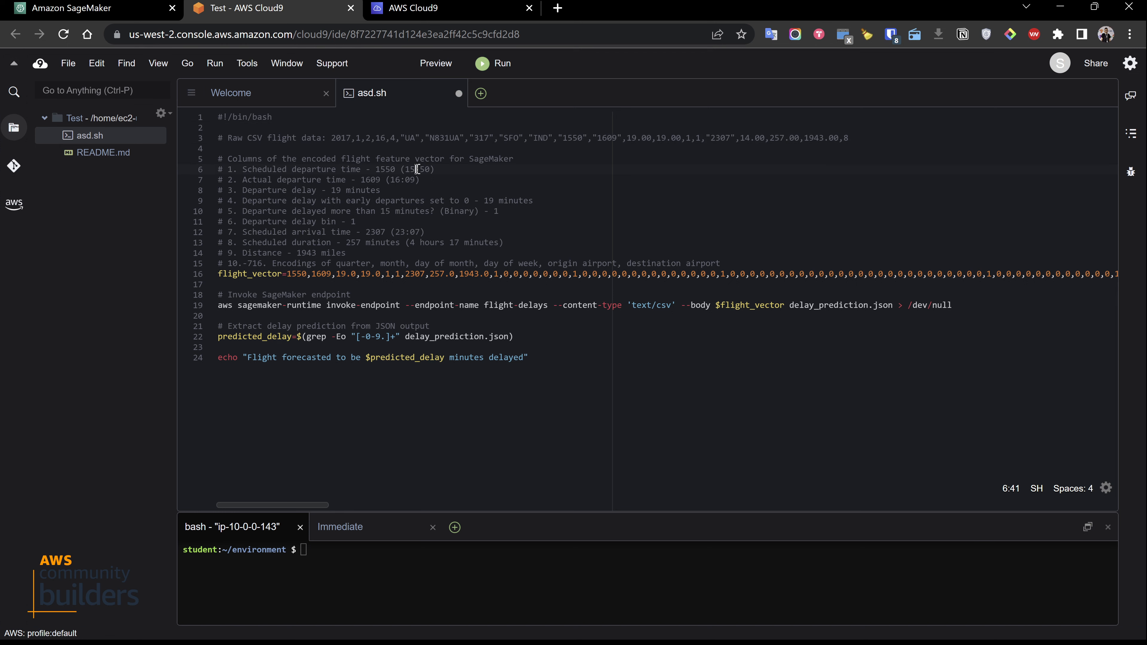
double_click(251, 274)
click(772, 275)
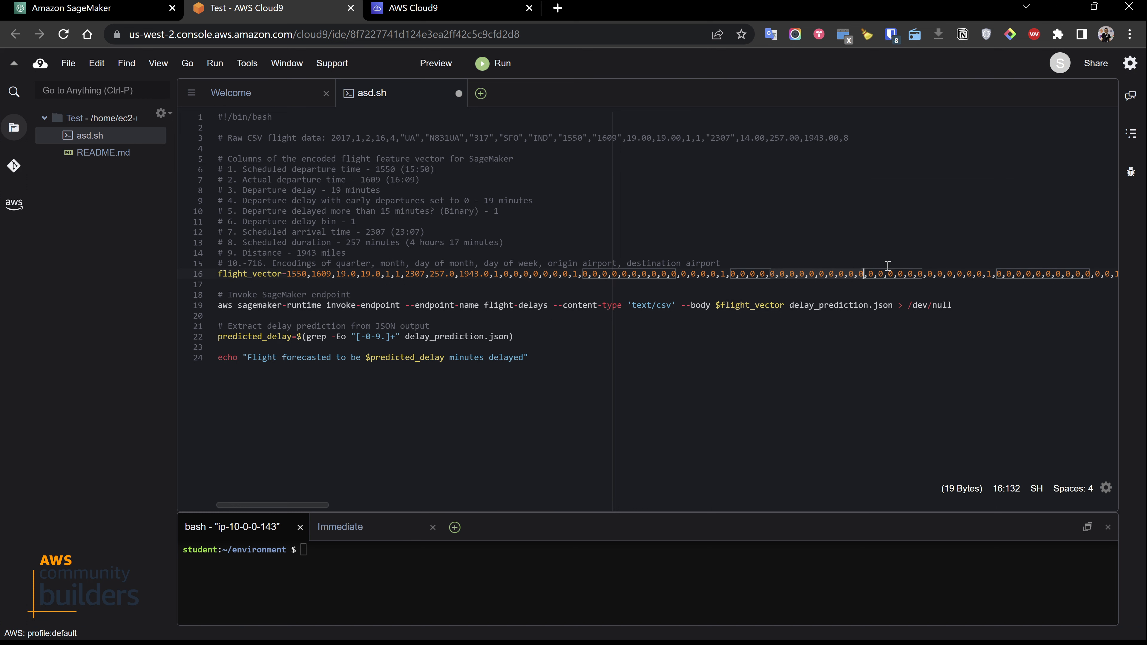
key(shift+Up)
drag(1104, 265, 348, 292)
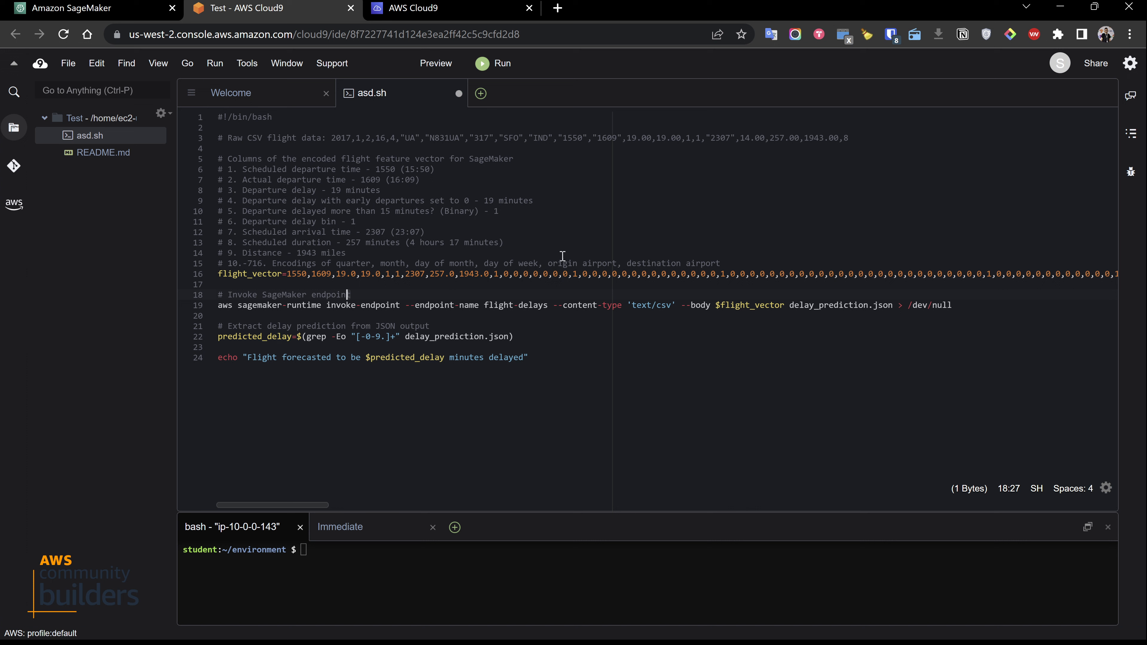
click(487, 201)
click(278, 274)
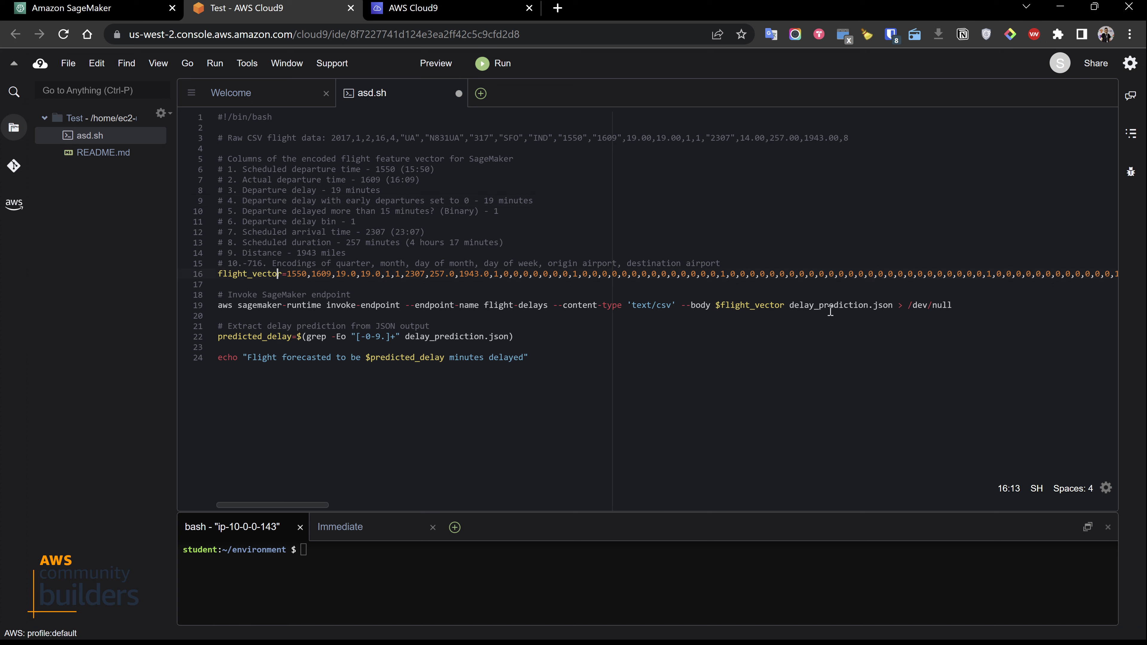
click(751, 305)
drag(243, 357, 567, 365)
click(519, 364)
click(328, 359)
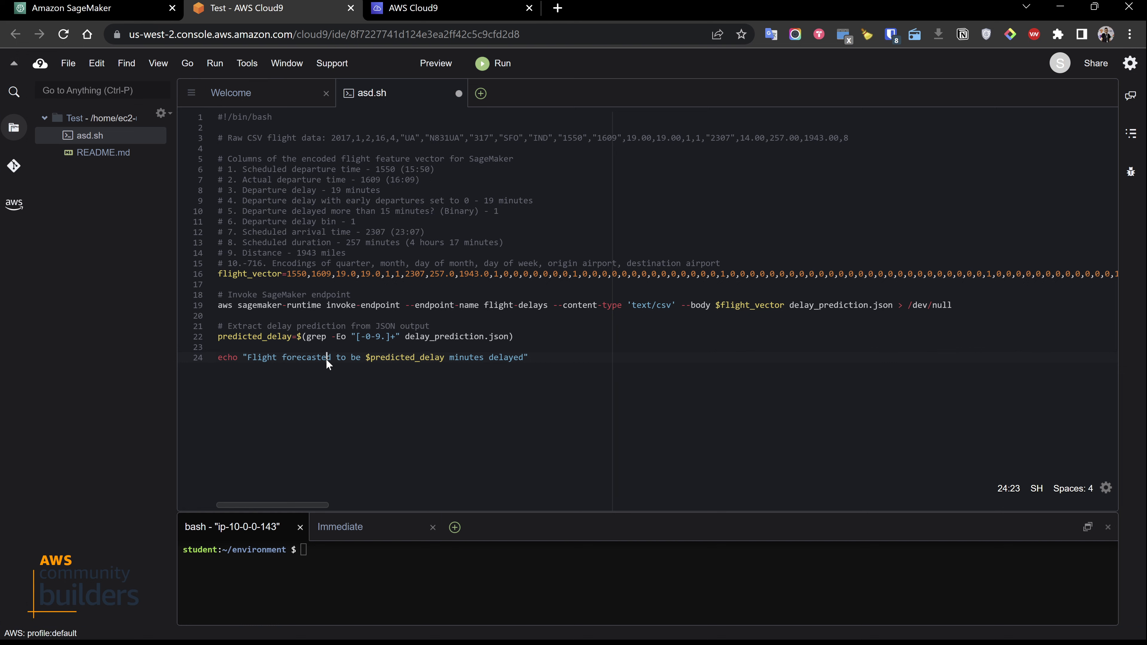
Refresh the endpoint's status on the SageMaker endpoints page and return to the Test environment's IDE
click(89, 3)
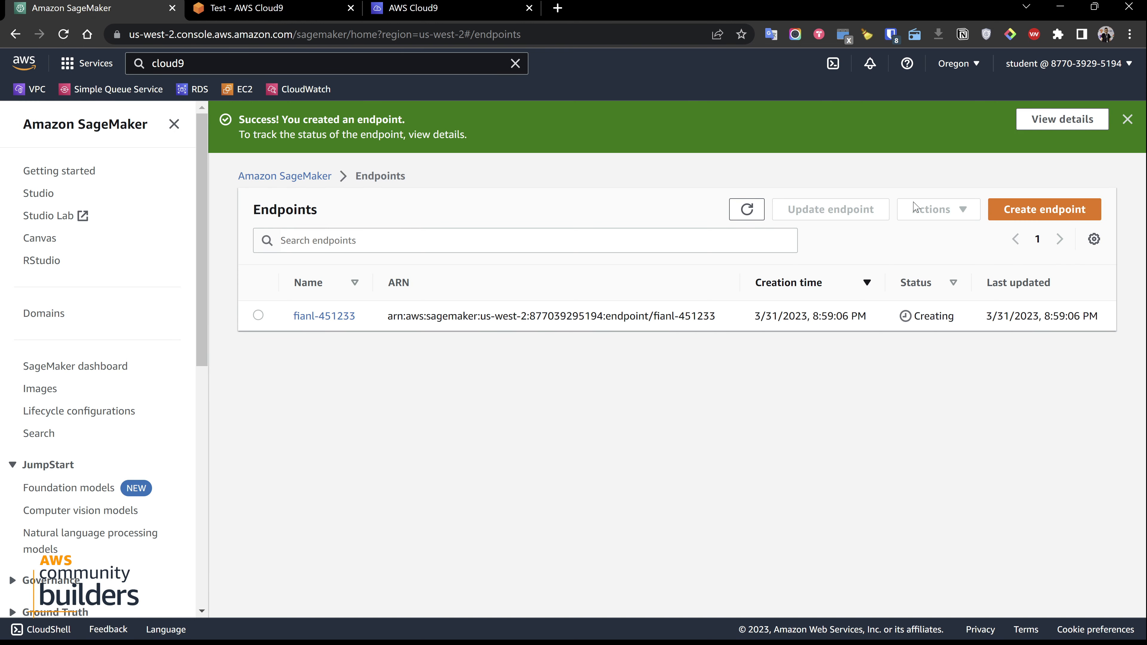
click(748, 214)
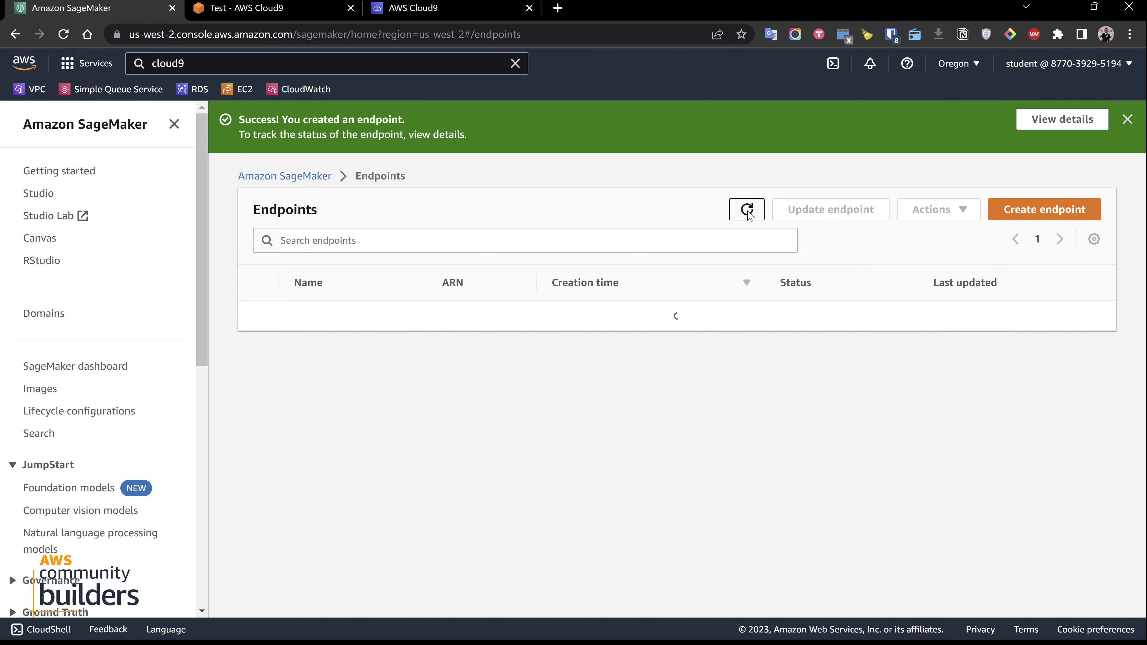
click(269, 9)
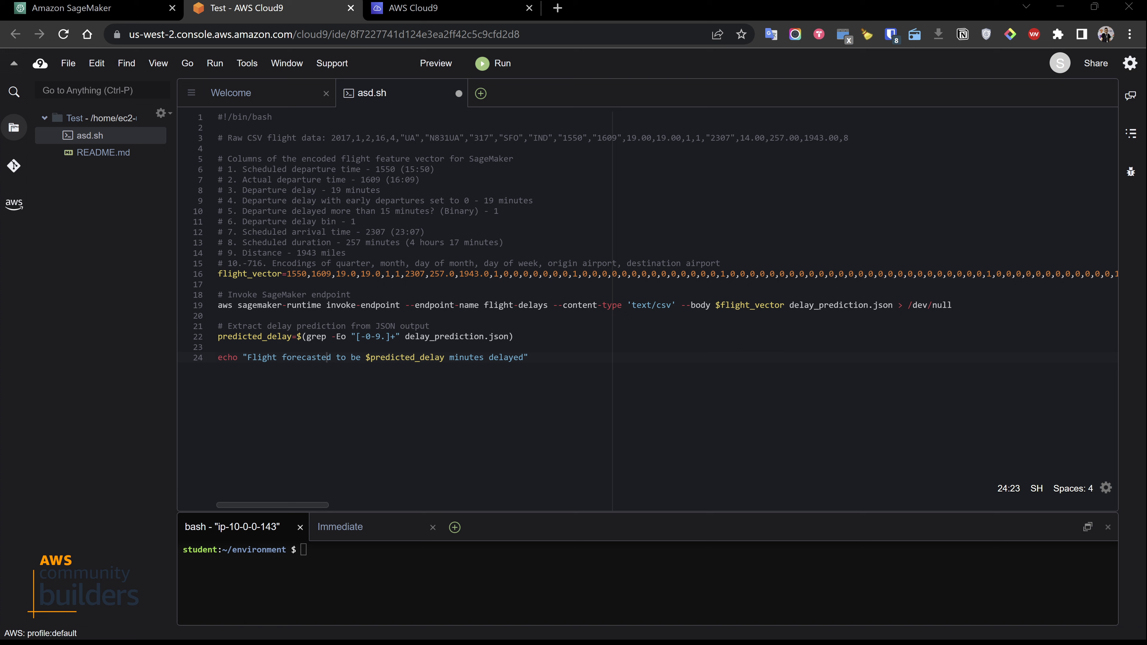
Try to run the script in the terminal with bash asd.sh
click(366, 563)
text(bash)
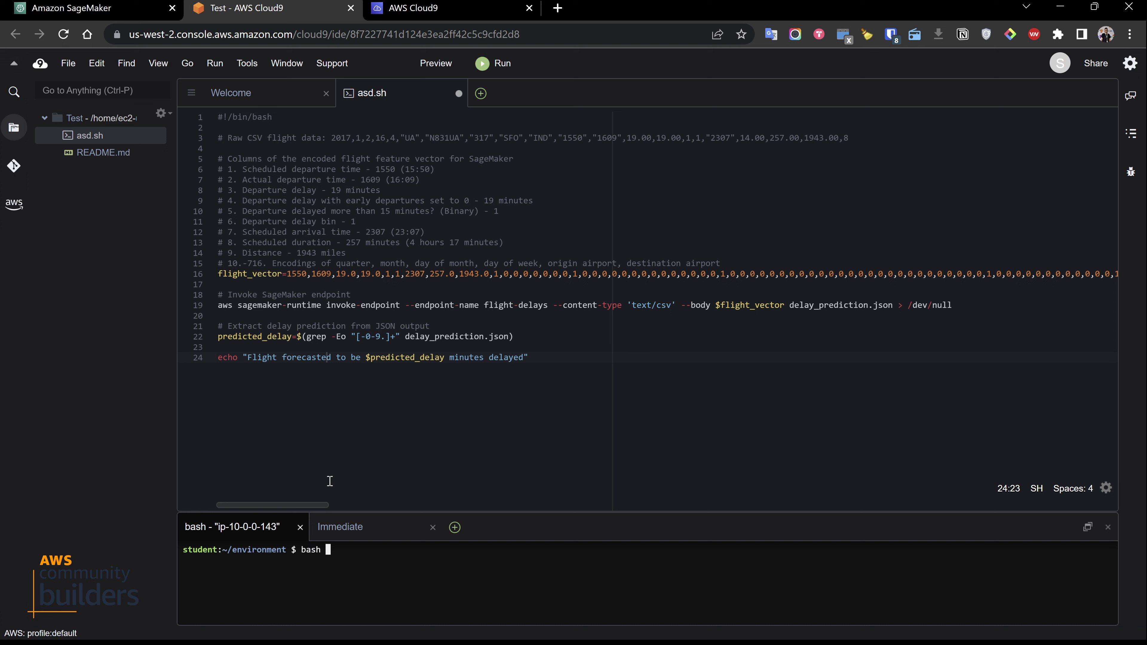
text( asd.sh)
key(Return)
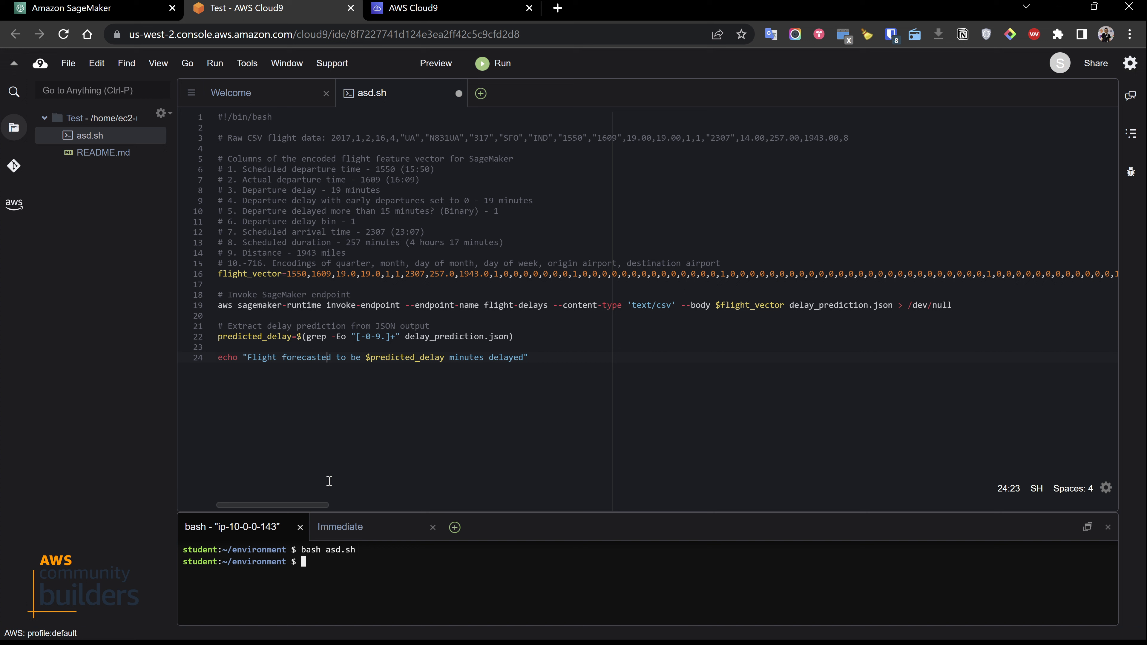
Copy the endpoint name fianl-451233 from SageMaker and replace flight-delays with it in the script's invoke-endpoint command
scroll(372, 346, down, 2)
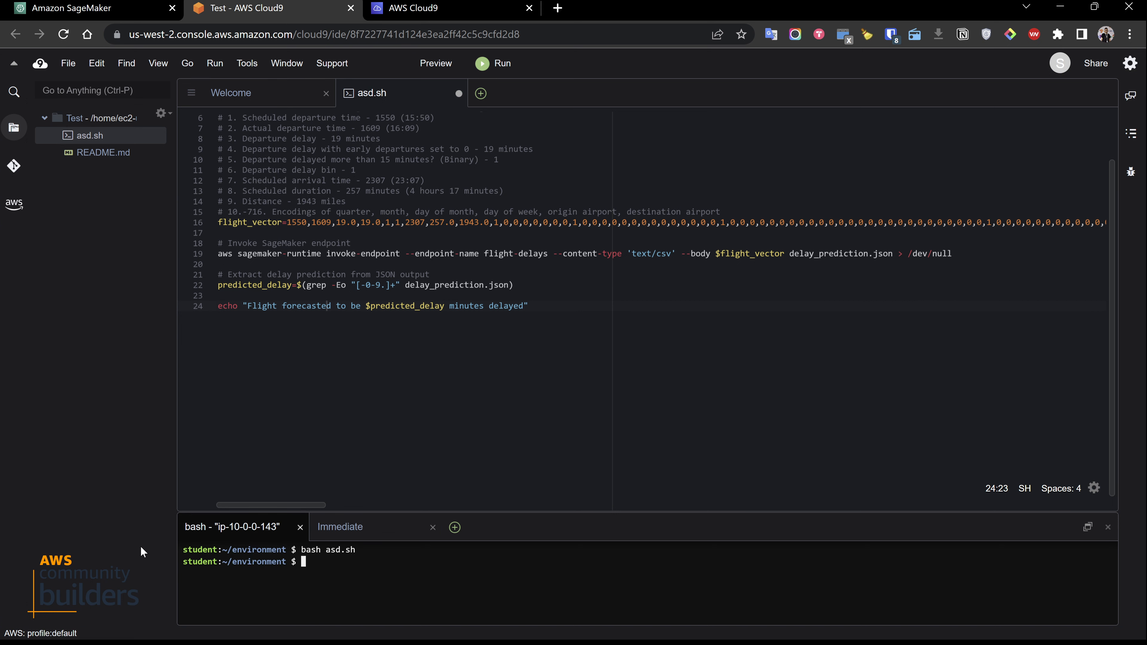
click(116, 12)
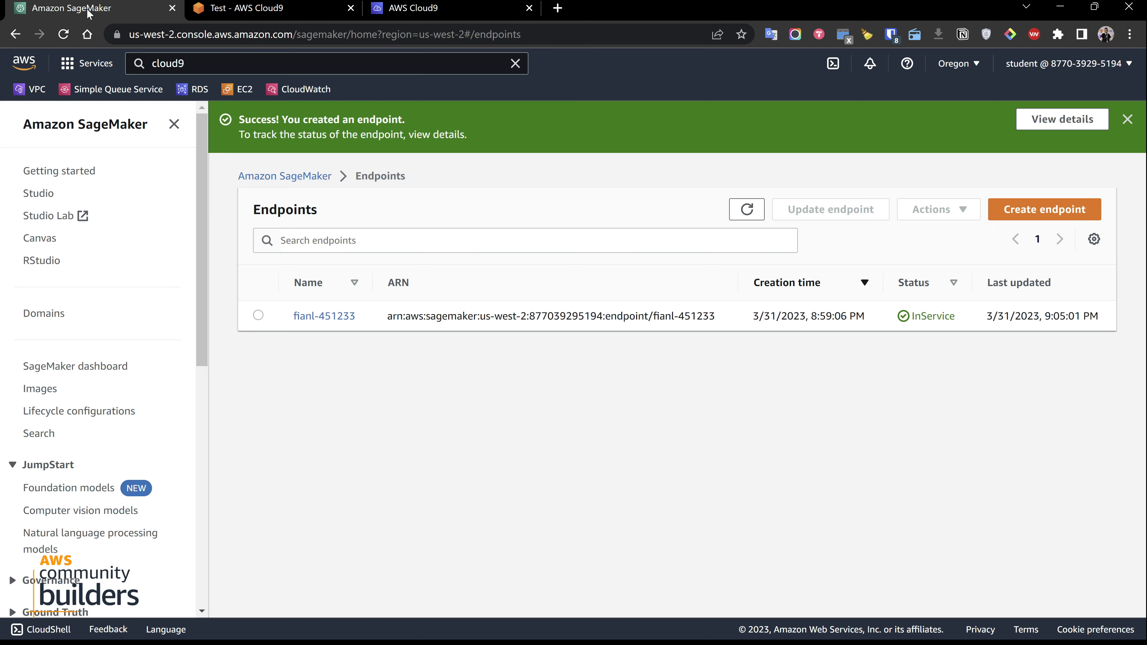
click(745, 211)
drag(363, 318, 284, 324)
key(ctrl+c)
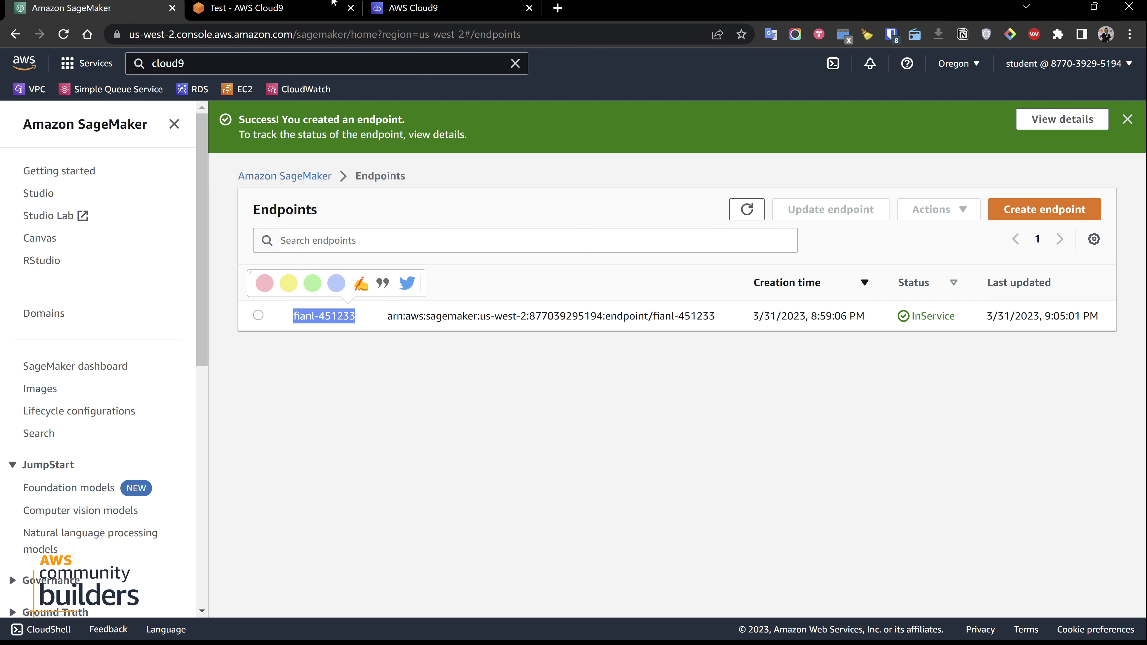
click(330, 8)
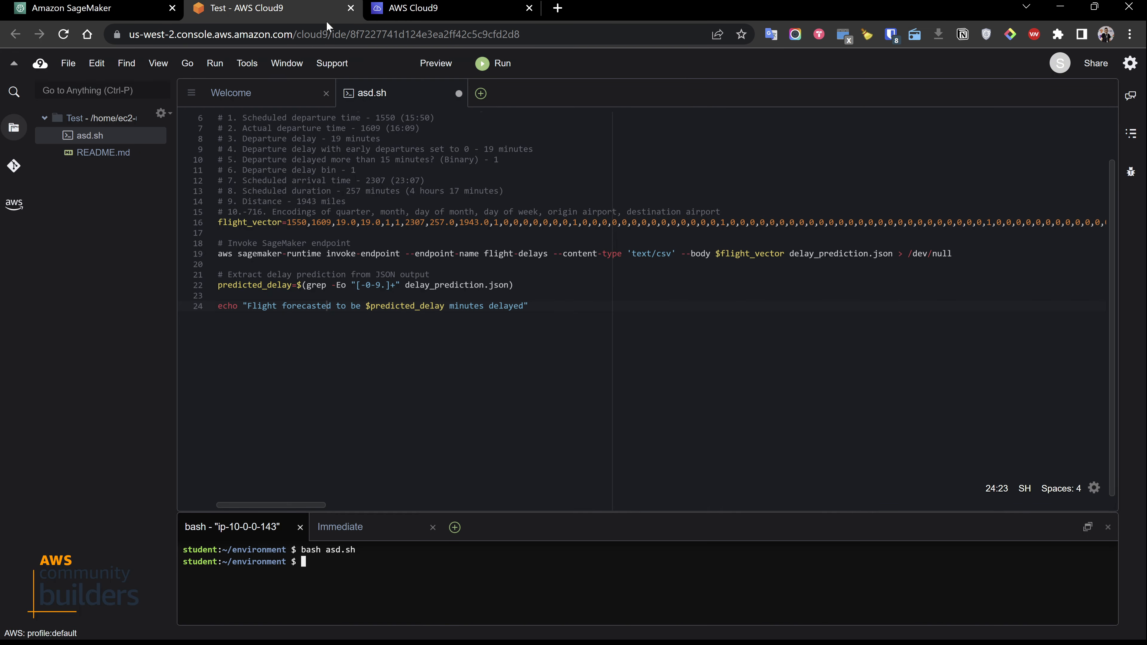
click(558, 397)
drag(484, 253, 549, 253)
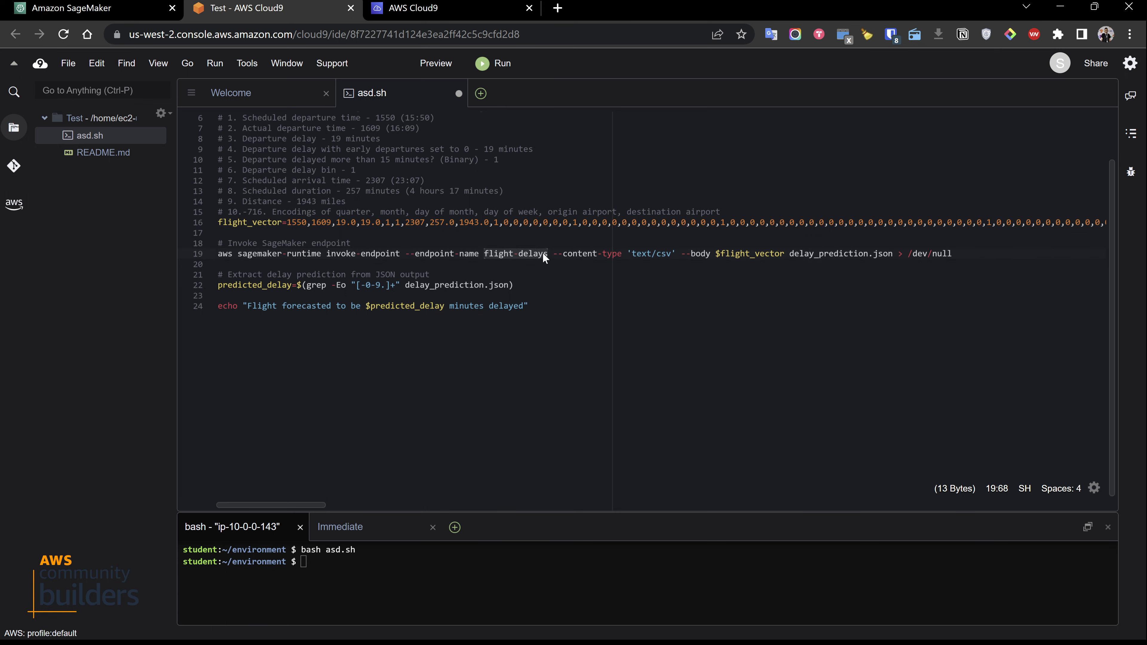
key(ctrl+v)
click(613, 421)
Try to rerun bash asd.sh in the terminal, including by pasting previously copied terminal text
click(353, 590)
key(Up)
key(Return)
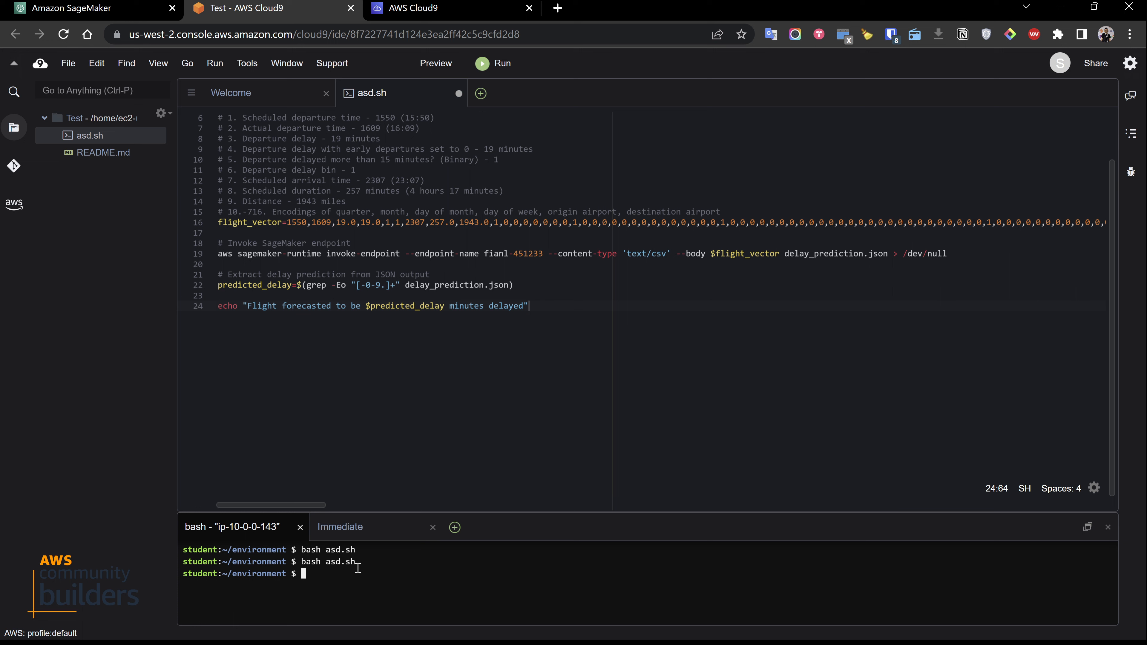
drag(357, 568, 319, 576)
click(368, 598)
text(bash asd.sh student:~/environment $)
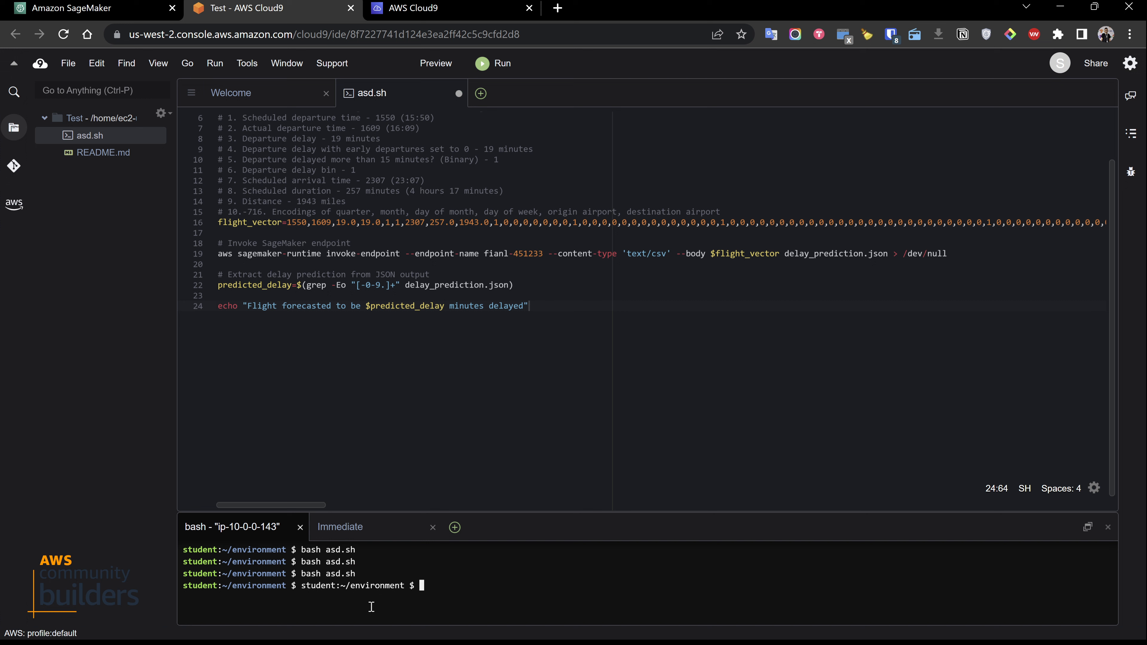
text(bash asd.sh student:~/environment $)
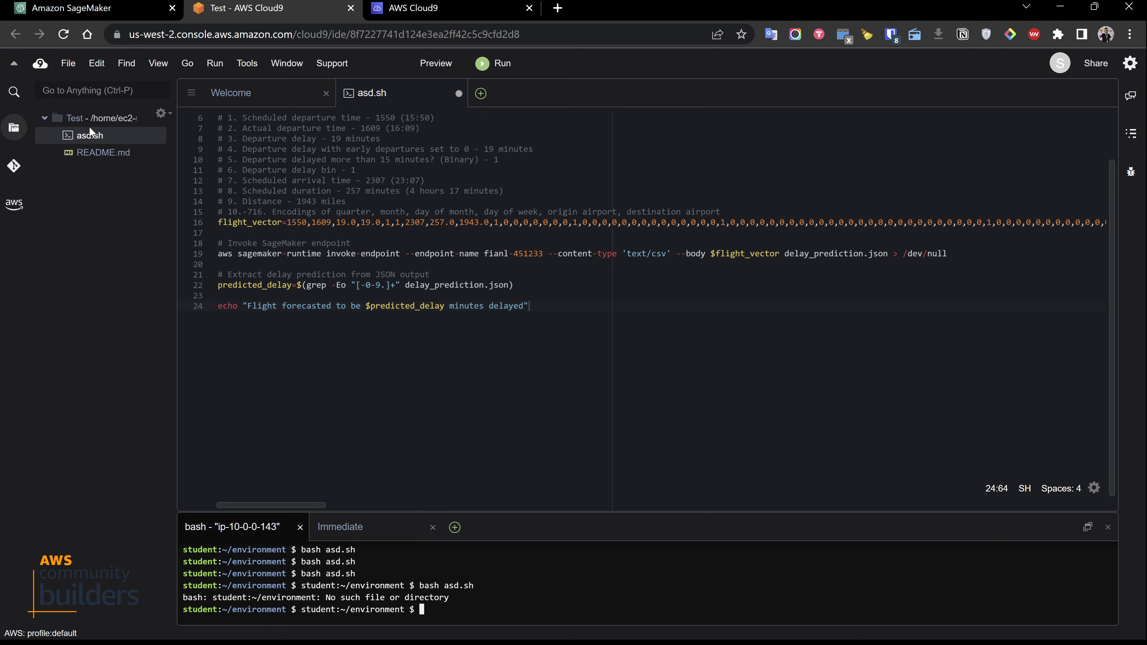
Refresh the Test folder's file listing by collapsing and expanding it, and run asd.sh directly from the file tree
click(77, 117)
click(47, 118)
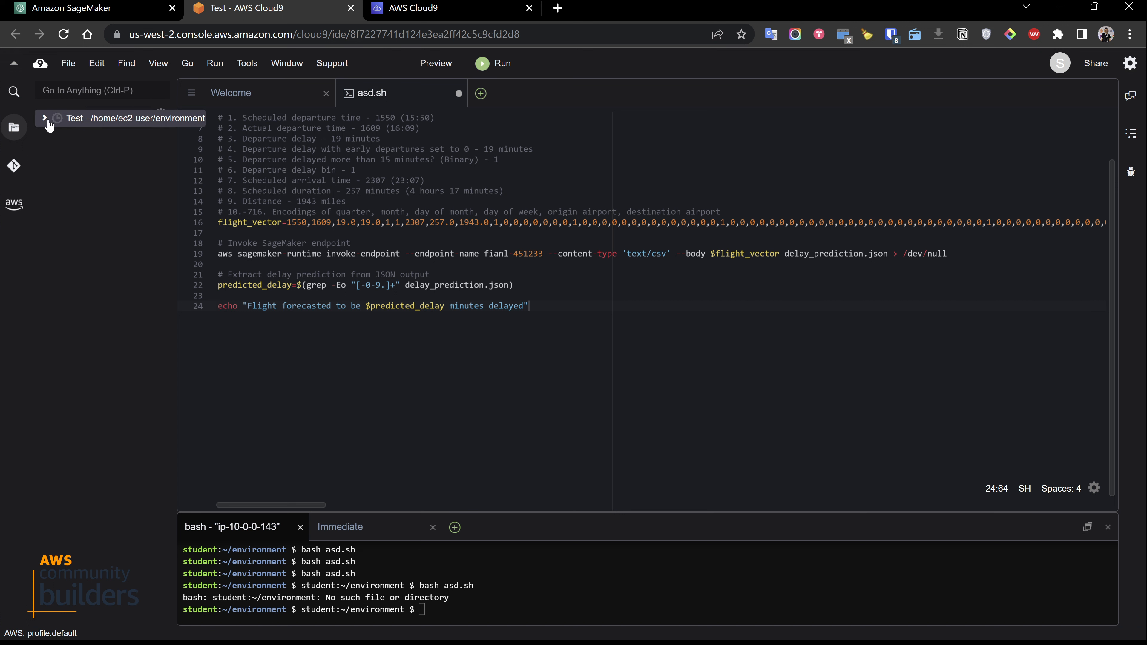
click(48, 119)
click(84, 138)
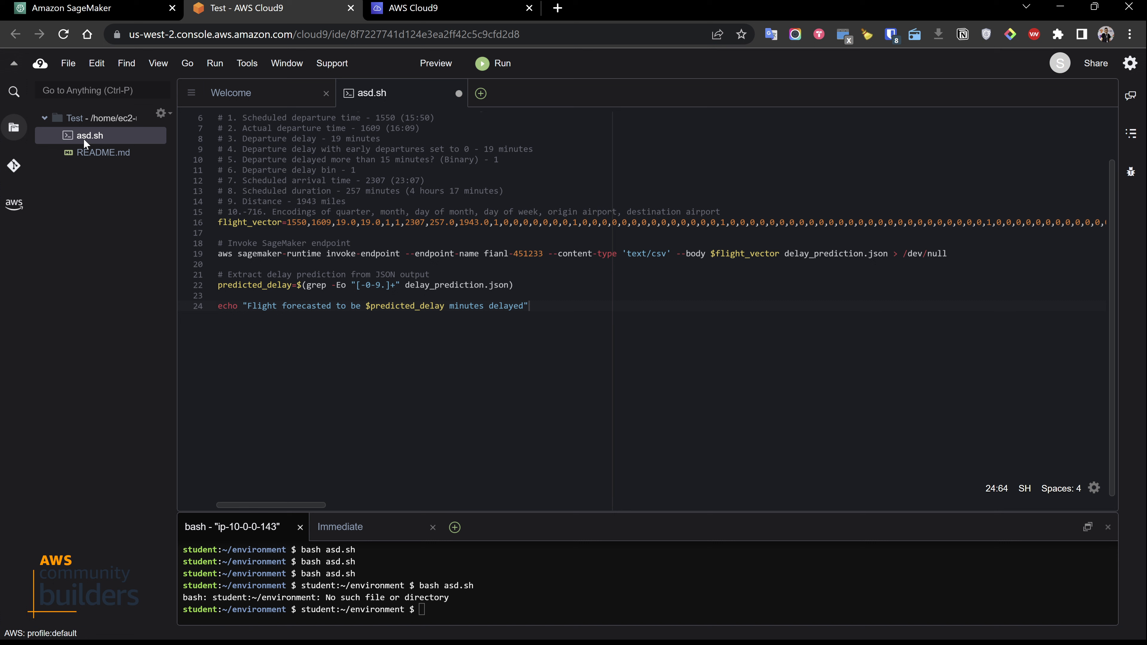
right_click(84, 138)
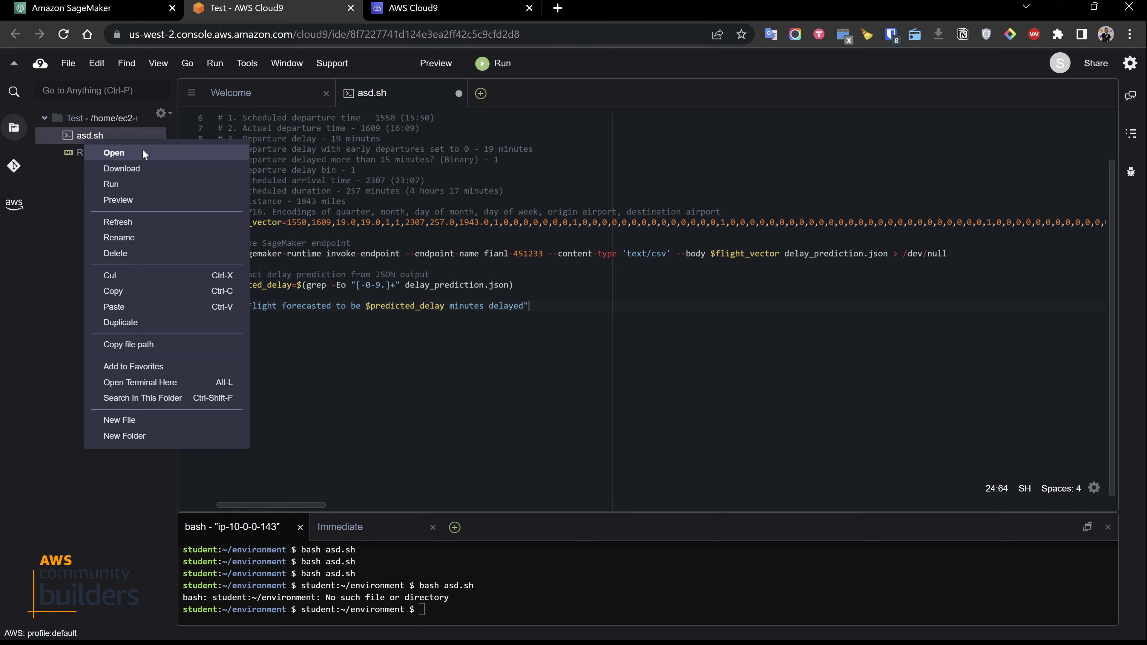
click(127, 183)
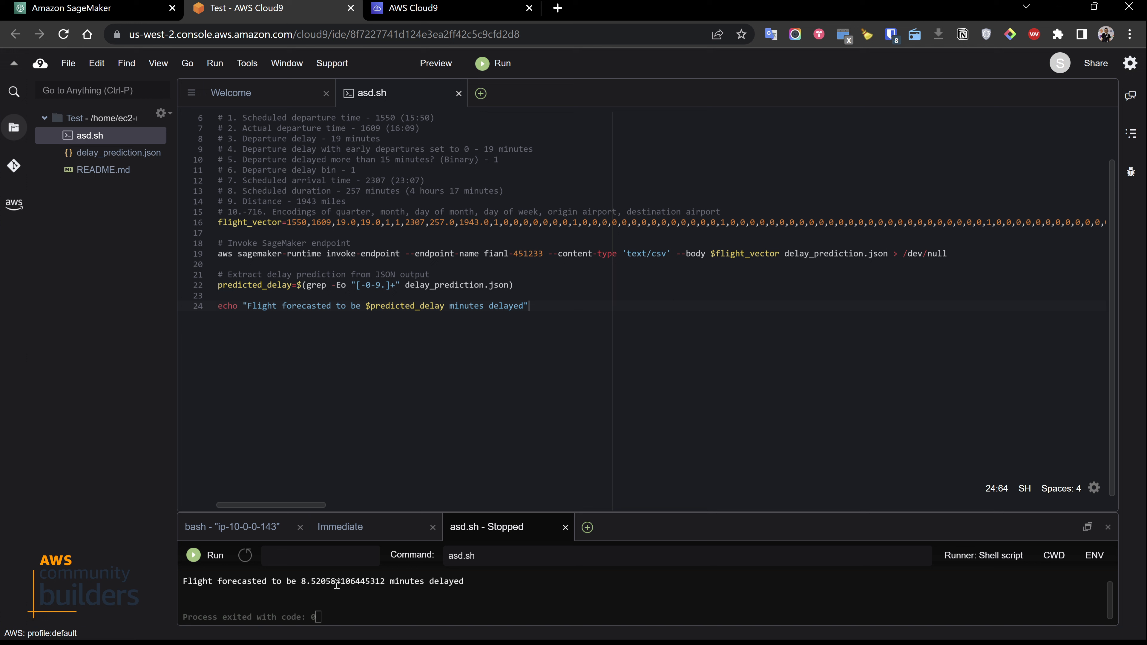
Examine the flight delay forecast in the run output and the script lines from flight_vector to the echo command
click(404, 583)
triple_click(404, 582)
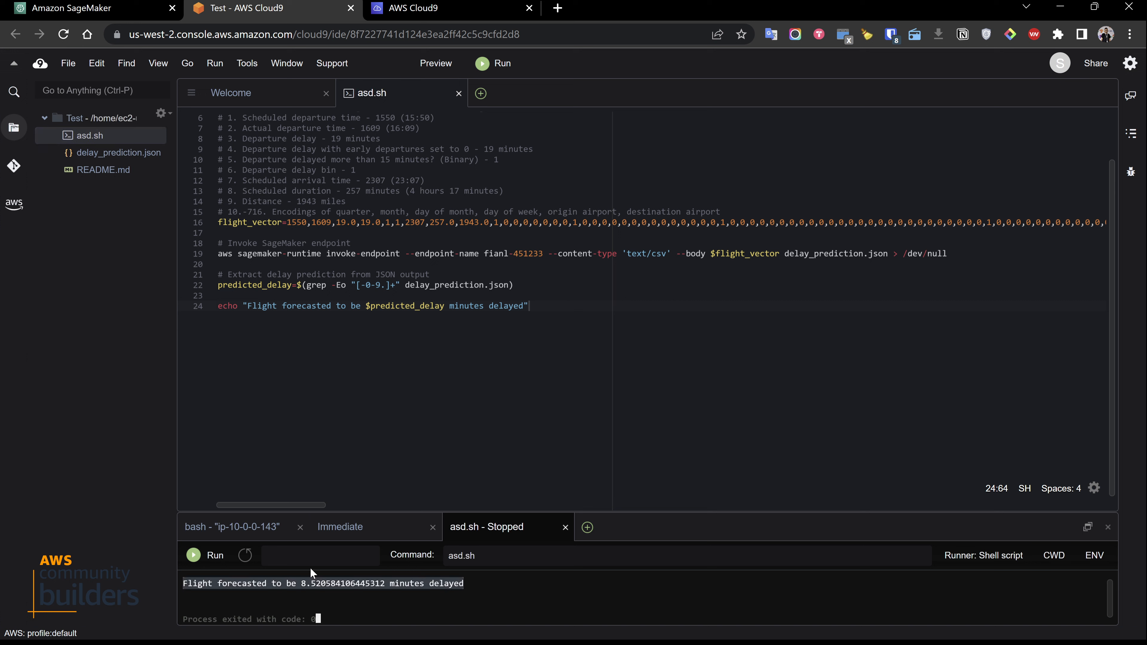
click(314, 583)
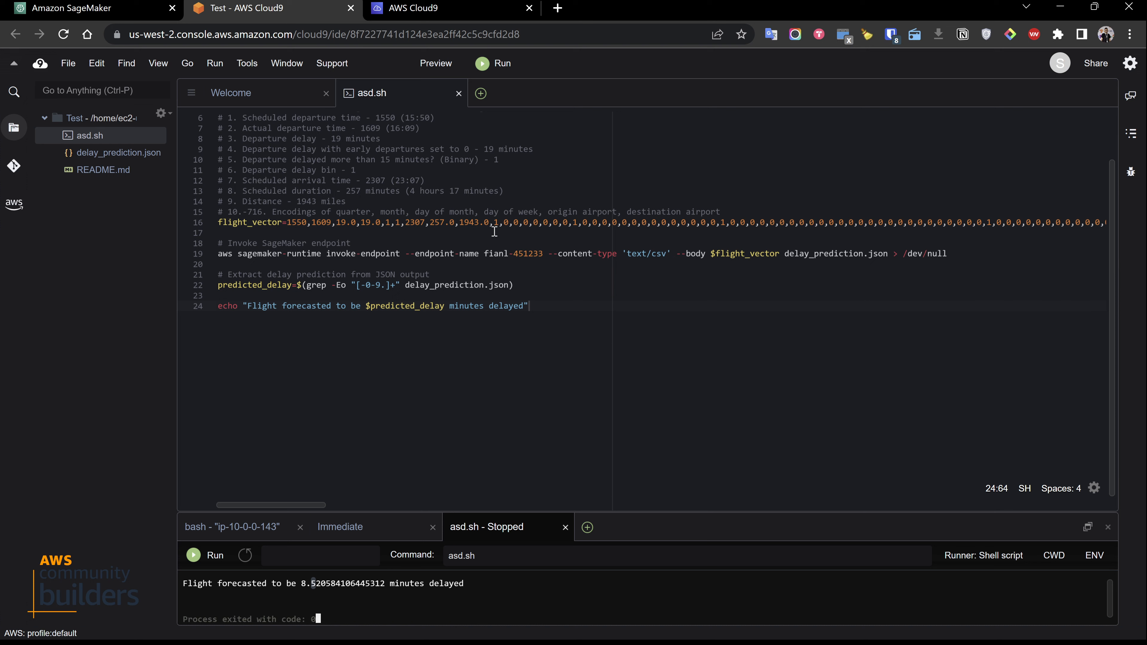
drag(558, 310, 212, 219)
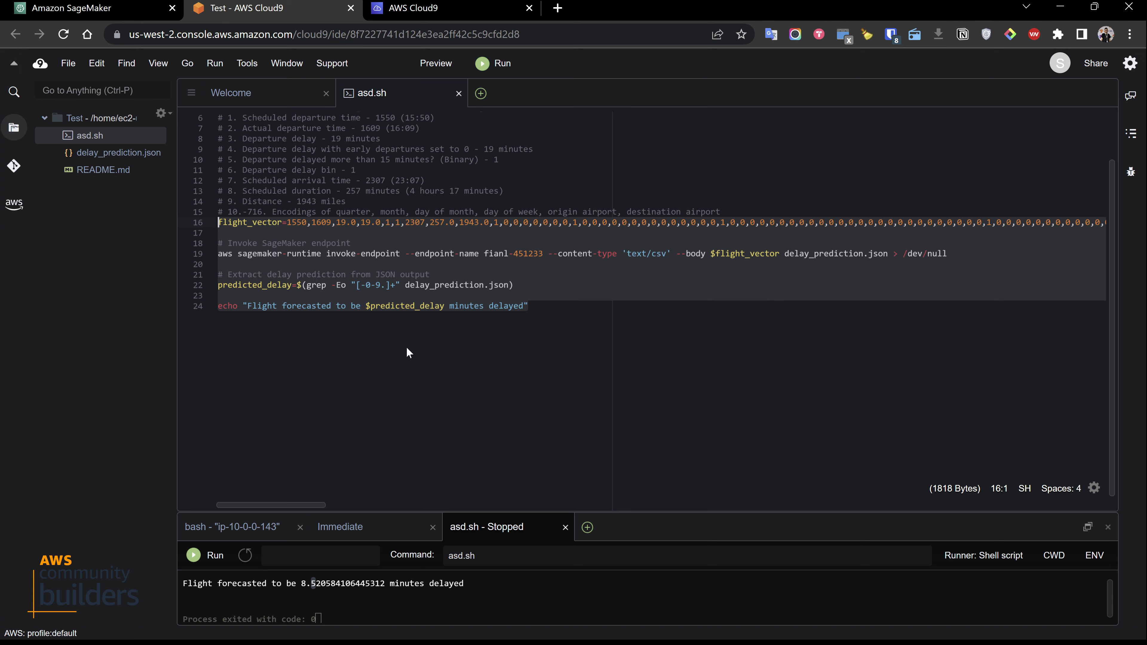
click(425, 347)
drag(474, 299, 203, 210)
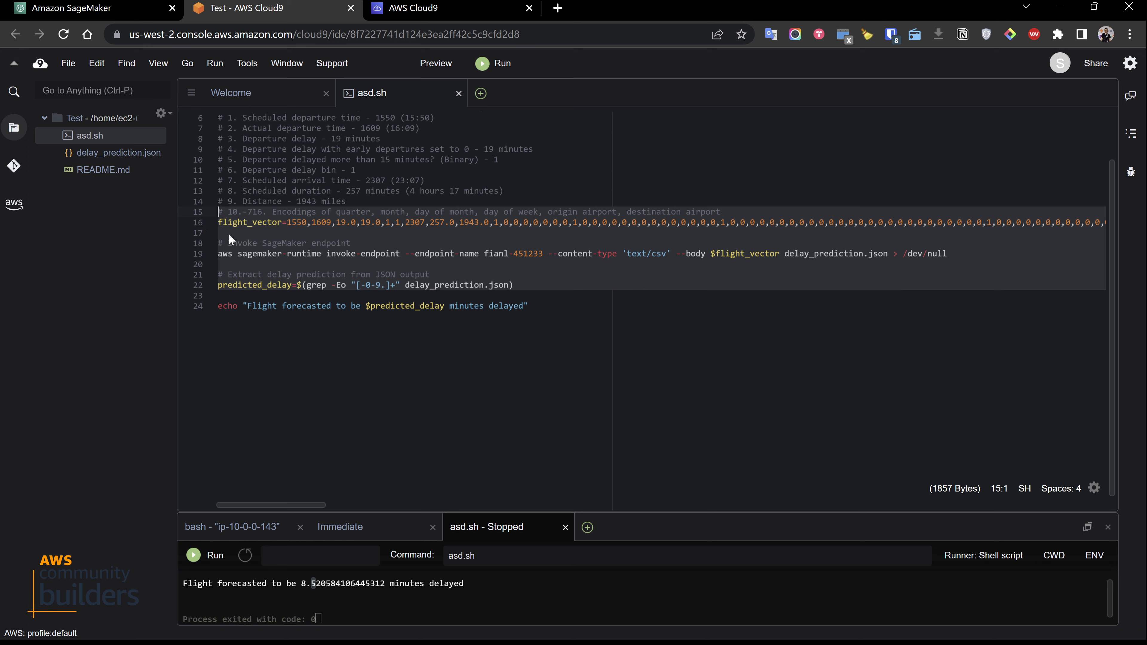
click(545, 296)
drag(545, 300, 207, 225)
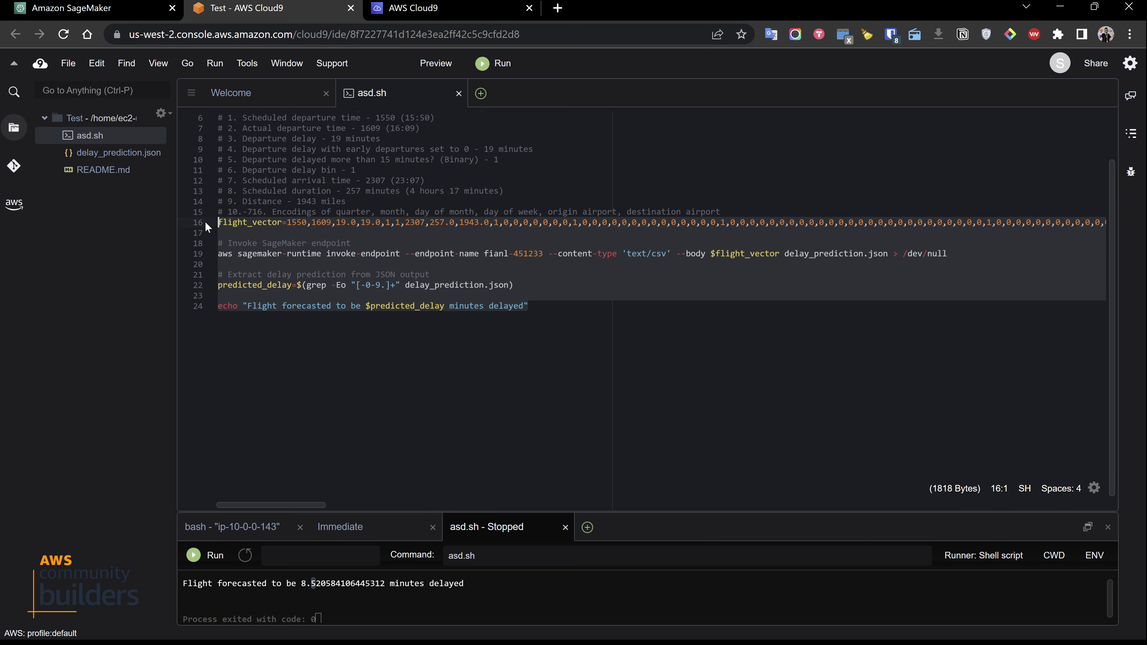
click(327, 392)
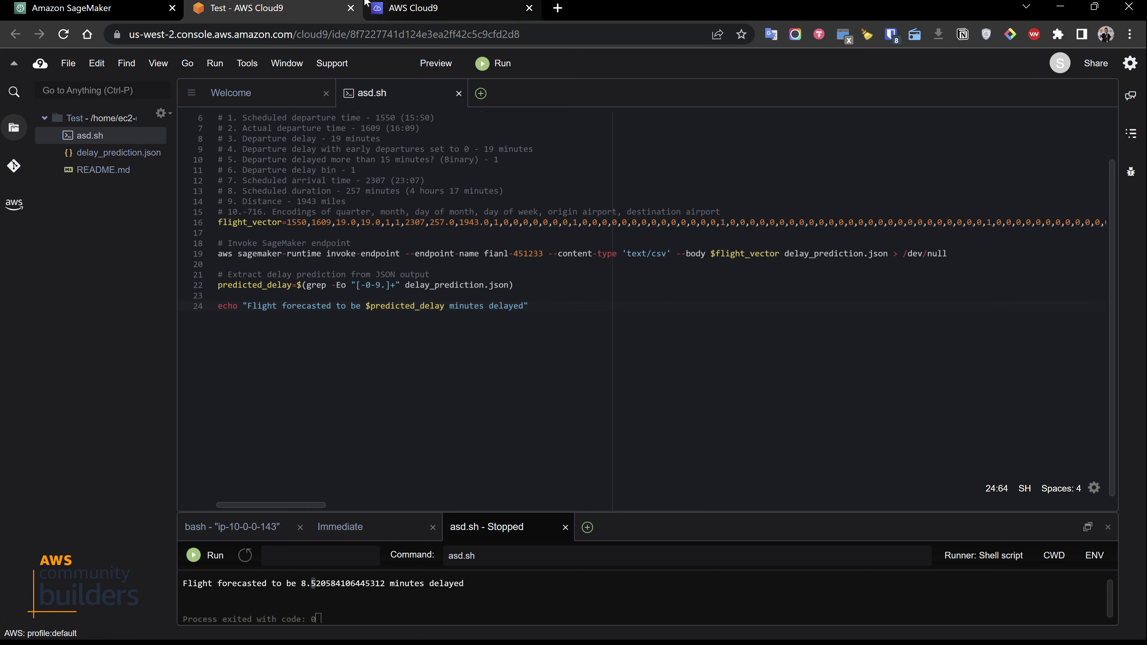